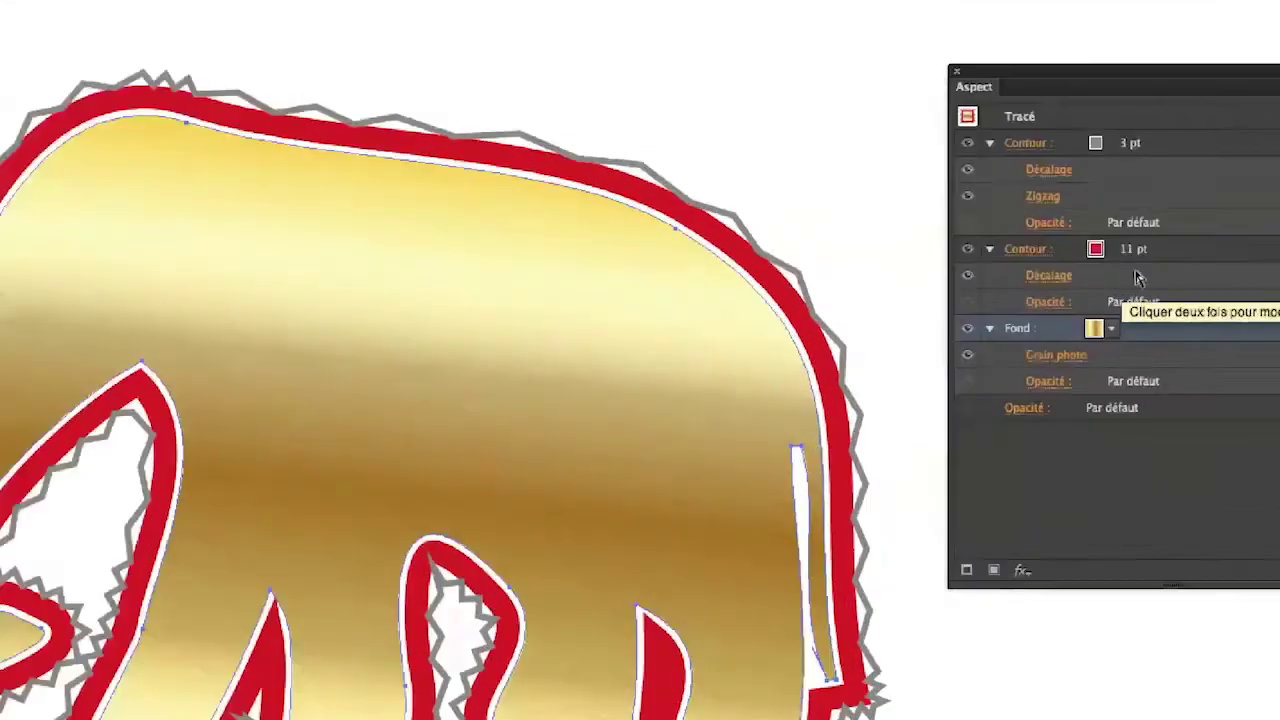
Open the Dégradés > Ciel gradient library from the 11 pt stroke's swatch list.
click(1118, 252)
click(1118, 252)
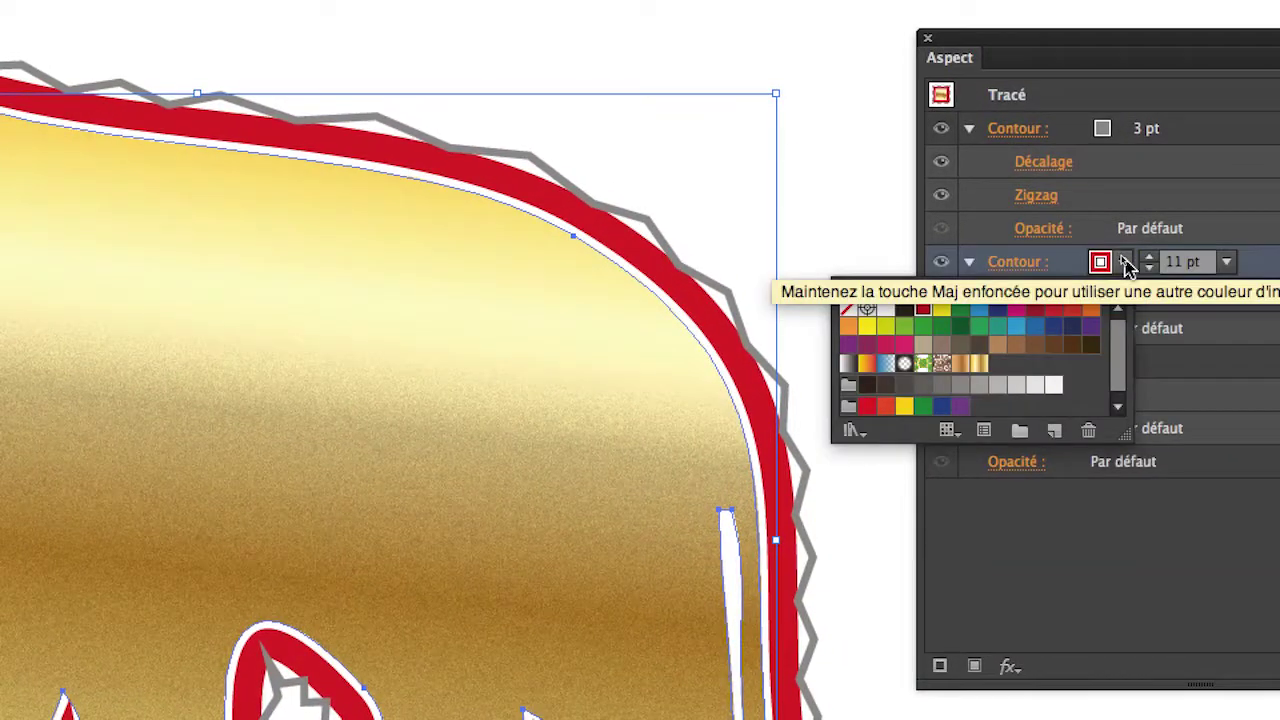
click(851, 430)
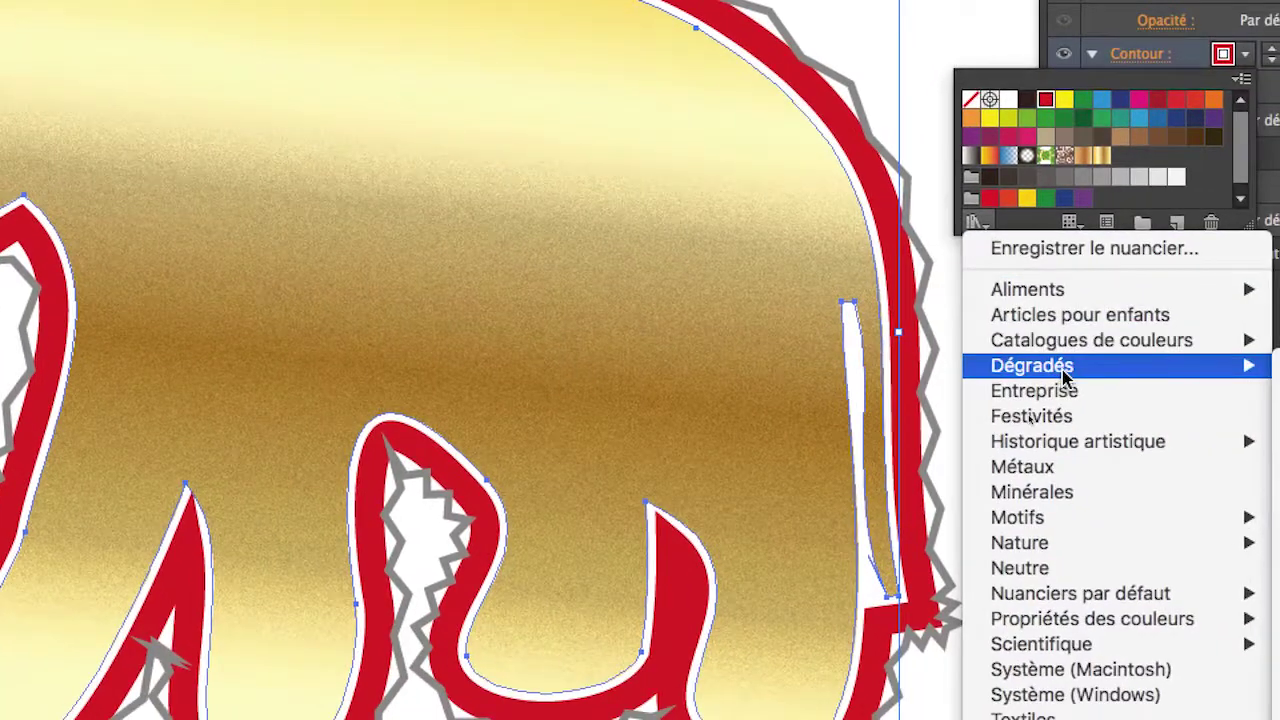
mouse_move(1050, 388)
click(1279, 416)
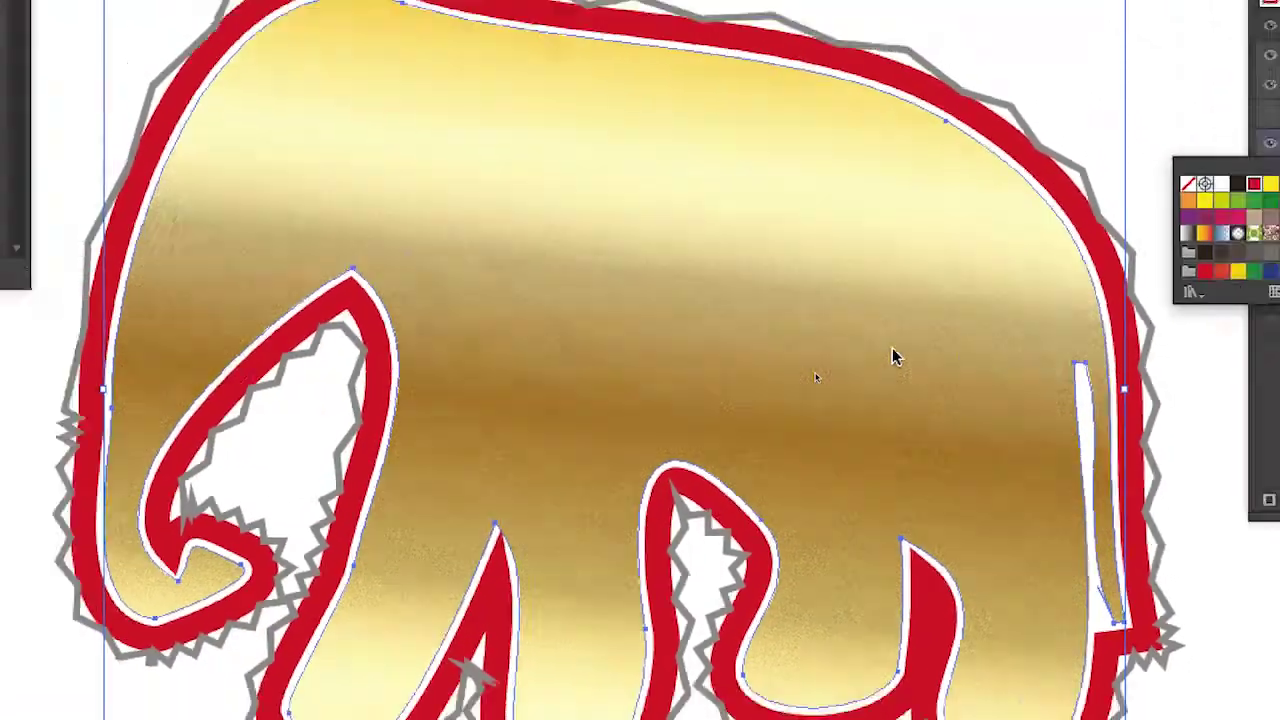
click(355, 139)
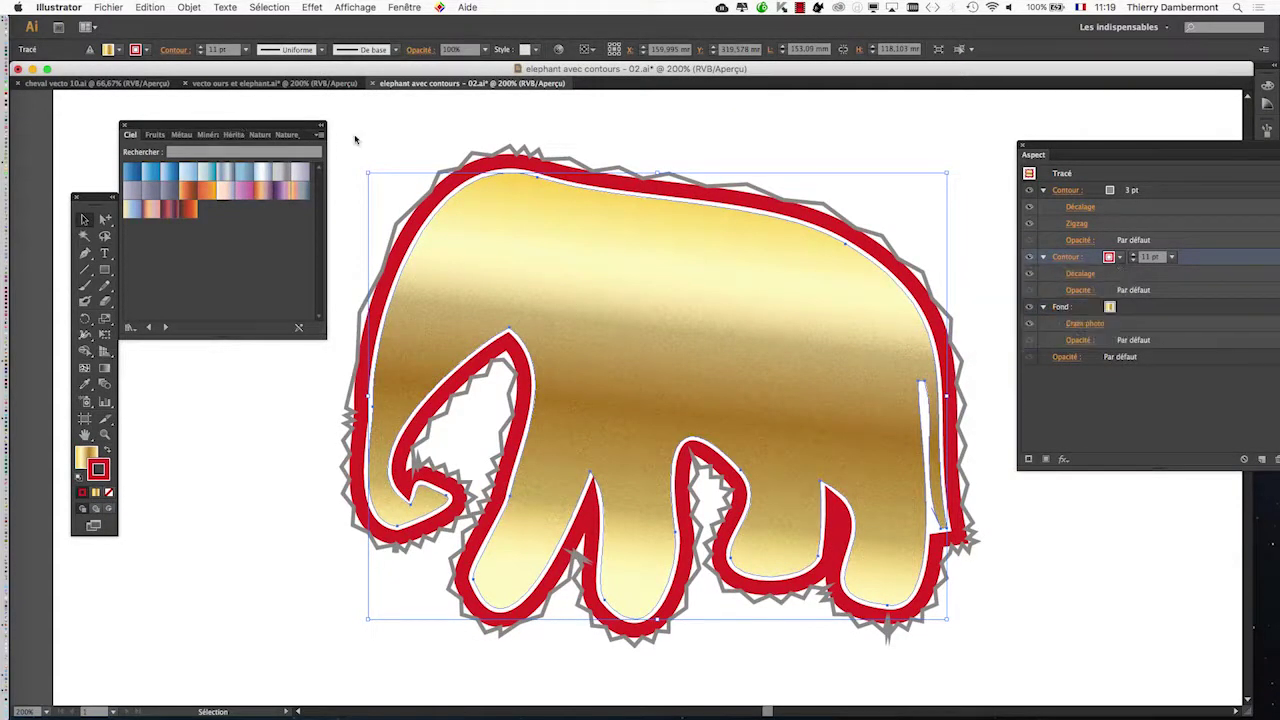
Apply the orange-to-purple Ciel gradient to the elephant's 11 pt stroke.
drag(292, 130, 560, 142)
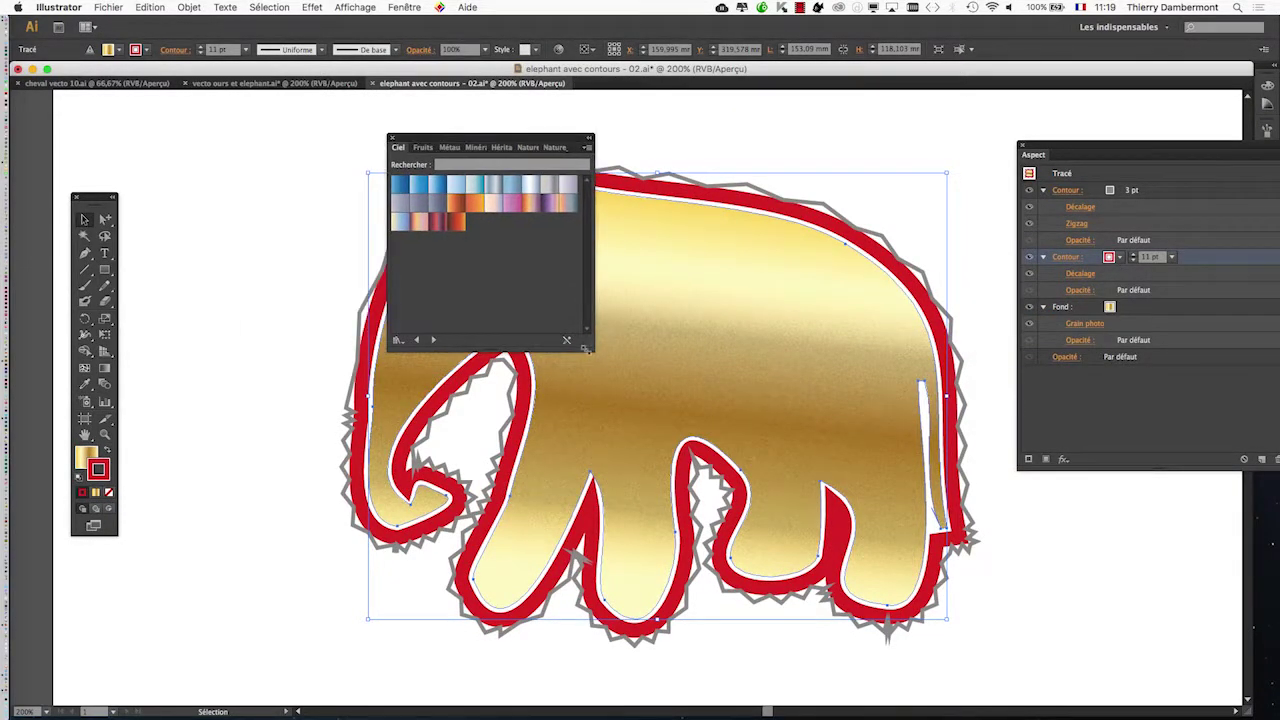
drag(586, 348, 937, 352)
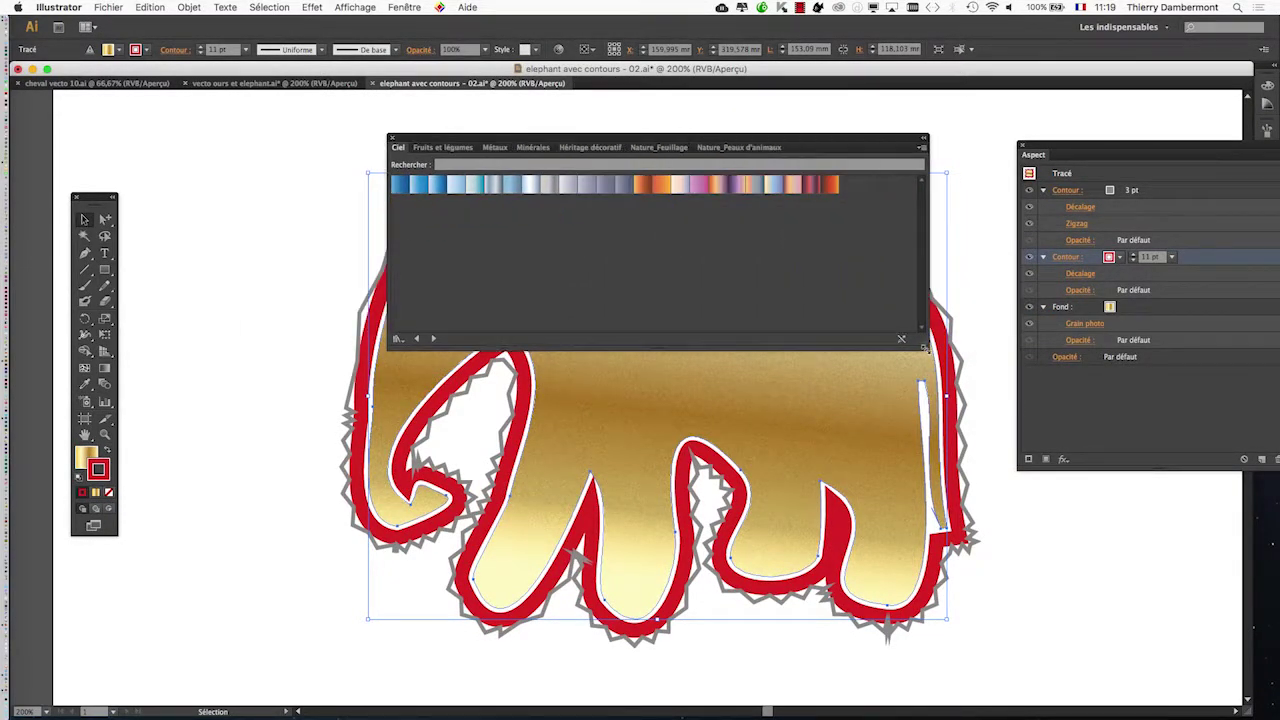
click(537, 189)
mouse_move(537, 189)
mouse_down()
mouse_move(618, 163)
mouse_move(1158, 261)
mouse_up()
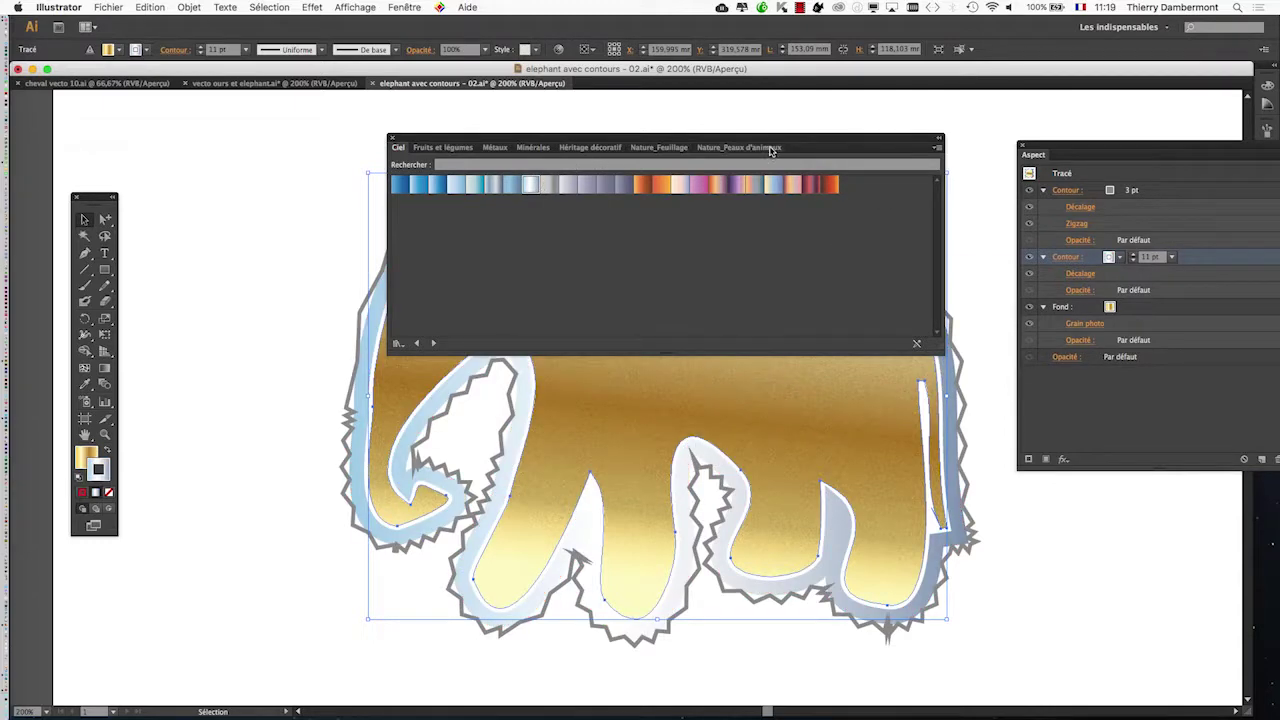
drag(773, 142, 457, 108)
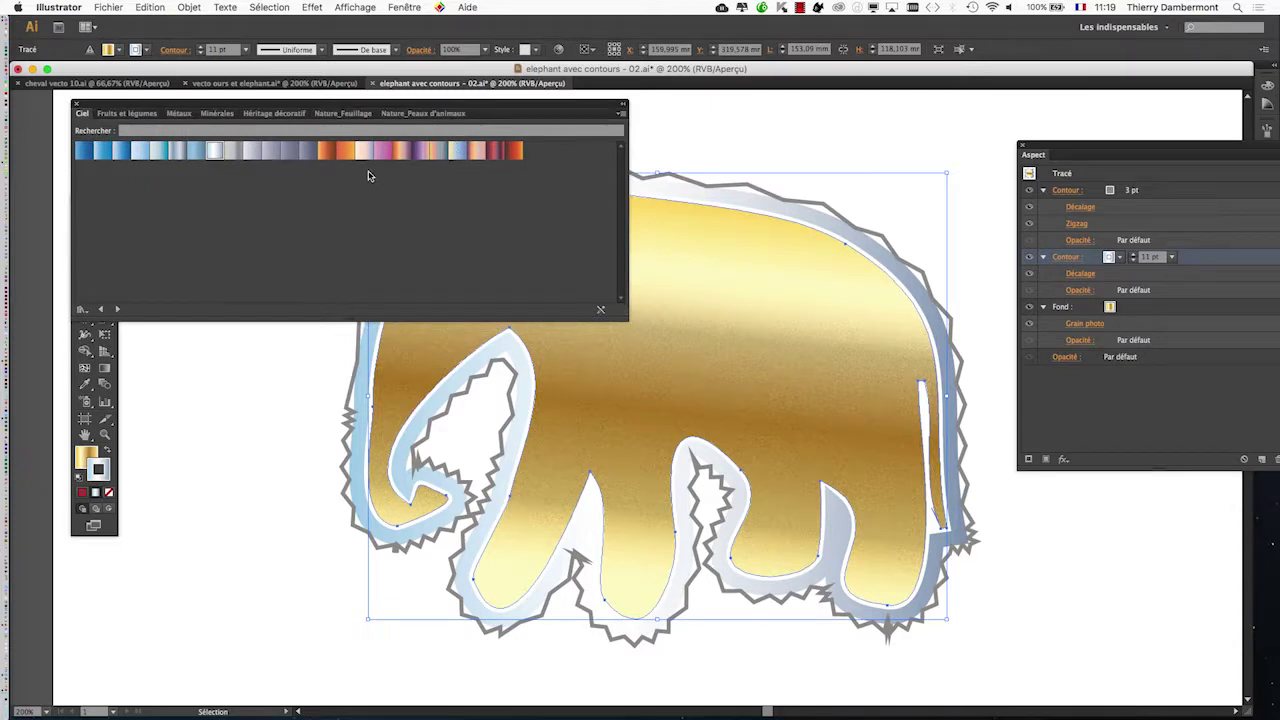
click(403, 151)
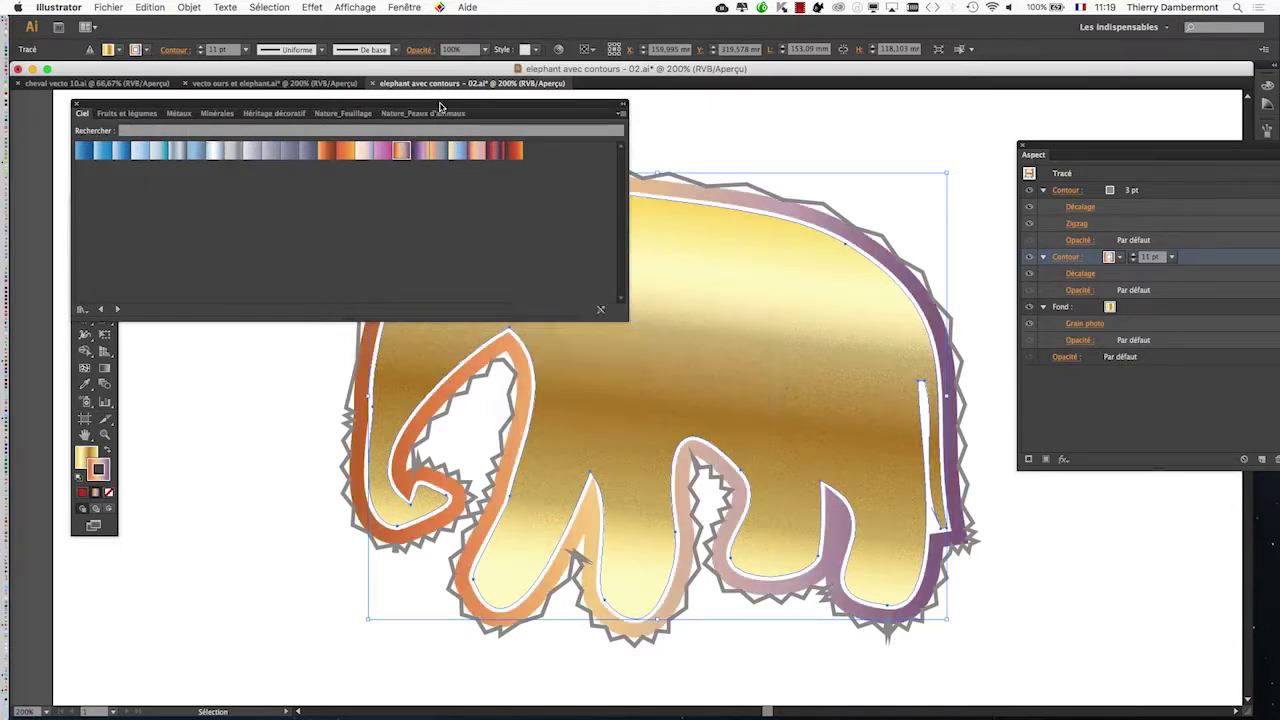
drag(446, 107, 382, 607)
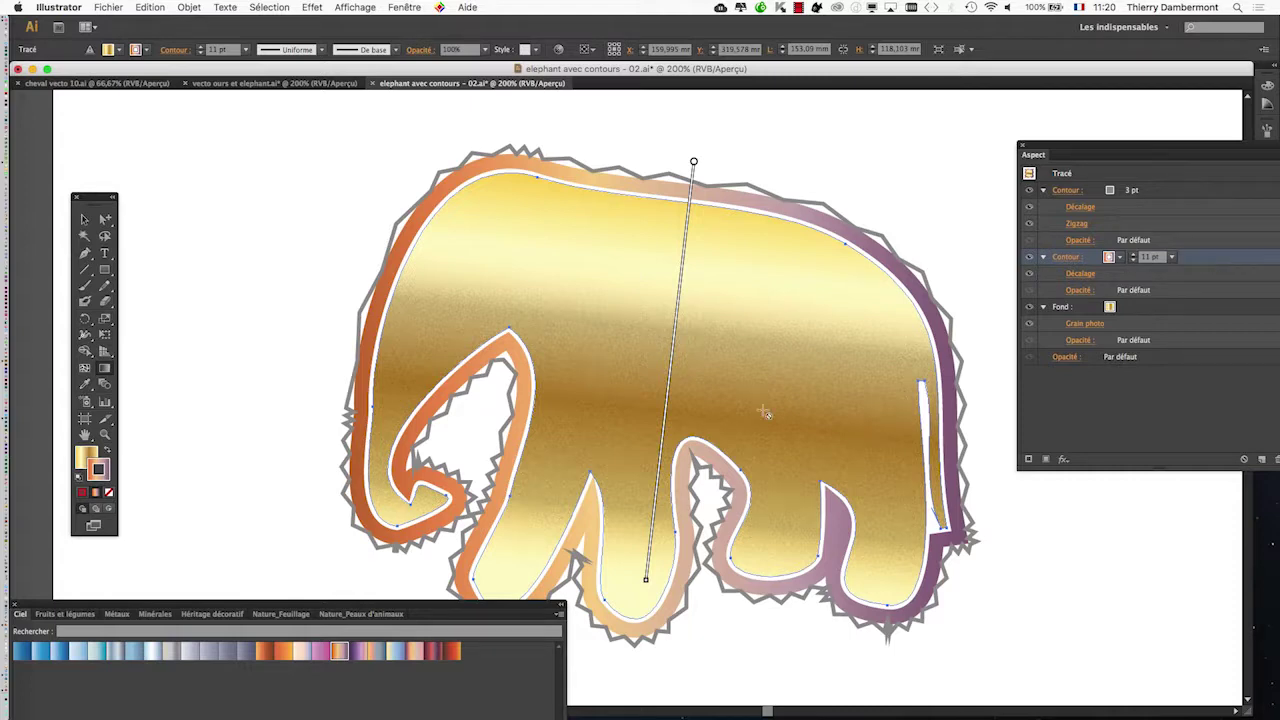
drag(360, 610, 476, 576)
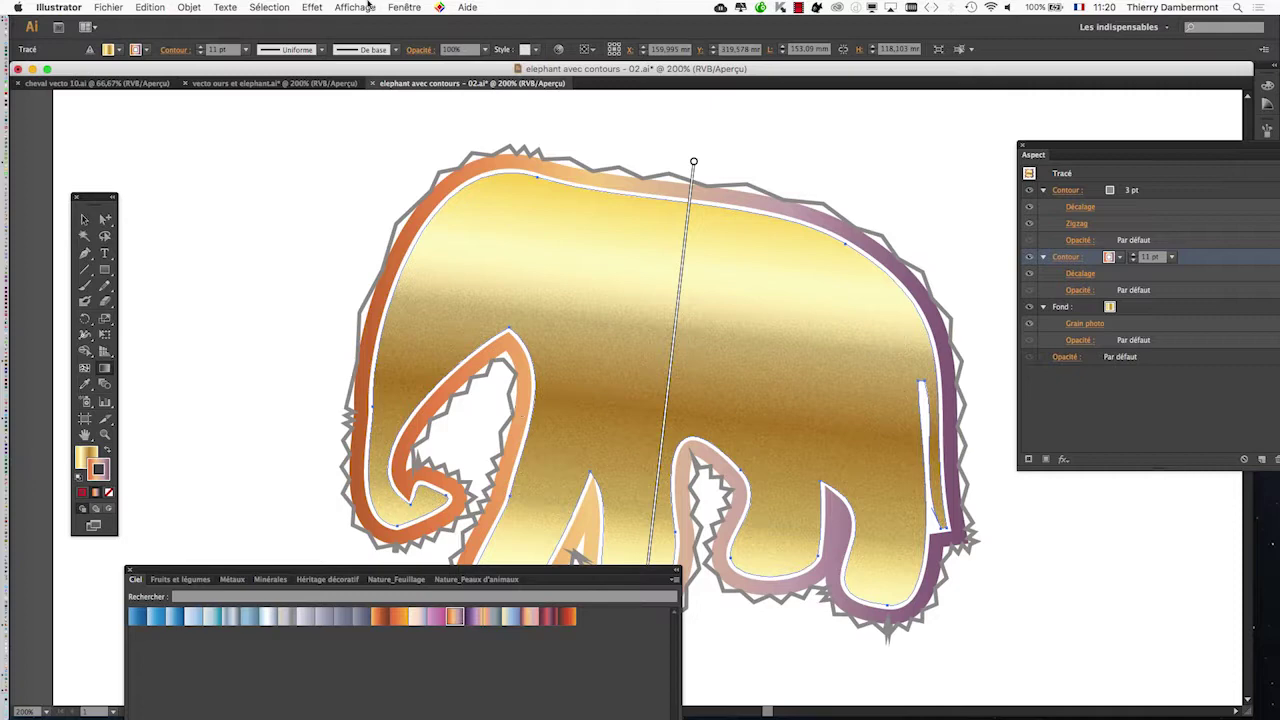
Open the Dégradé de couleurs panel as a floating panel beside the Aspect panel.
click(404, 7)
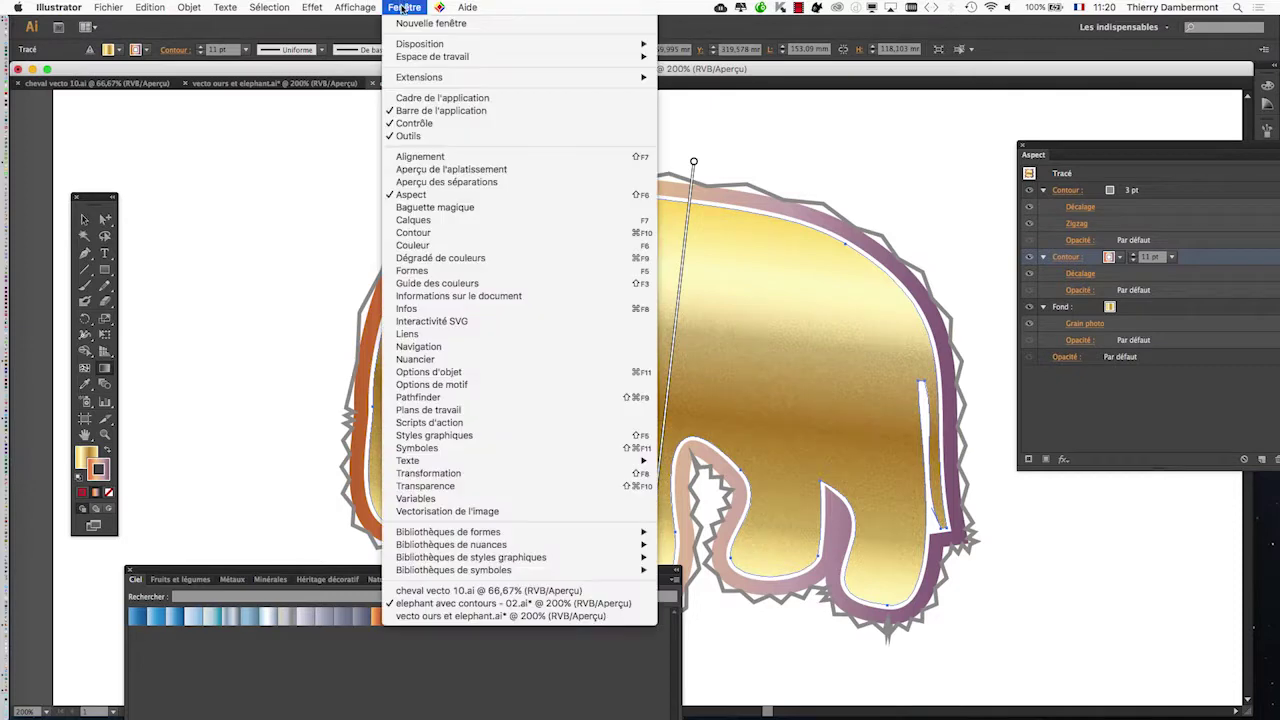
click(471, 259)
drag(1143, 167, 455, 226)
click(1226, 174)
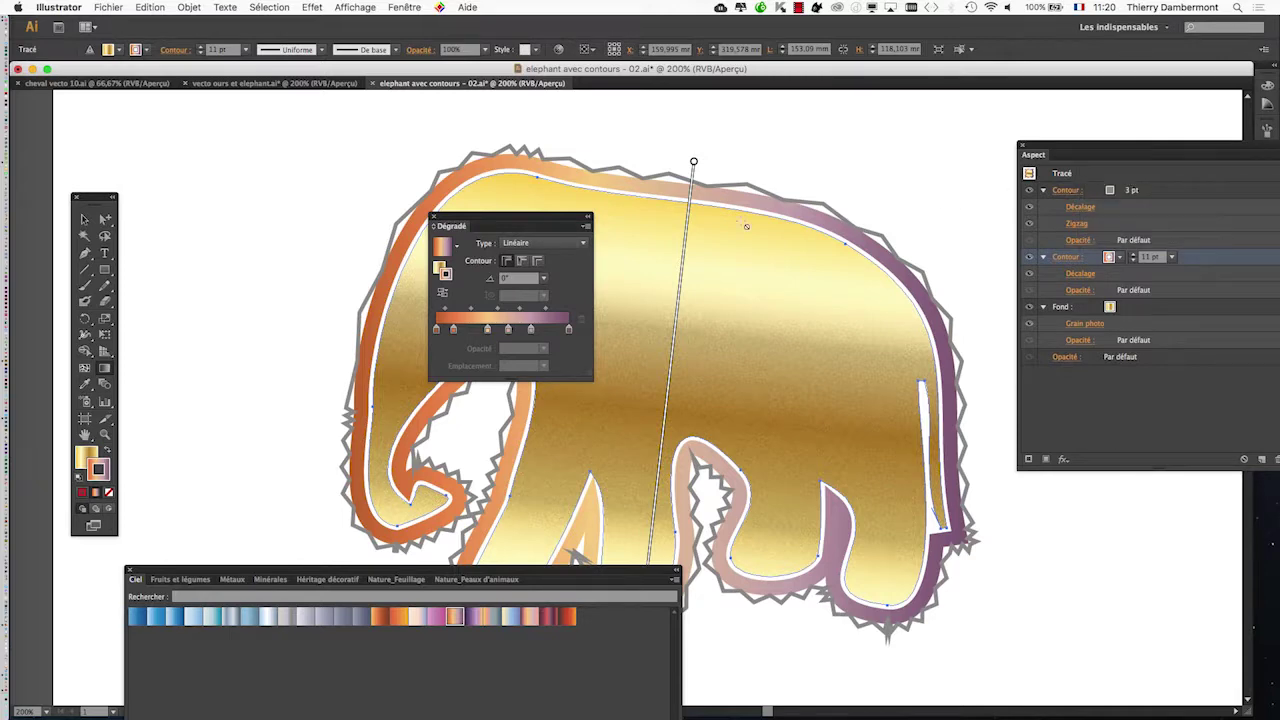
drag(523, 218, 853, 169)
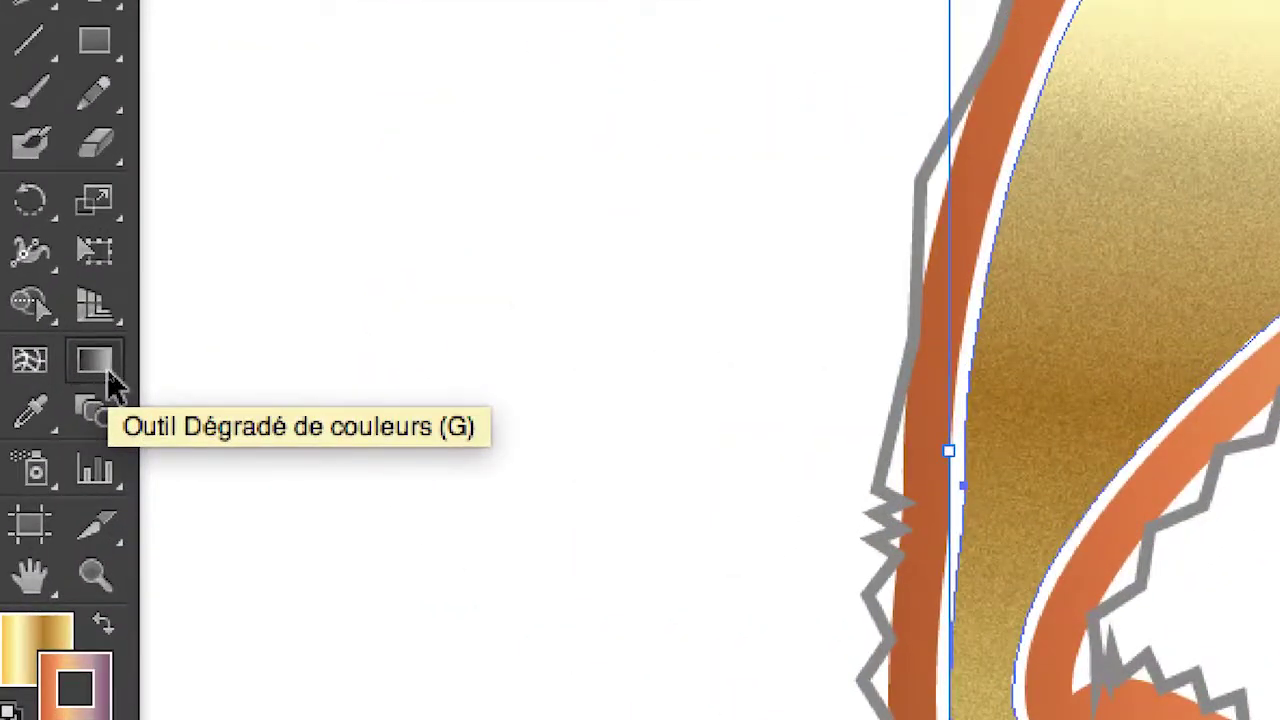
Set the stroke gradient angle to -45°, after trying 90° and -90°, and close the panel.
click(108, 372)
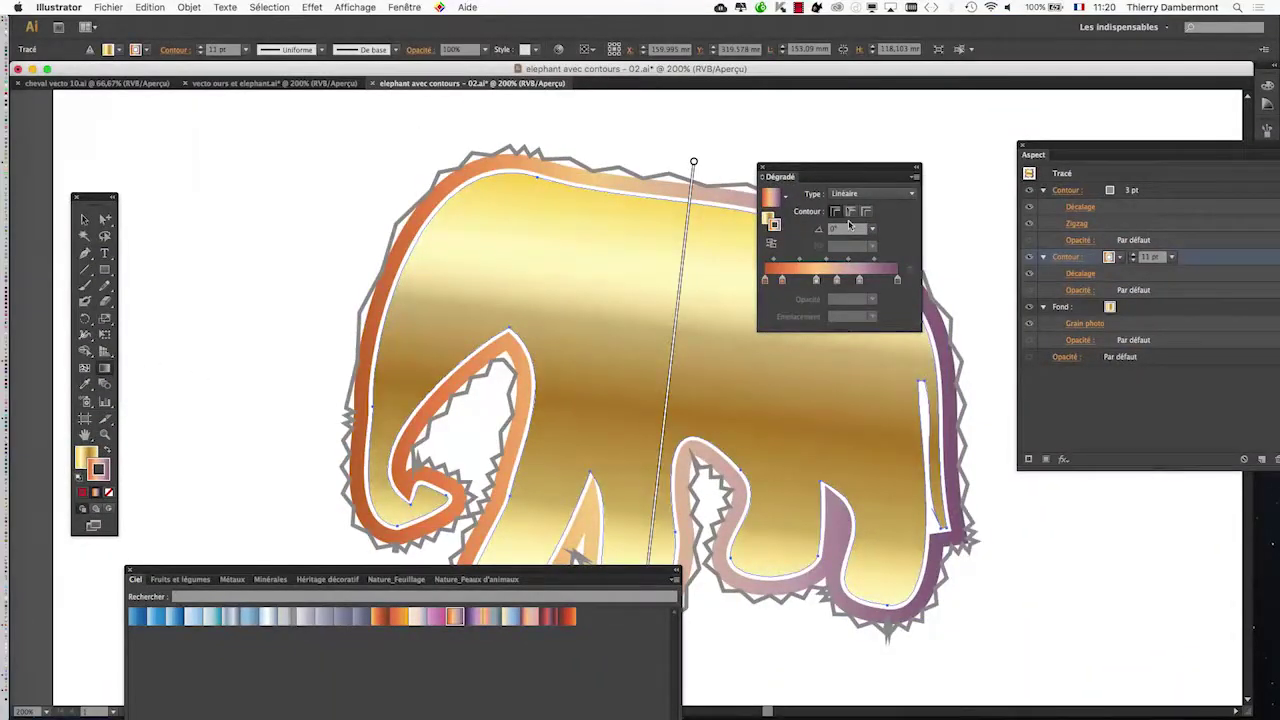
key(v)
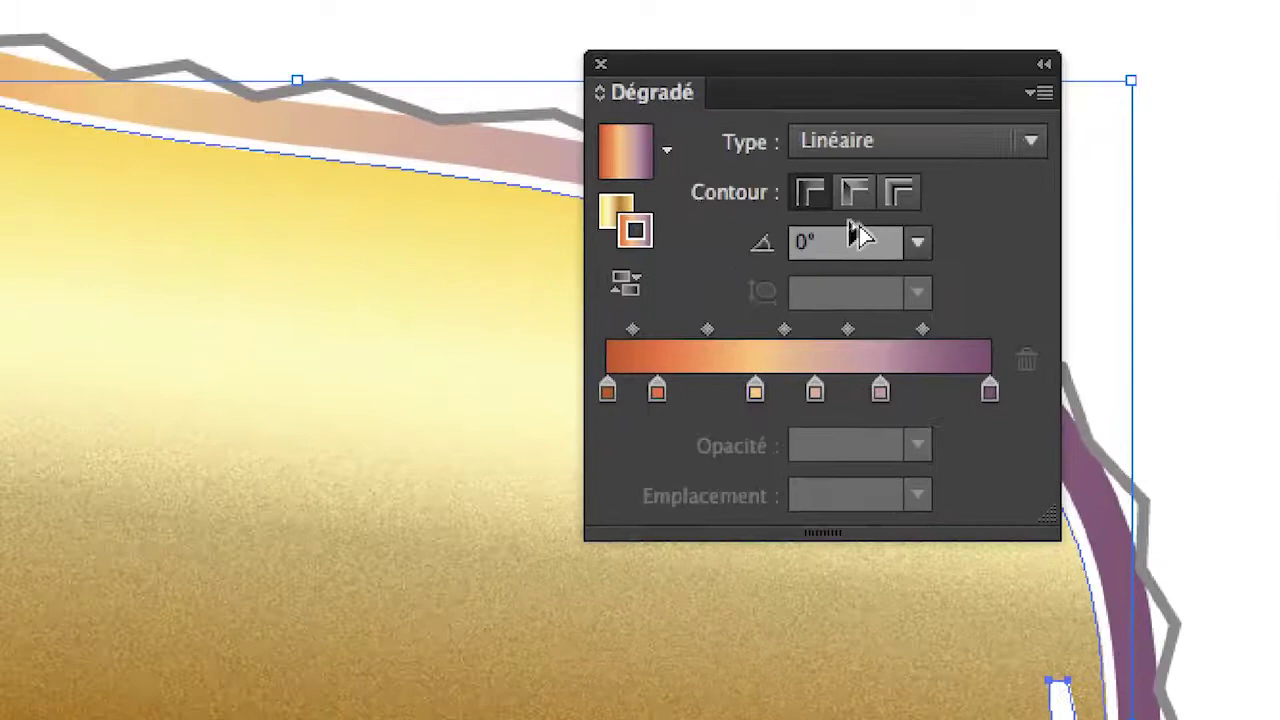
key(g)
click(868, 230)
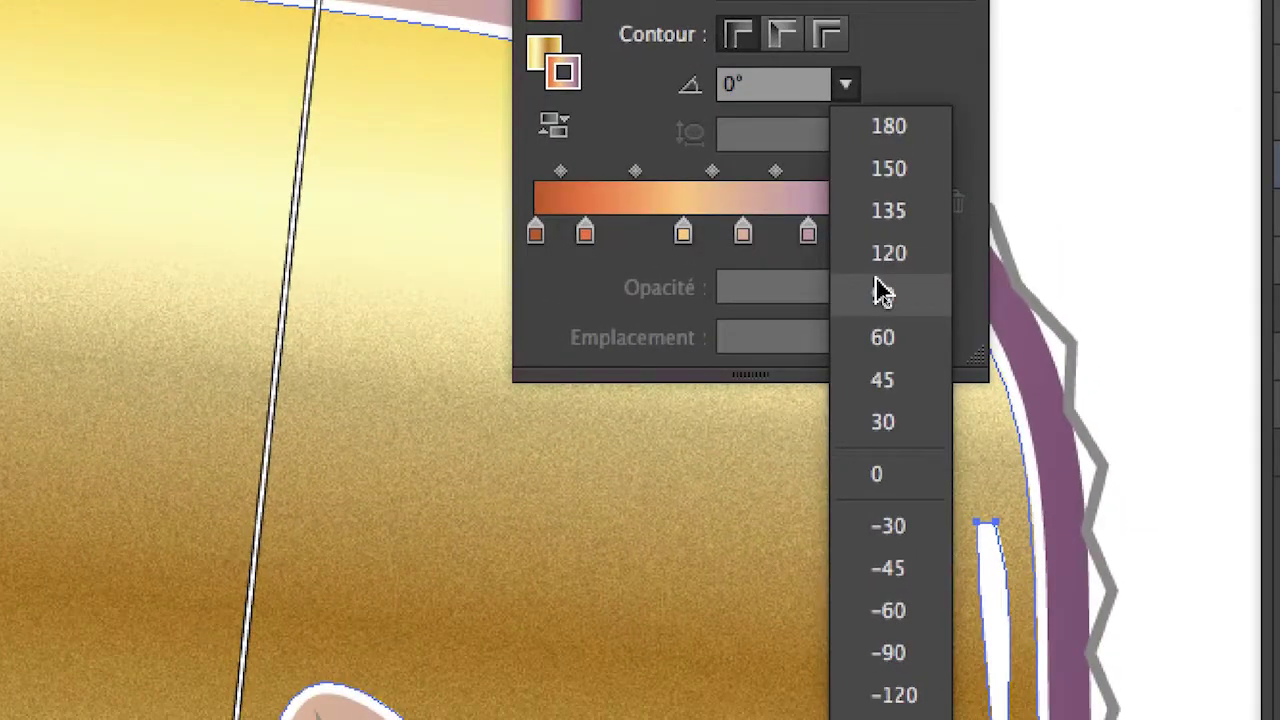
click(880, 292)
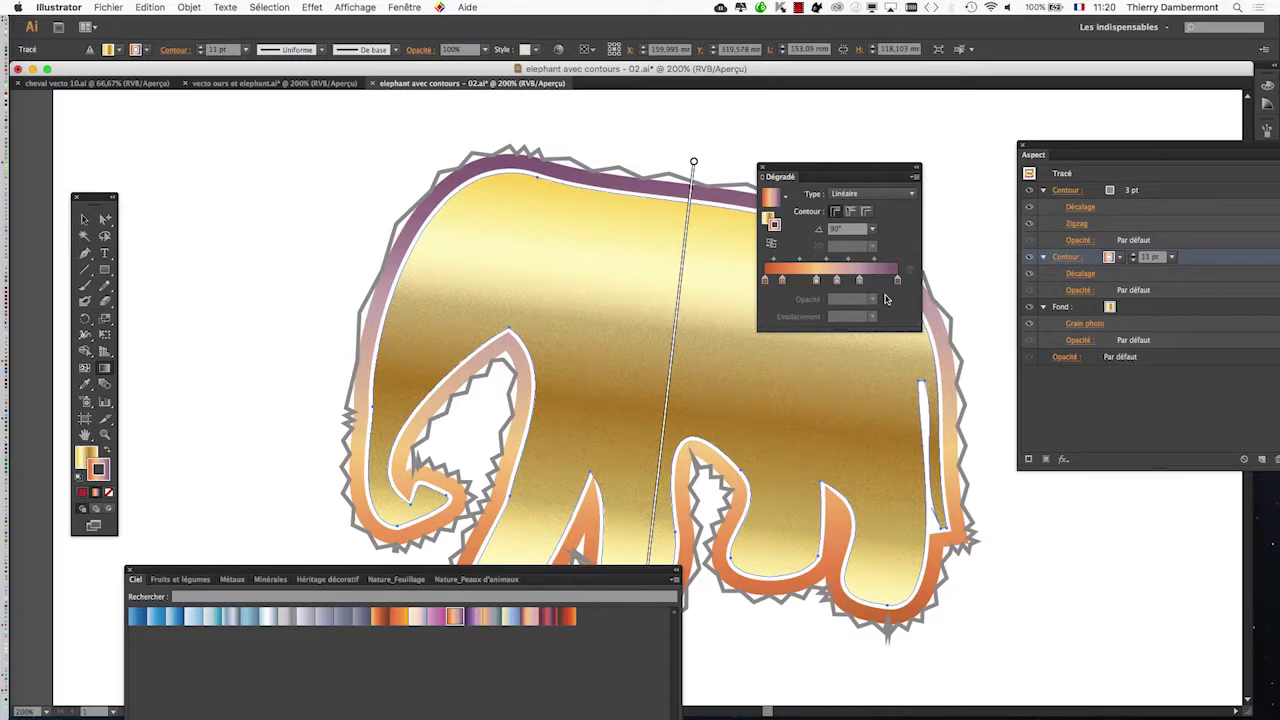
click(872, 229)
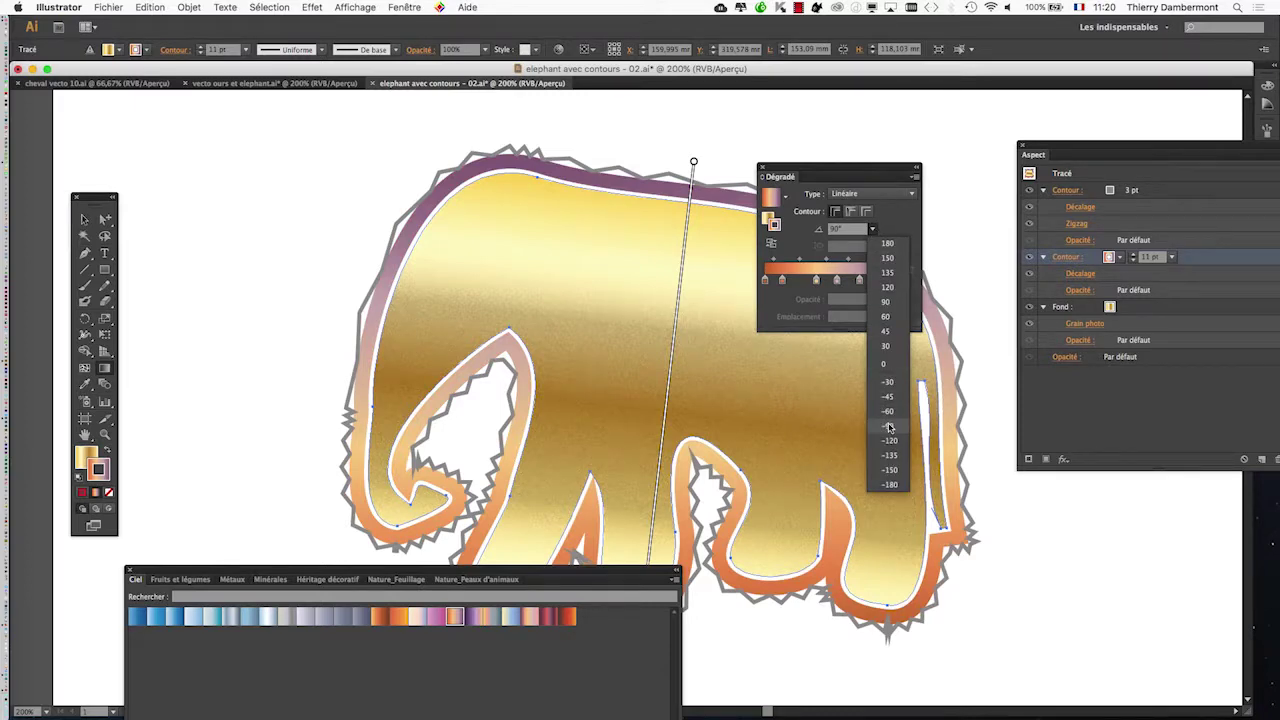
click(872, 296)
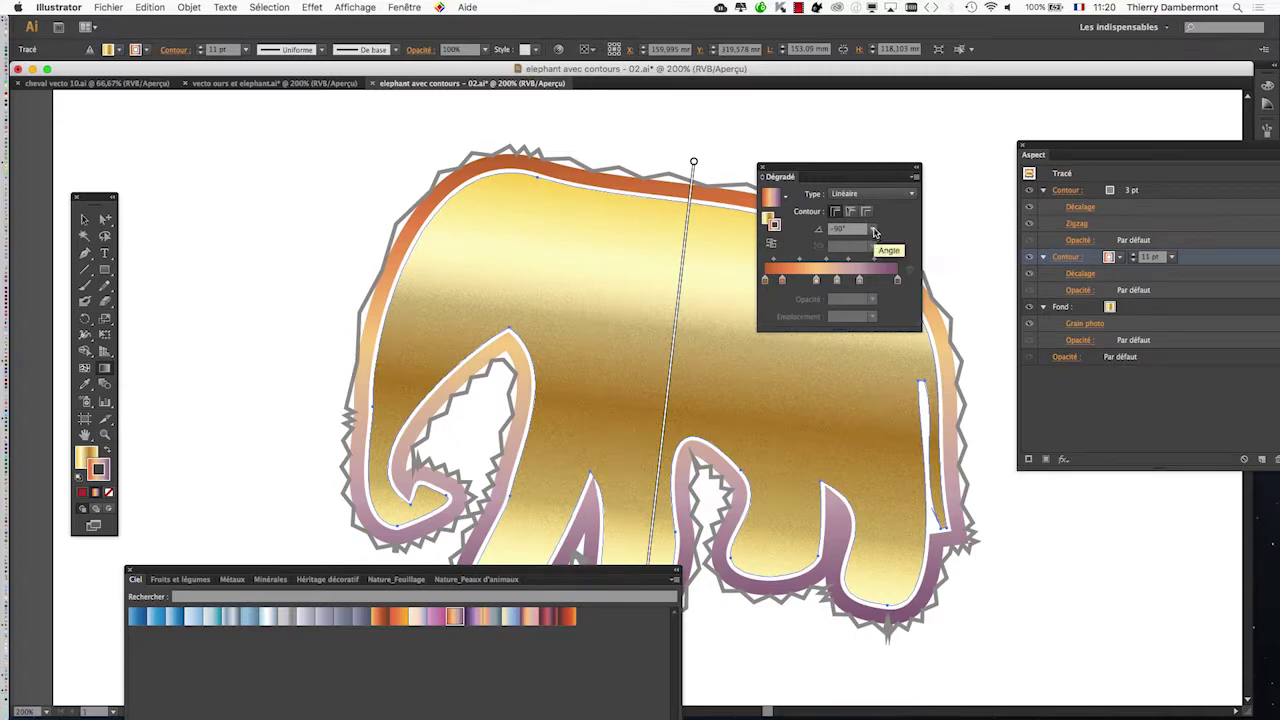
click(873, 230)
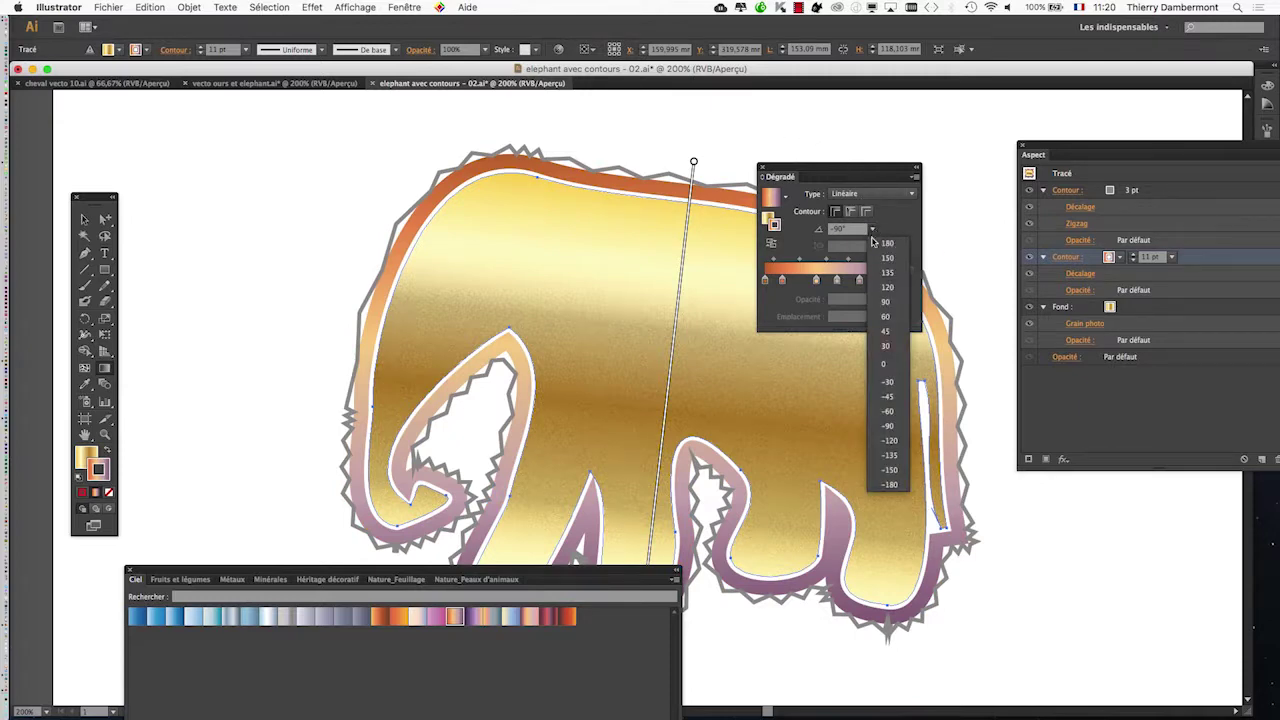
click(889, 400)
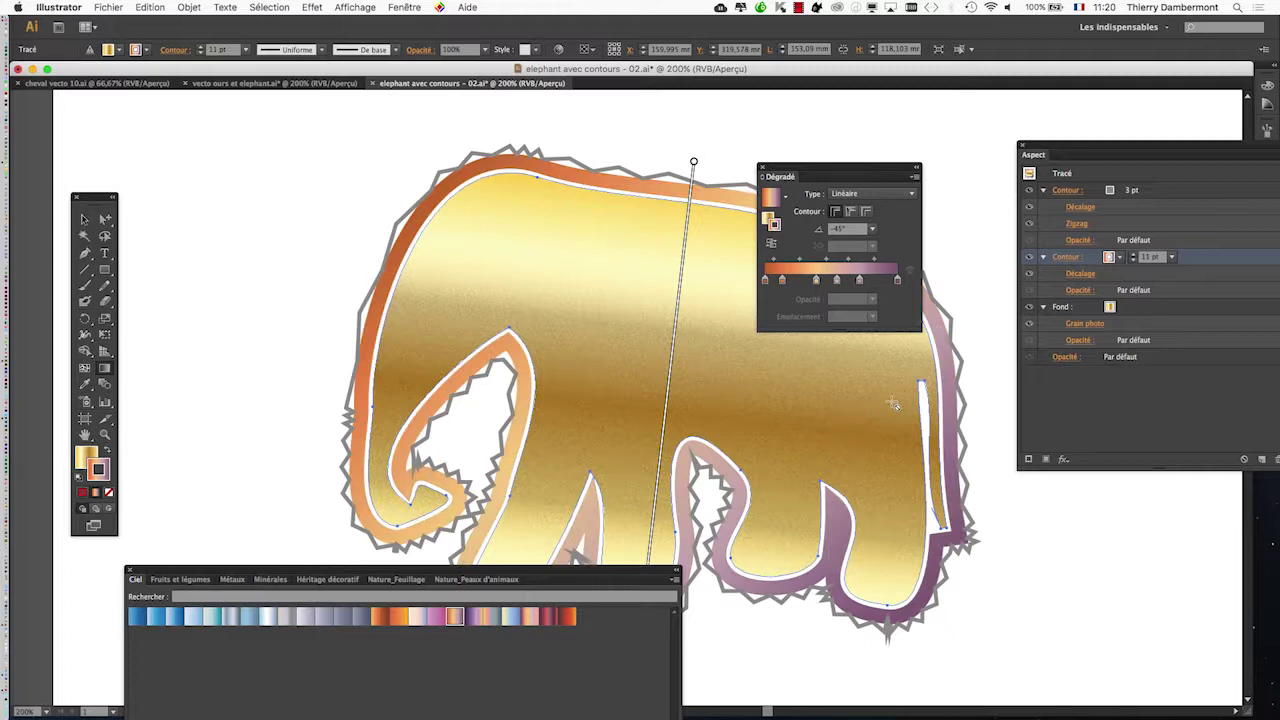
click(762, 167)
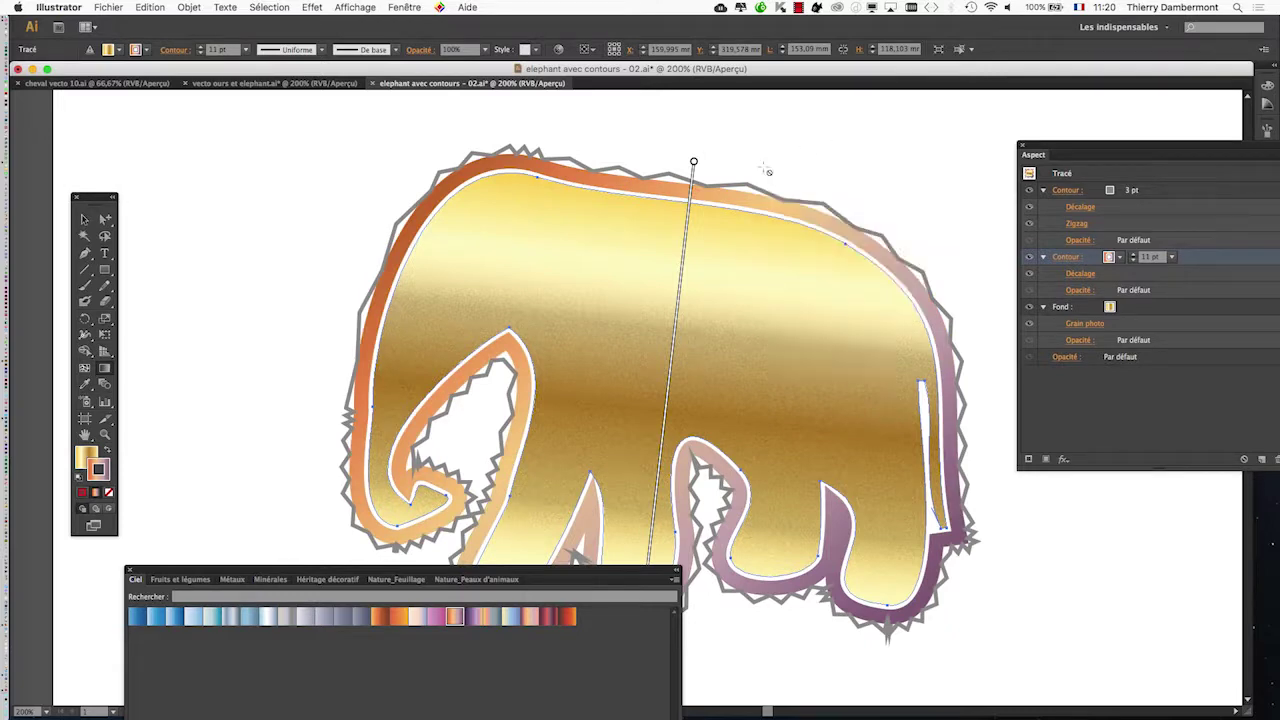
drag(381, 569, 713, 664)
click(355, 5)
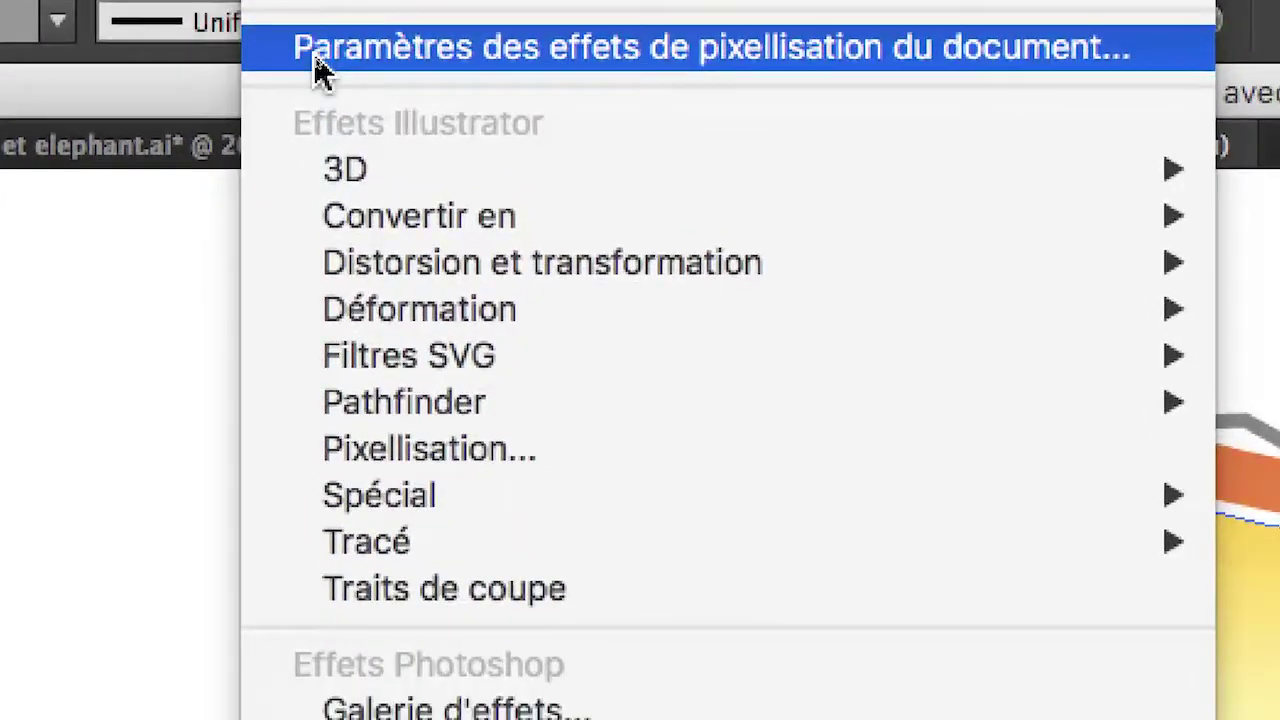
Change the document raster effects resolution from 300 ppi to Ecran (72 ppp).
click(320, 66)
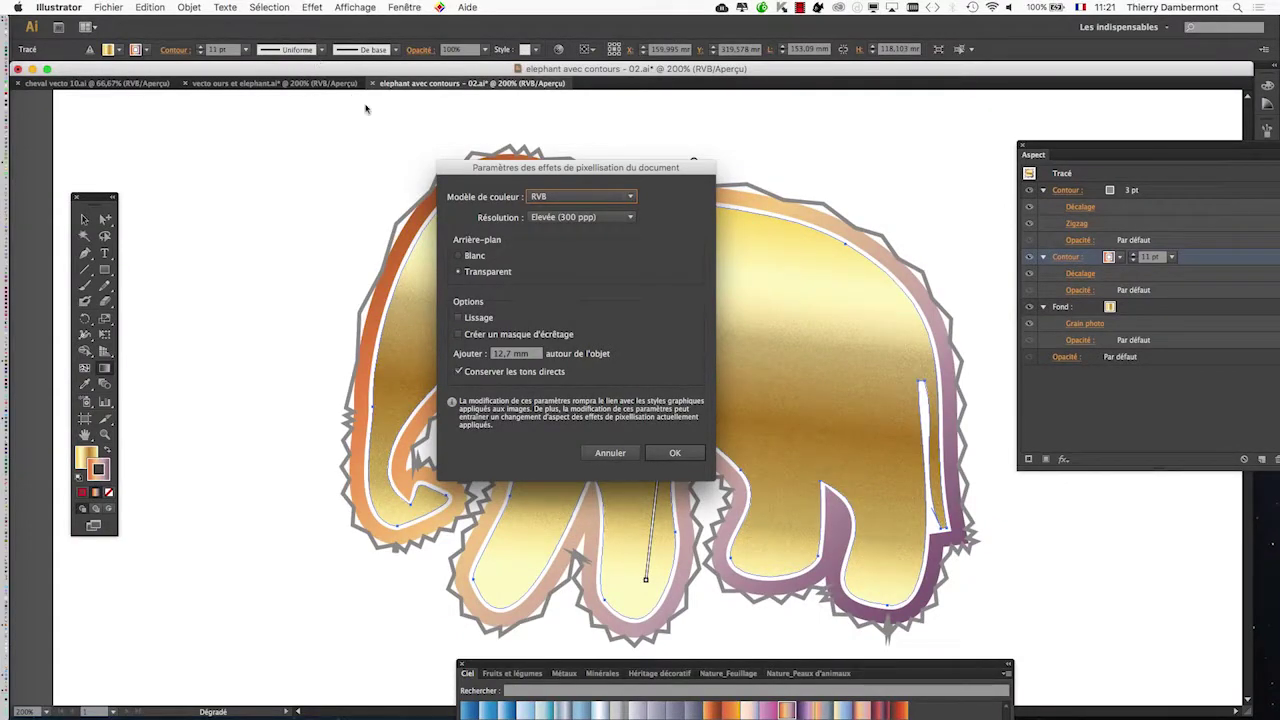
drag(510, 172, 249, 150)
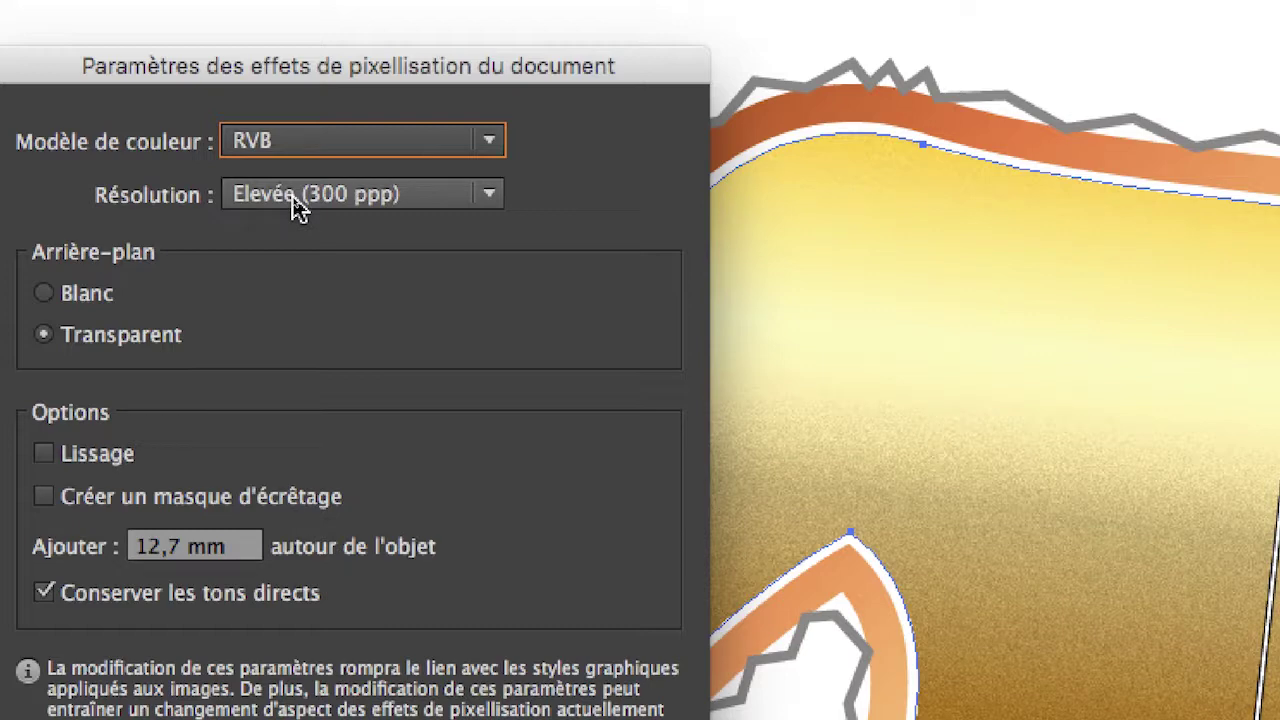
click(298, 200)
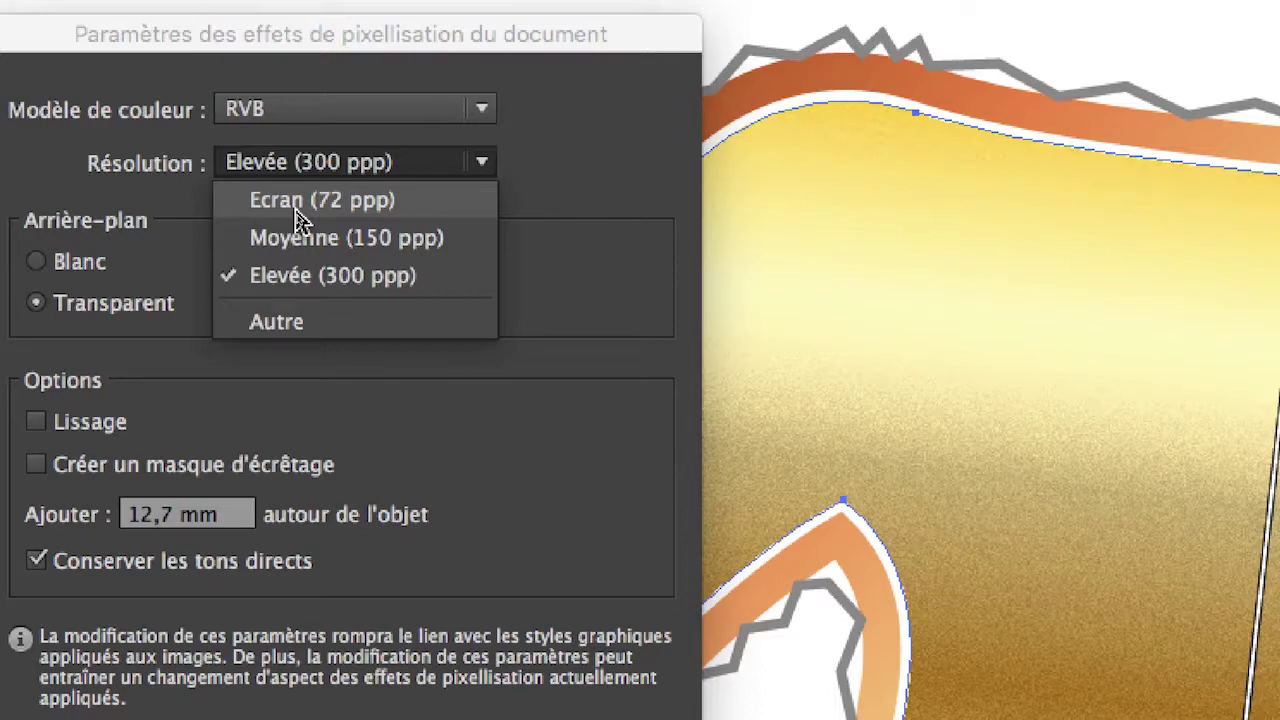
click(298, 220)
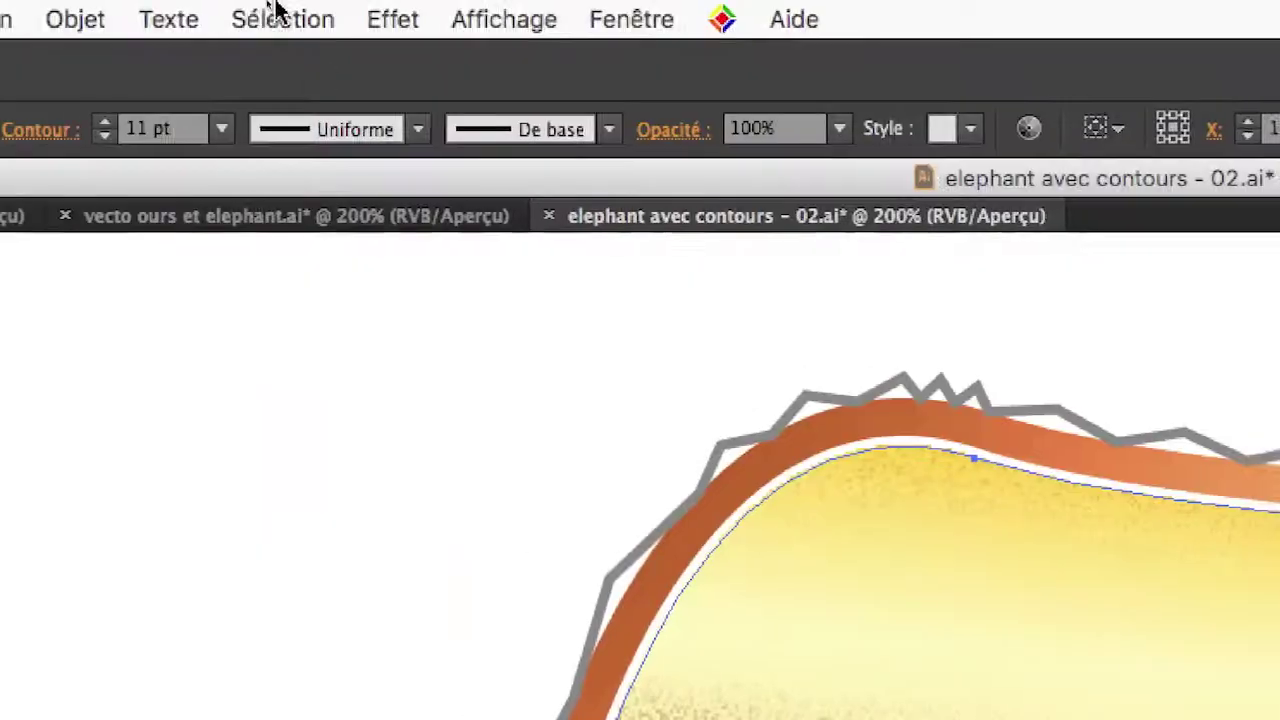
Set the raster effects resolution to Autre with a custom value of 36 ppp.
click(320, 14)
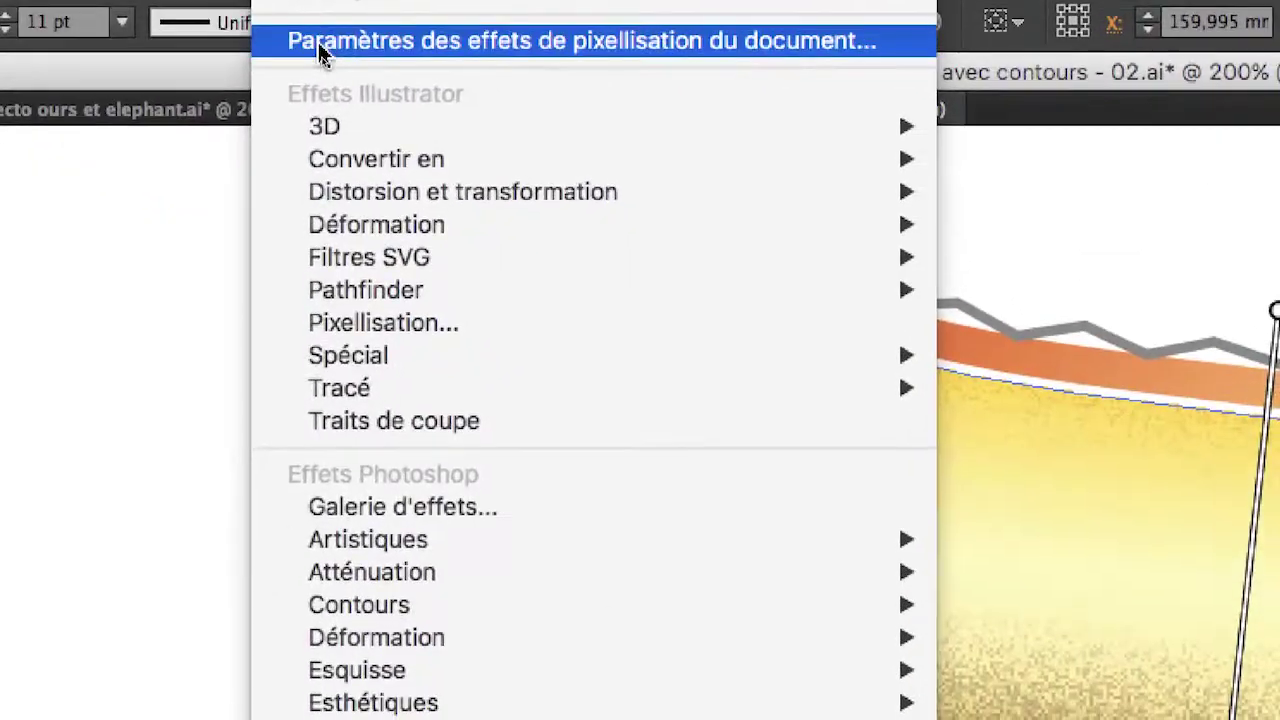
click(338, 50)
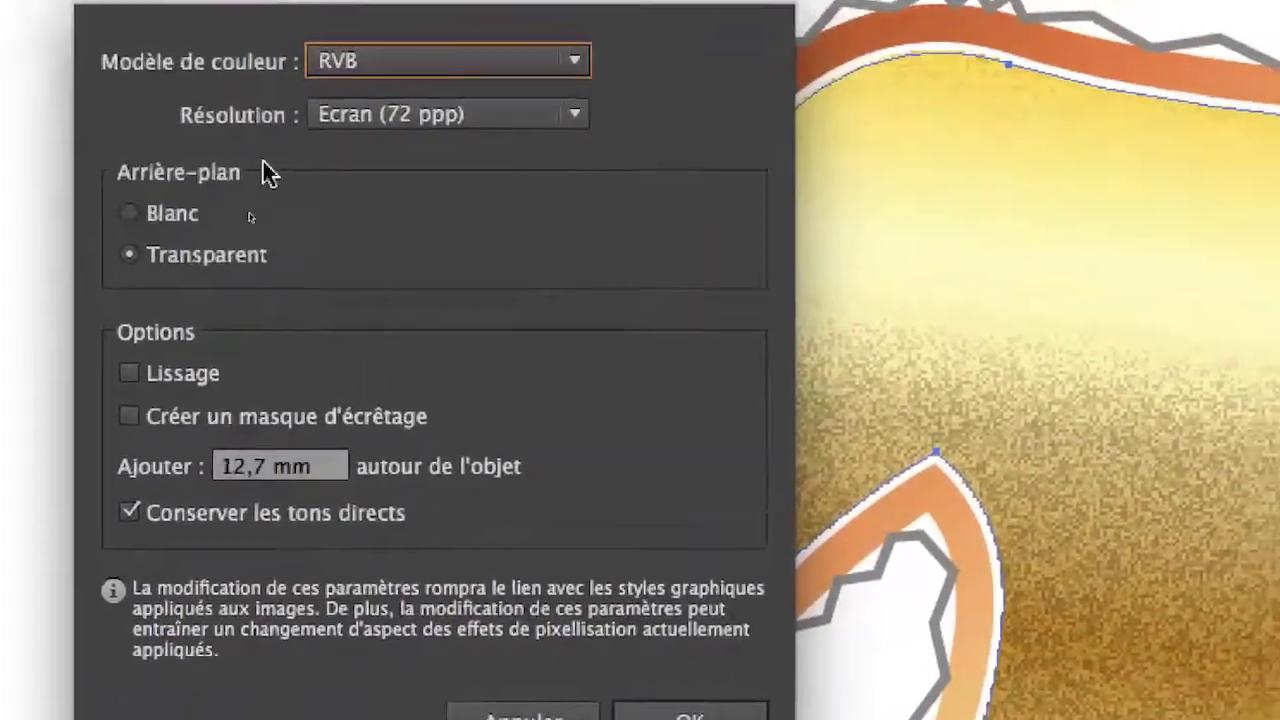
click(352, 112)
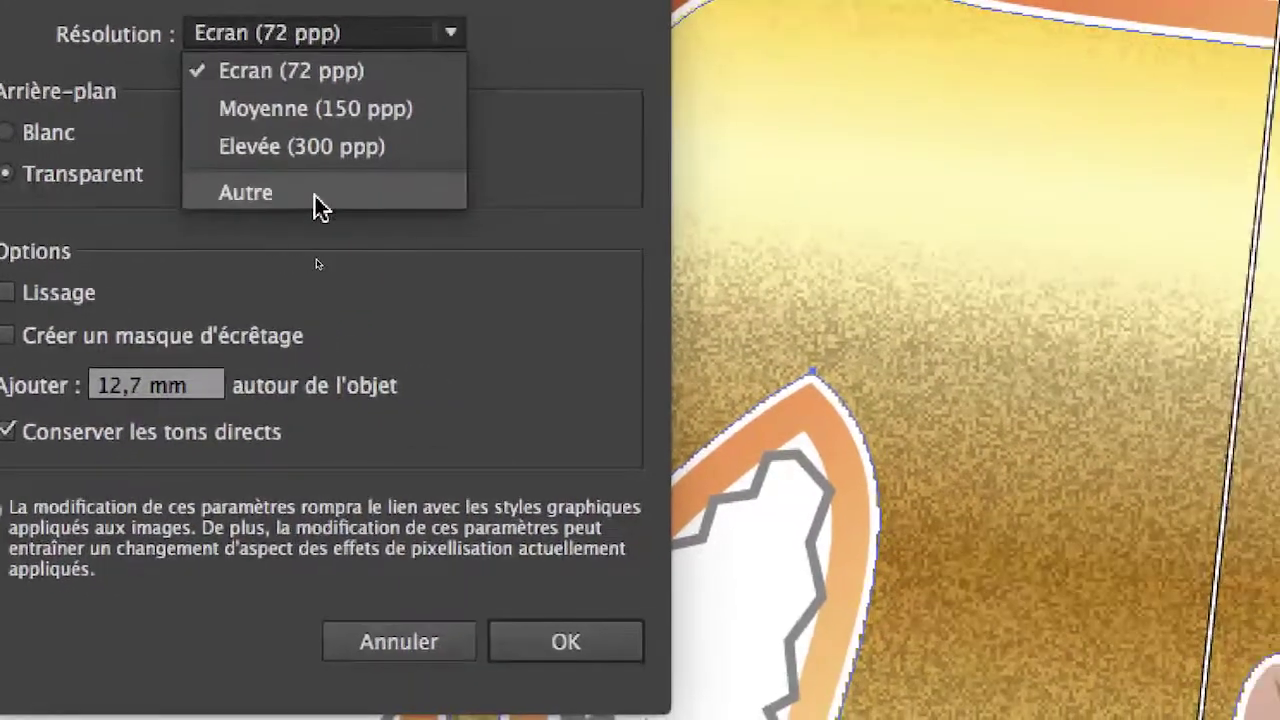
click(315, 194)
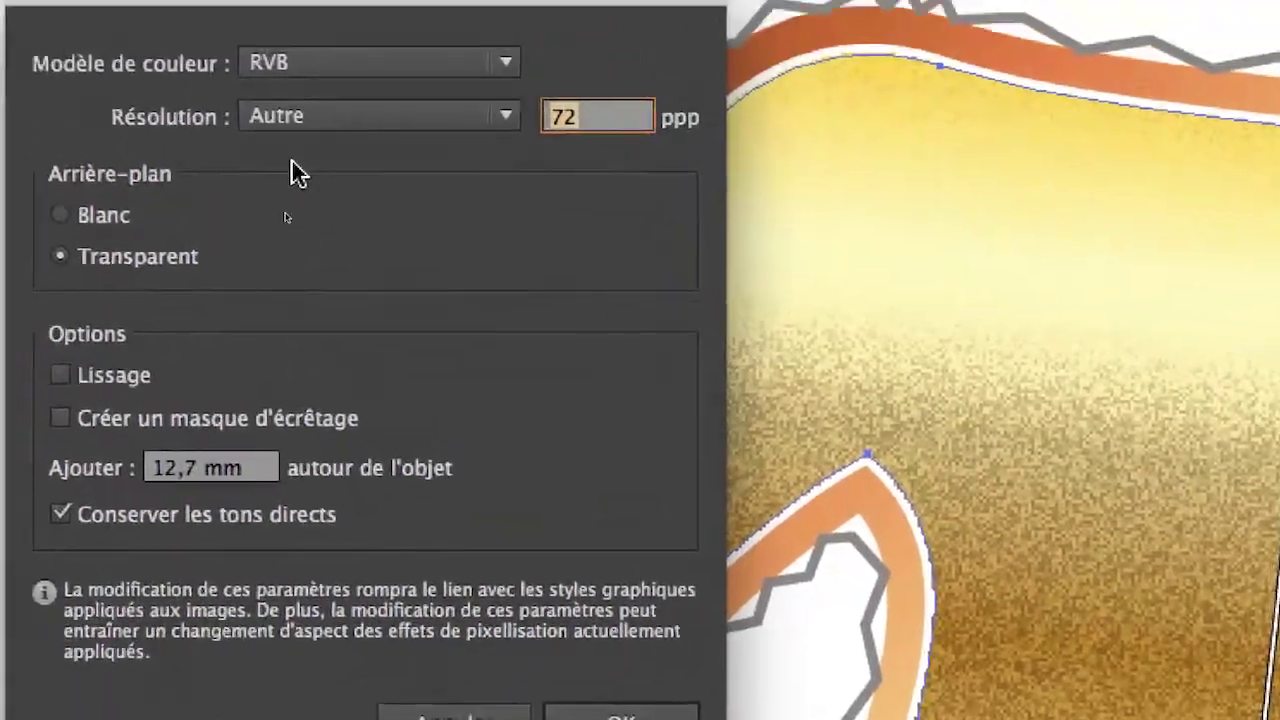
text(36)
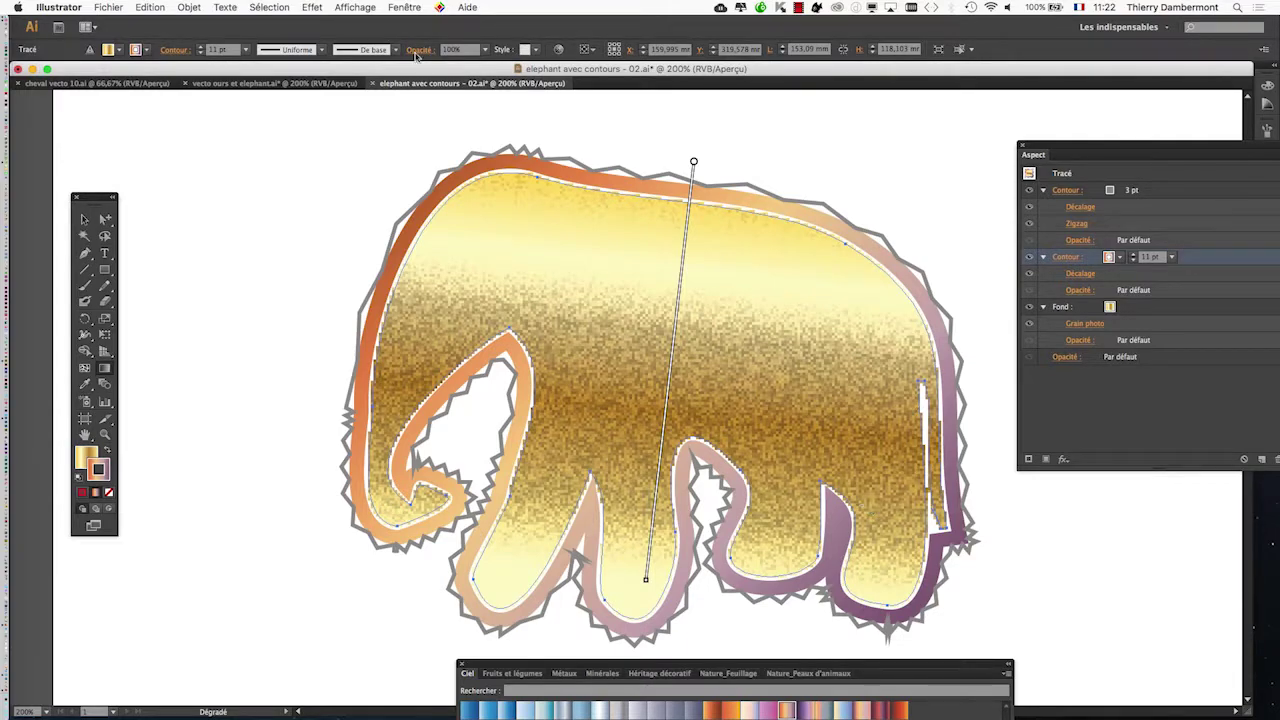
Switch the raster effects resolution to Elevée (300 ppp), then review the resolution options again.
click(313, 8)
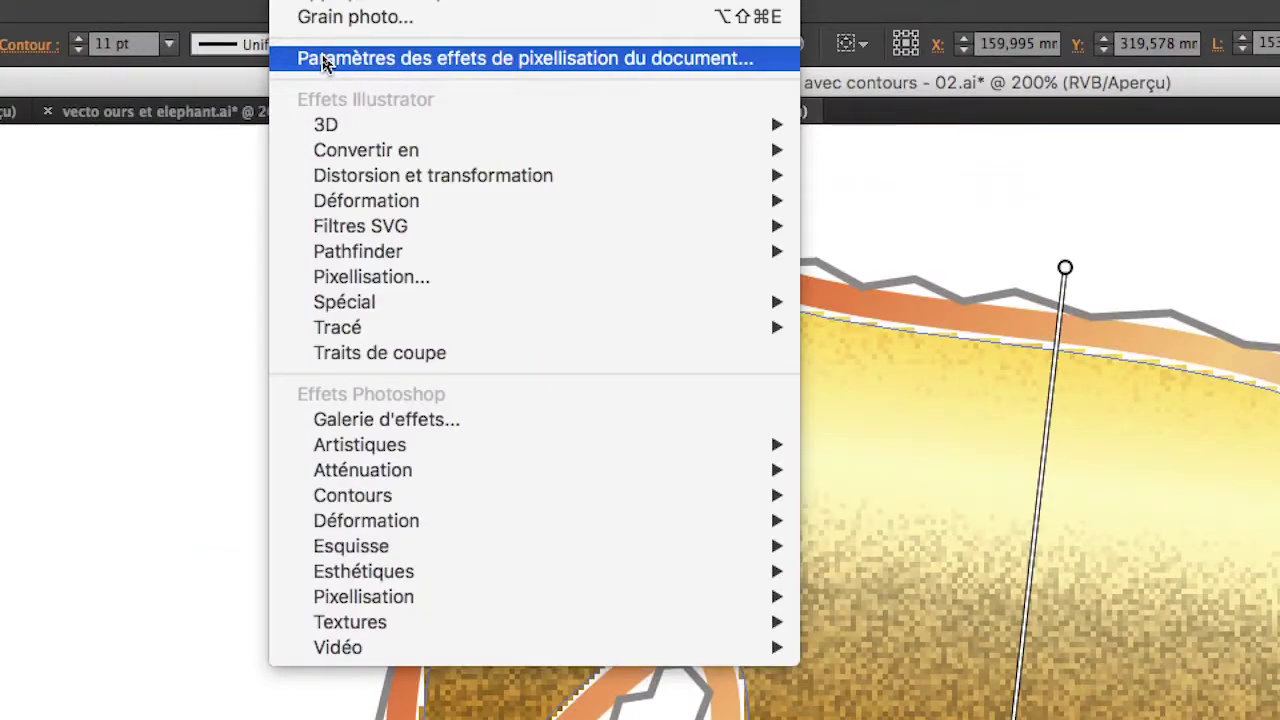
click(323, 60)
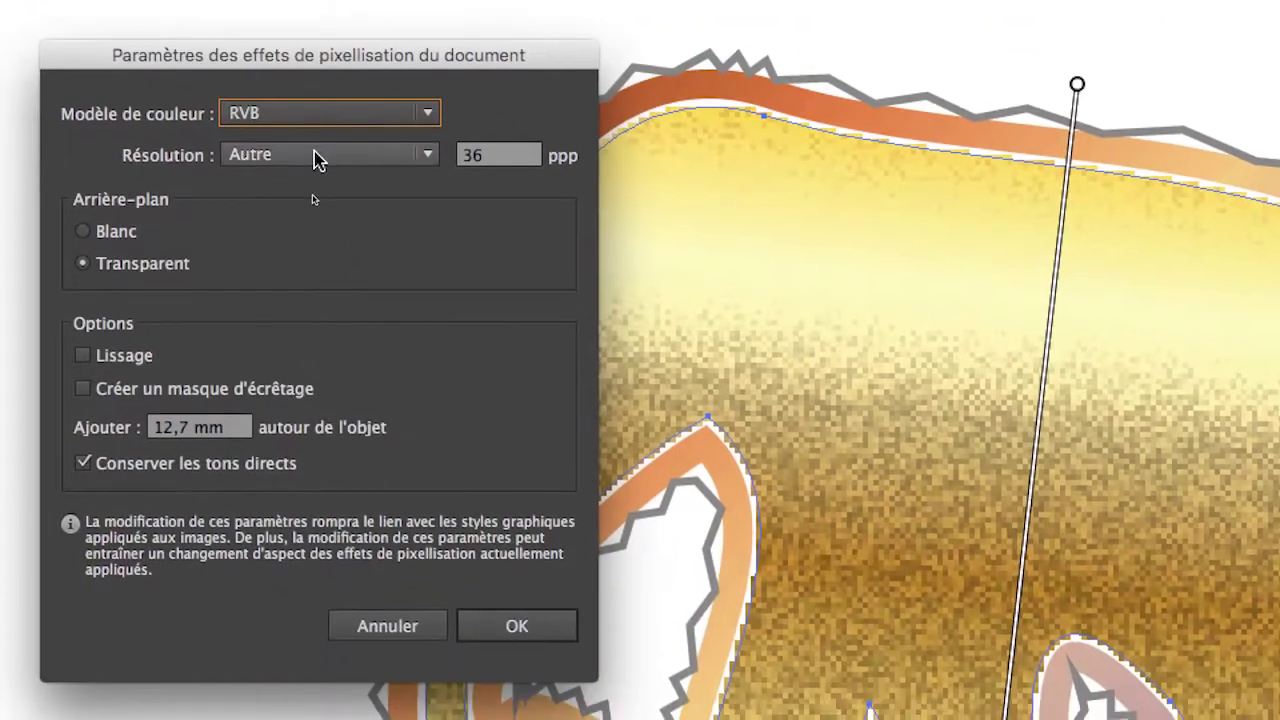
click(316, 155)
click(315, 245)
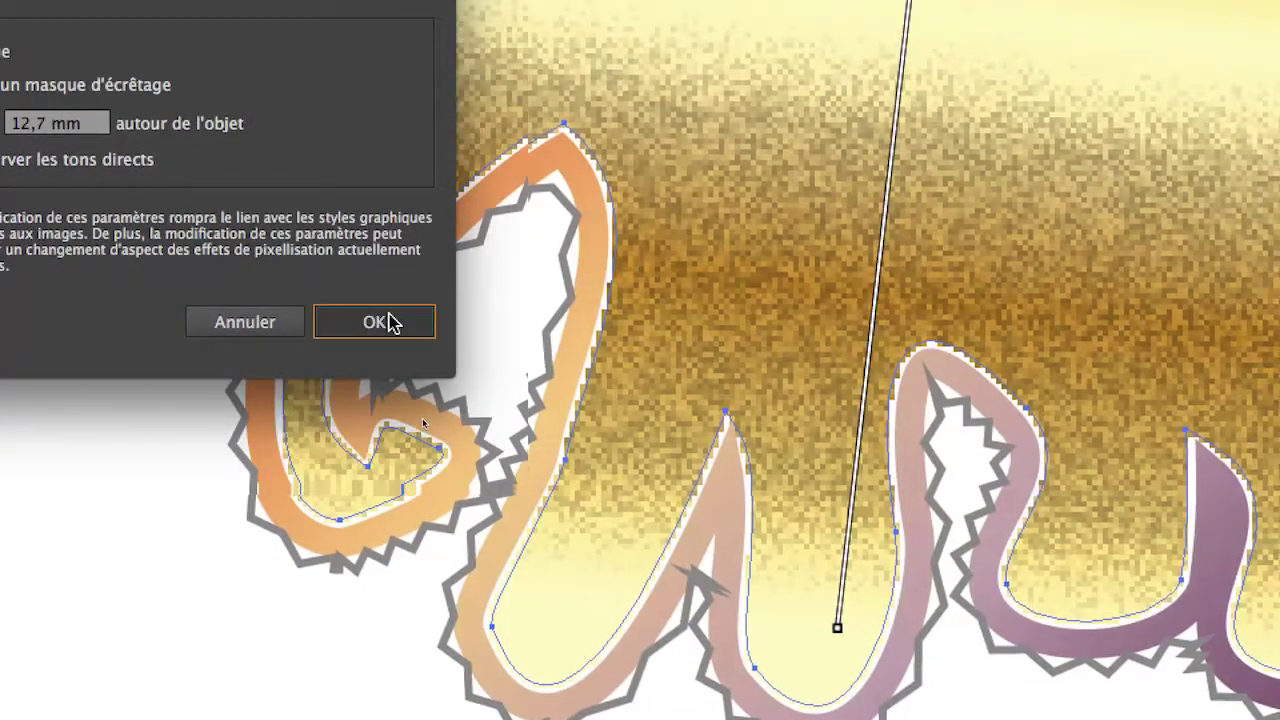
click(389, 322)
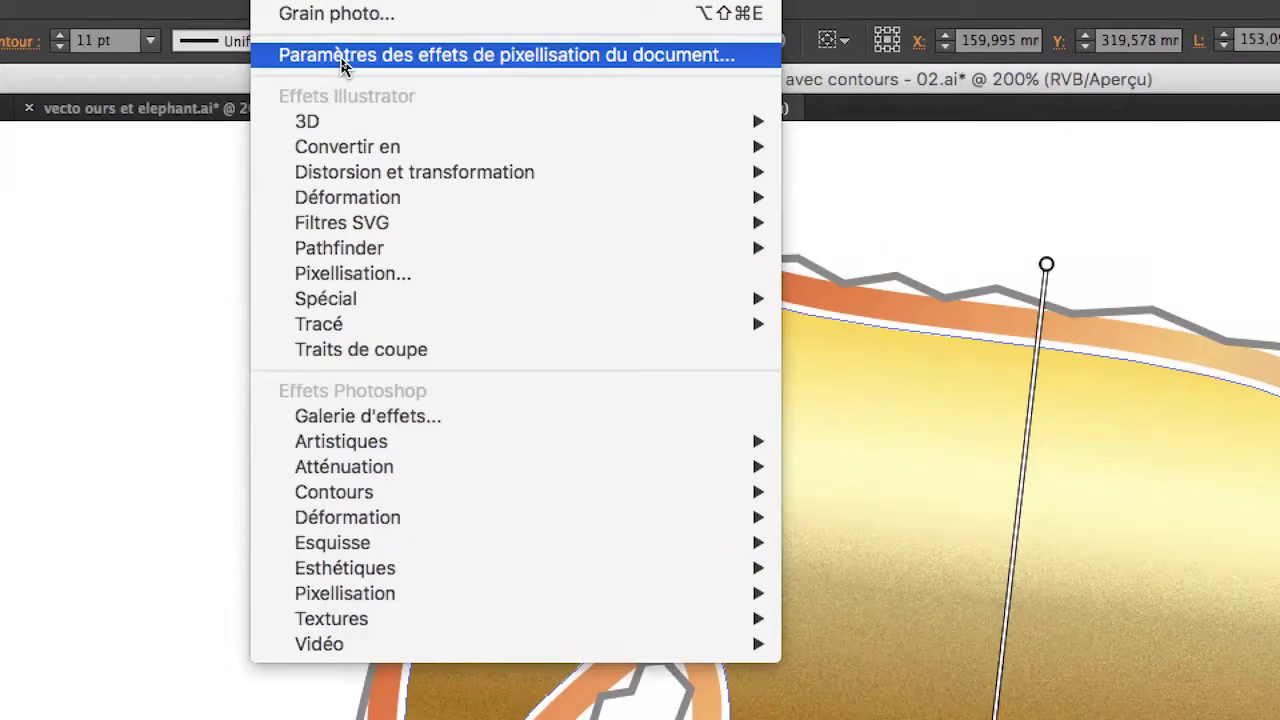
click(340, 55)
click(309, 336)
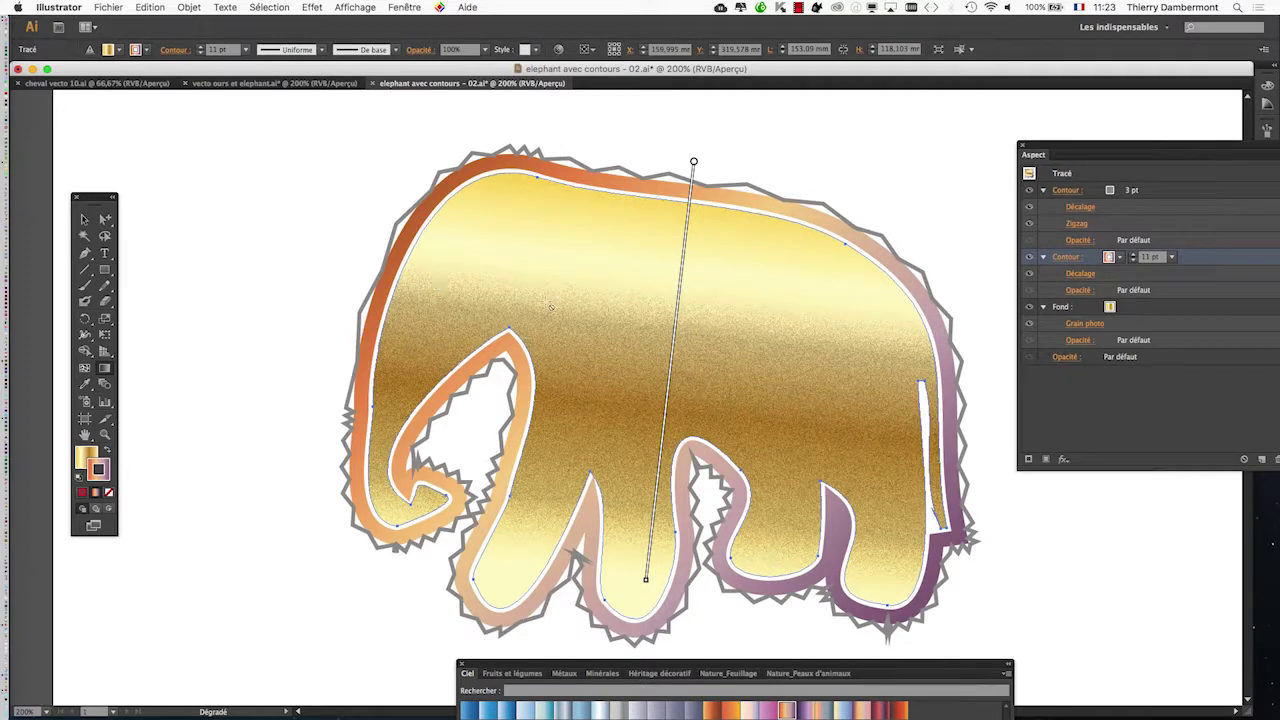
Recentre the view, bring the Aspect panel fully on screen, and select the elephant path.
drag(539, 267, 440, 242)
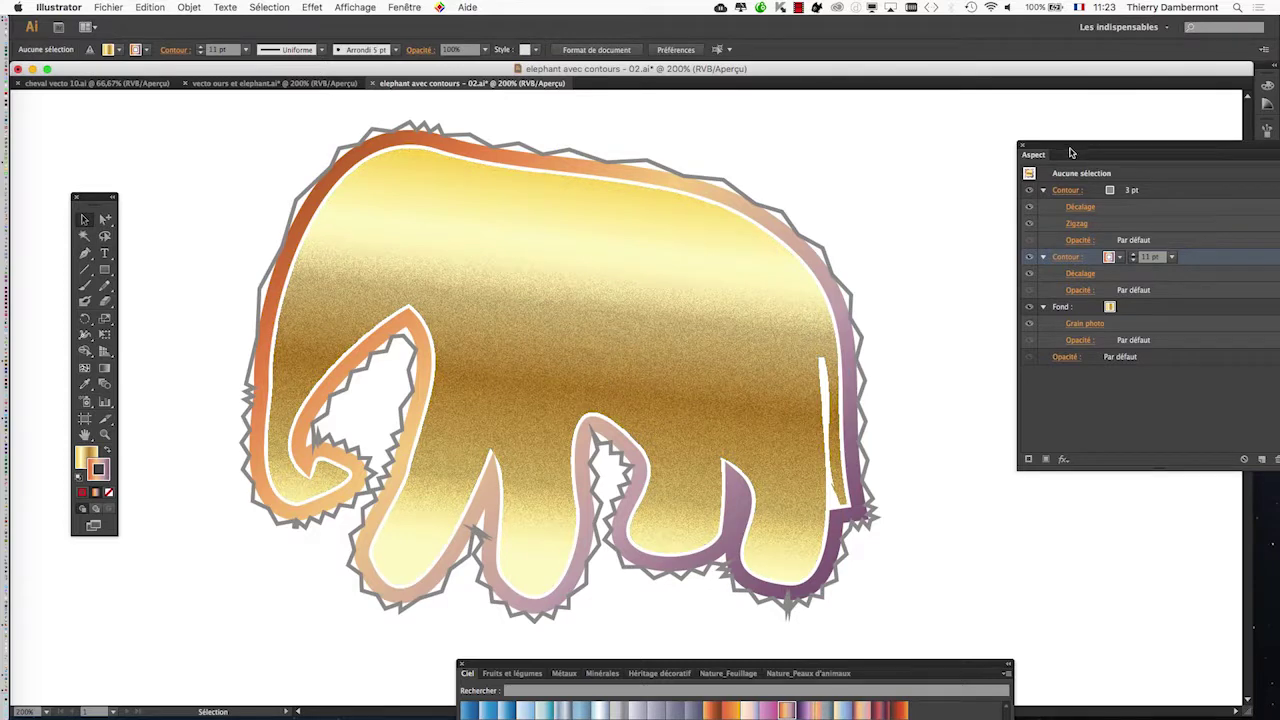
drag(1068, 150, 1004, 150)
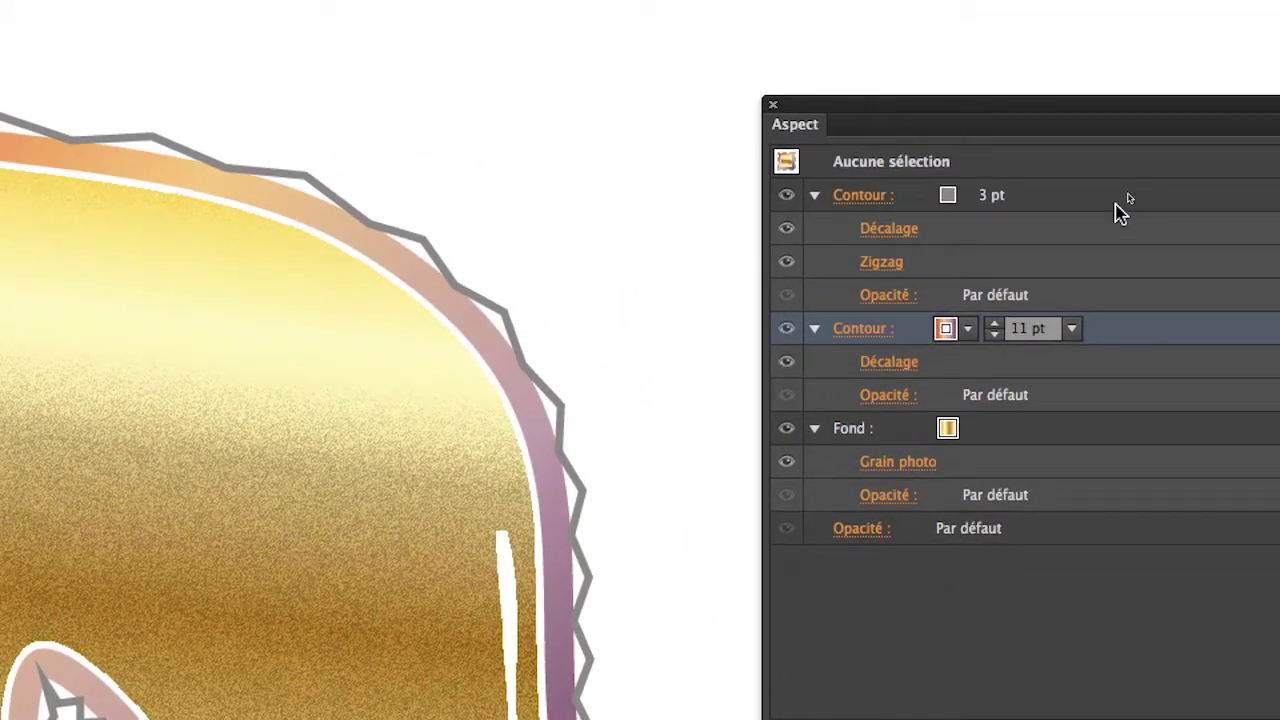
click(1103, 115)
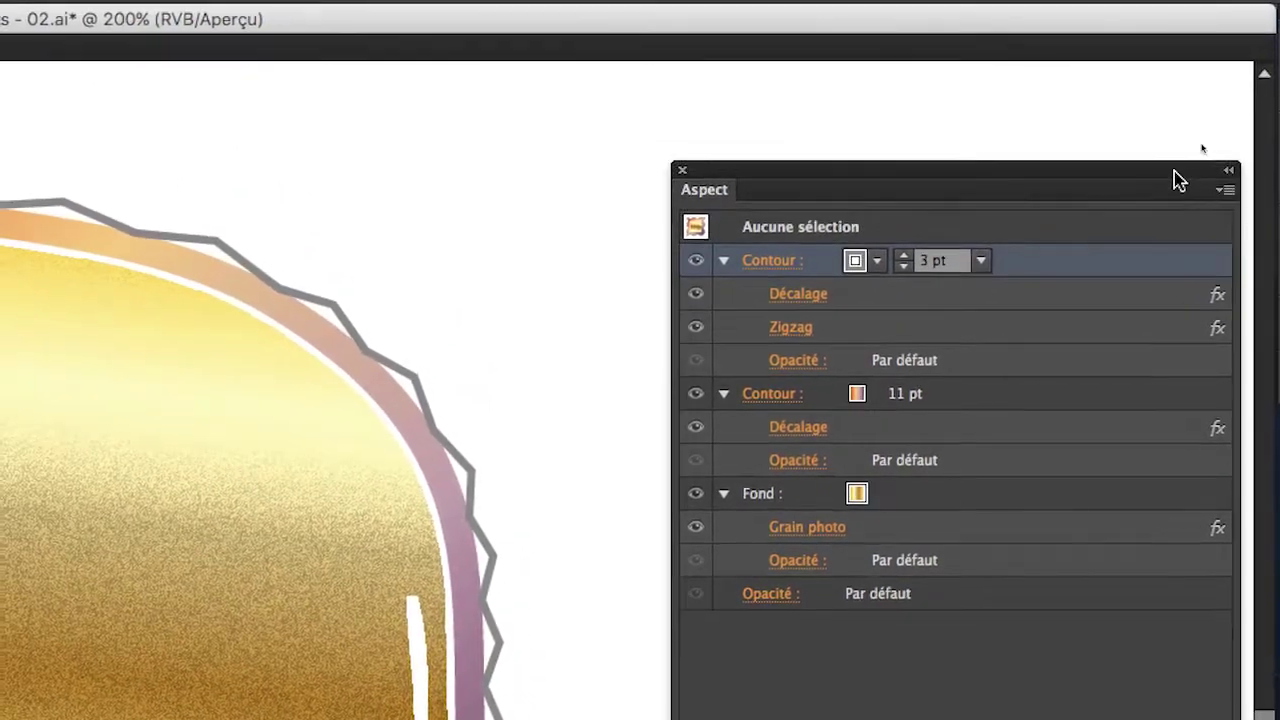
click(806, 215)
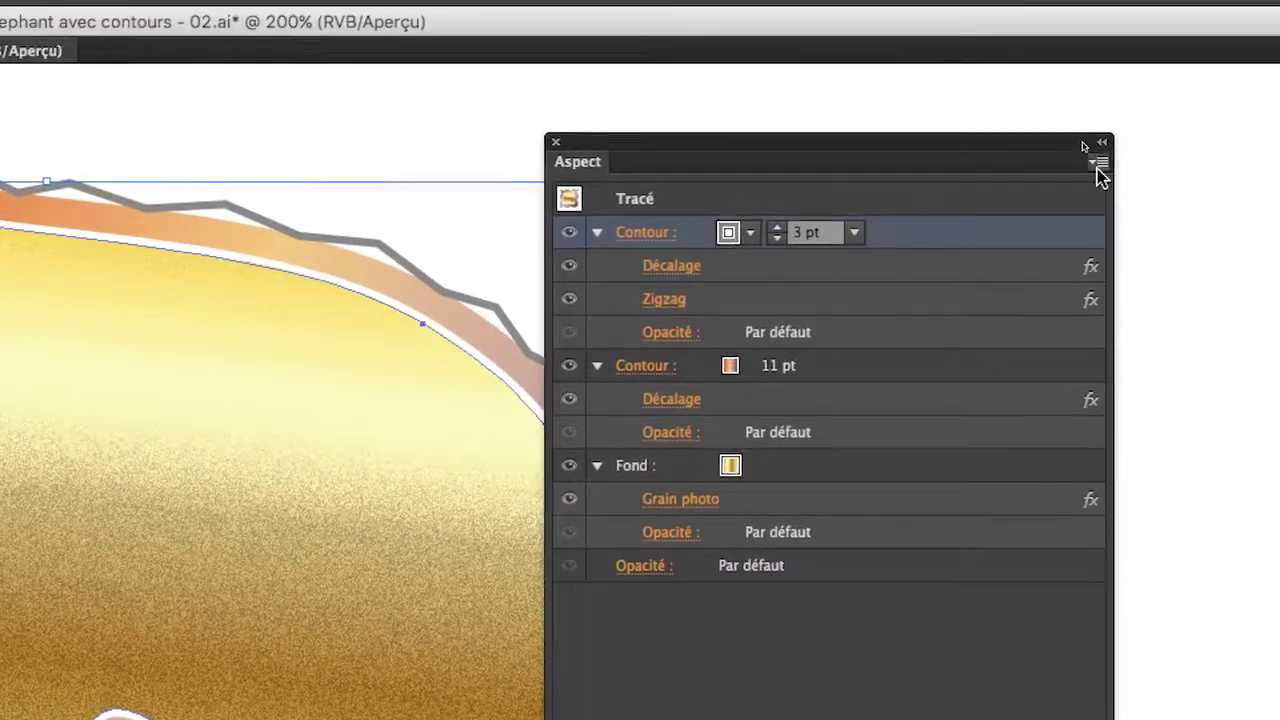
Add a new green stroke to the elephant from the Aspect panel menu and set it to 5 pt.
click(1098, 164)
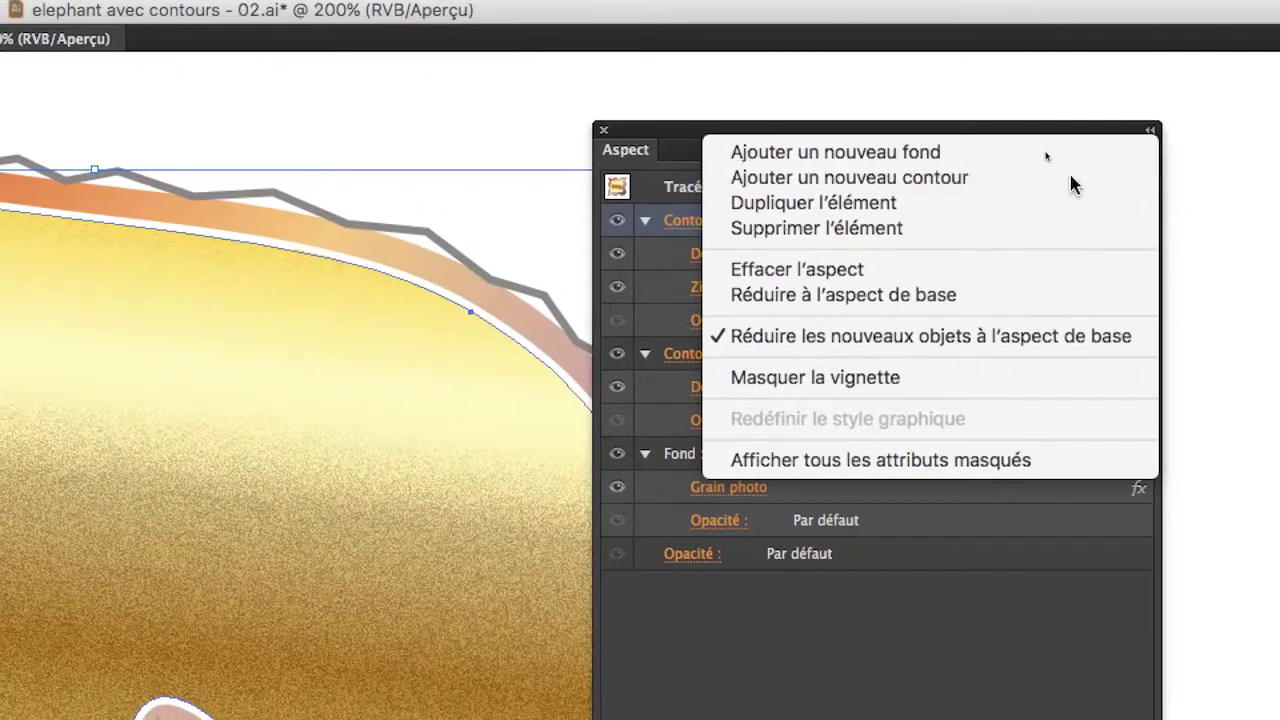
click(1069, 177)
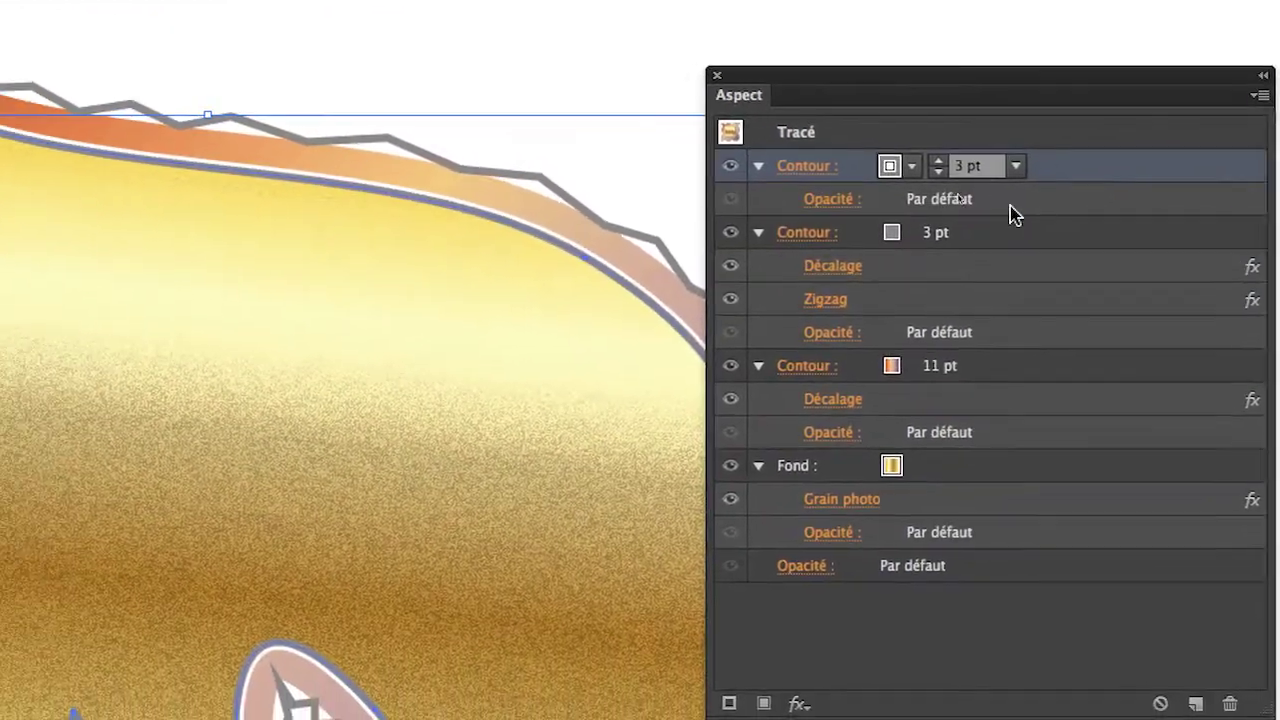
click(912, 166)
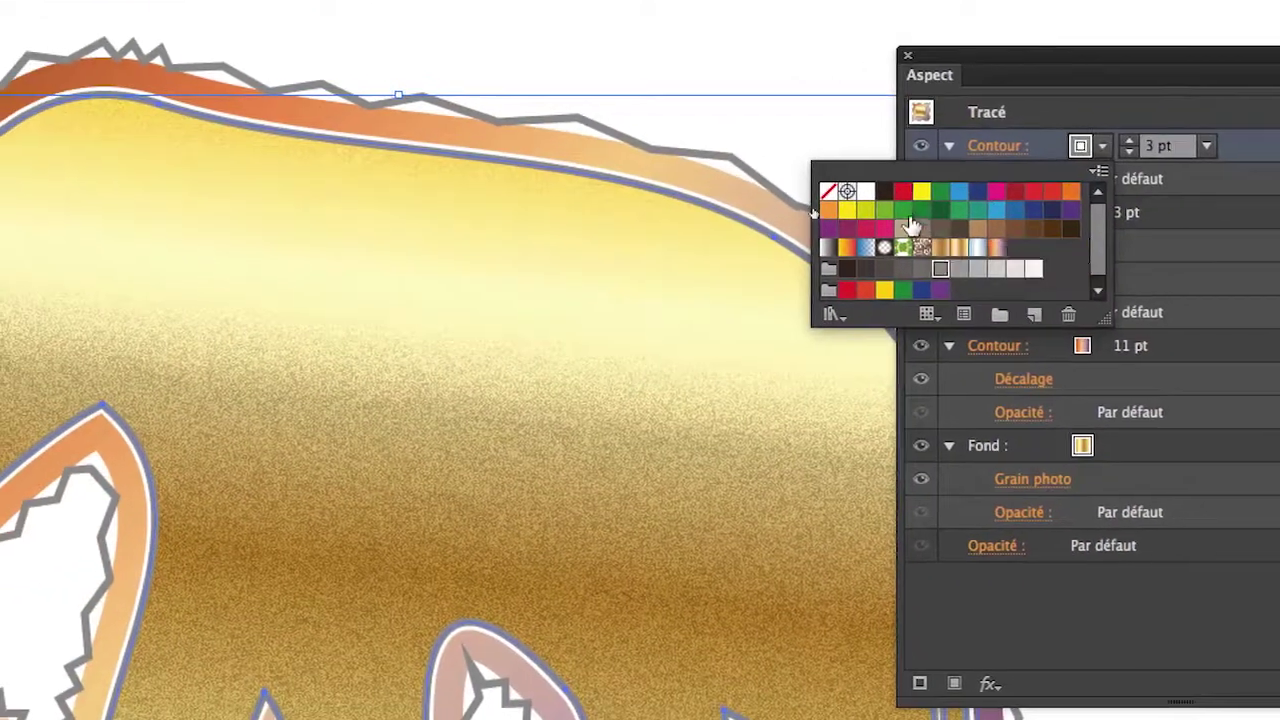
click(905, 212)
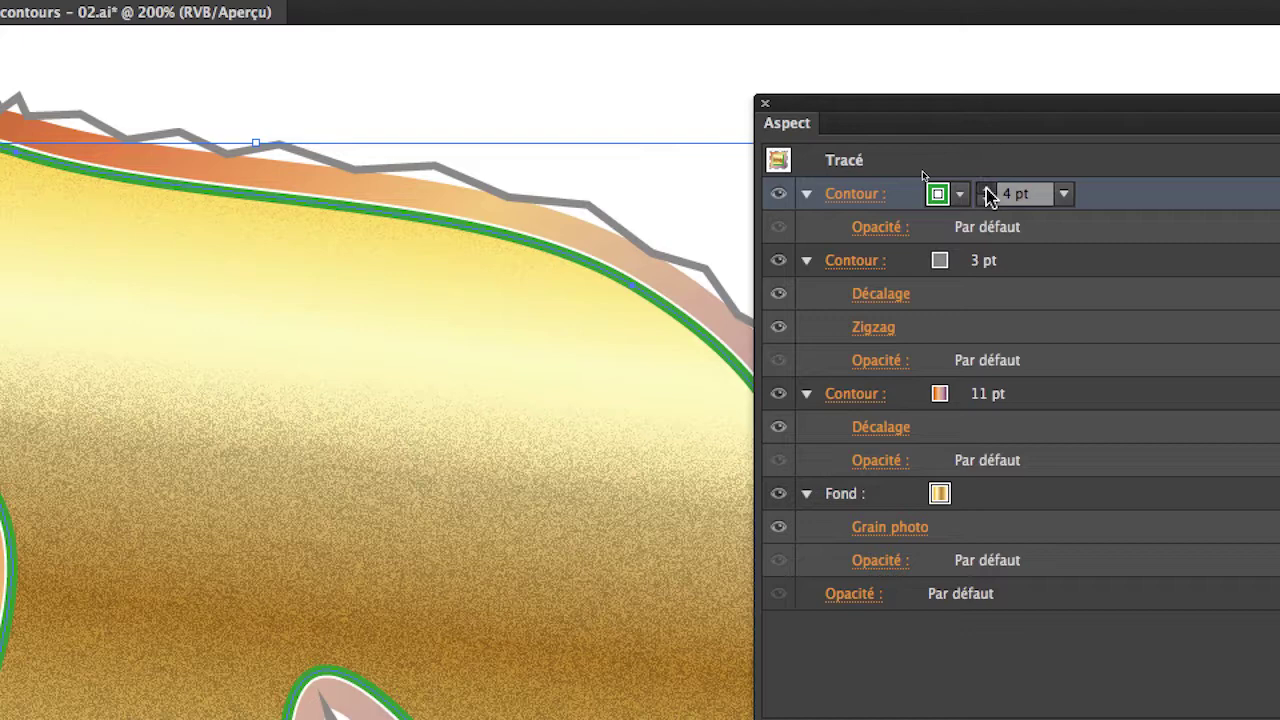
click(986, 189)
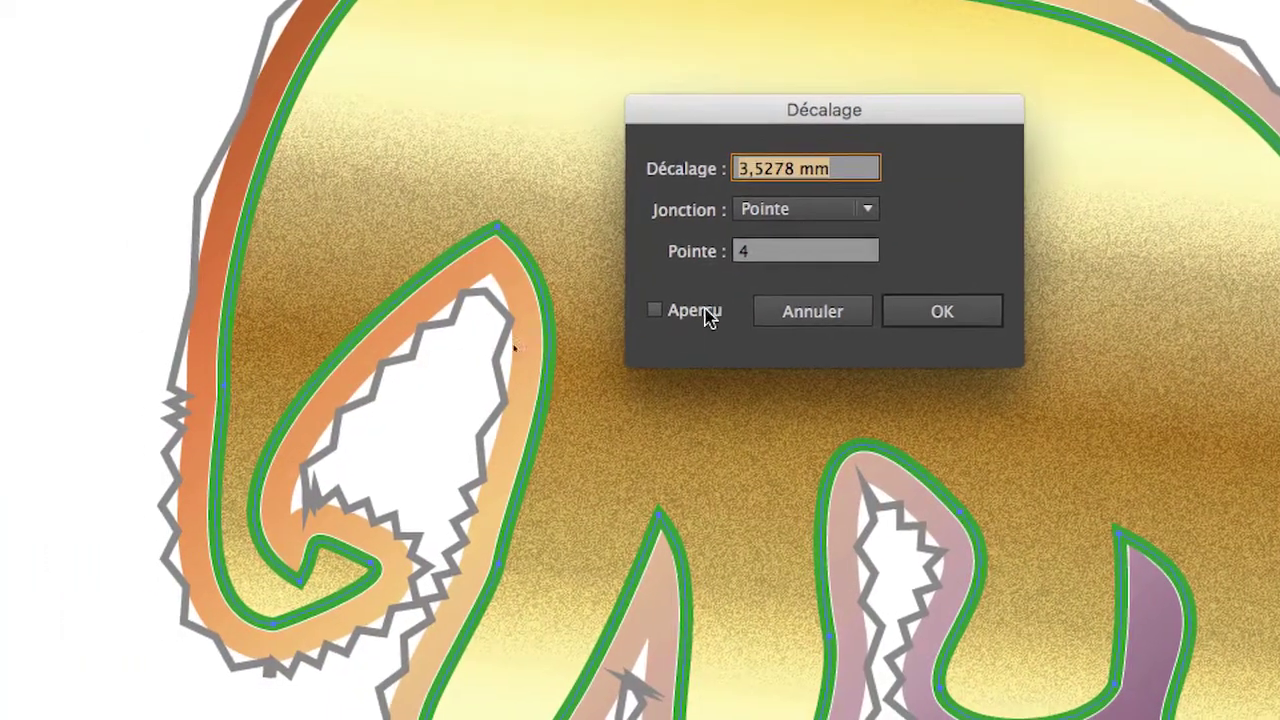
With Aperçu on, try -4 mm then apply a -2 mm Décalage to the green 5 pt stroke.
click(680, 315)
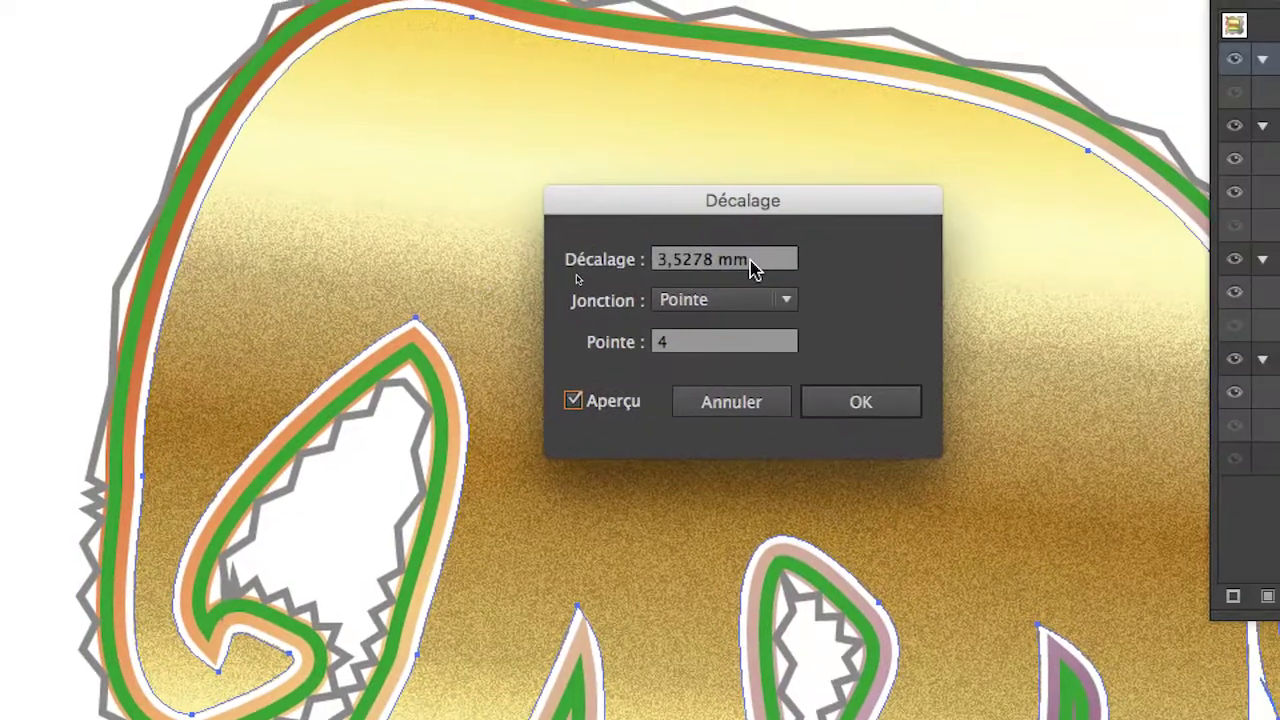
drag(759, 262, 727, 275)
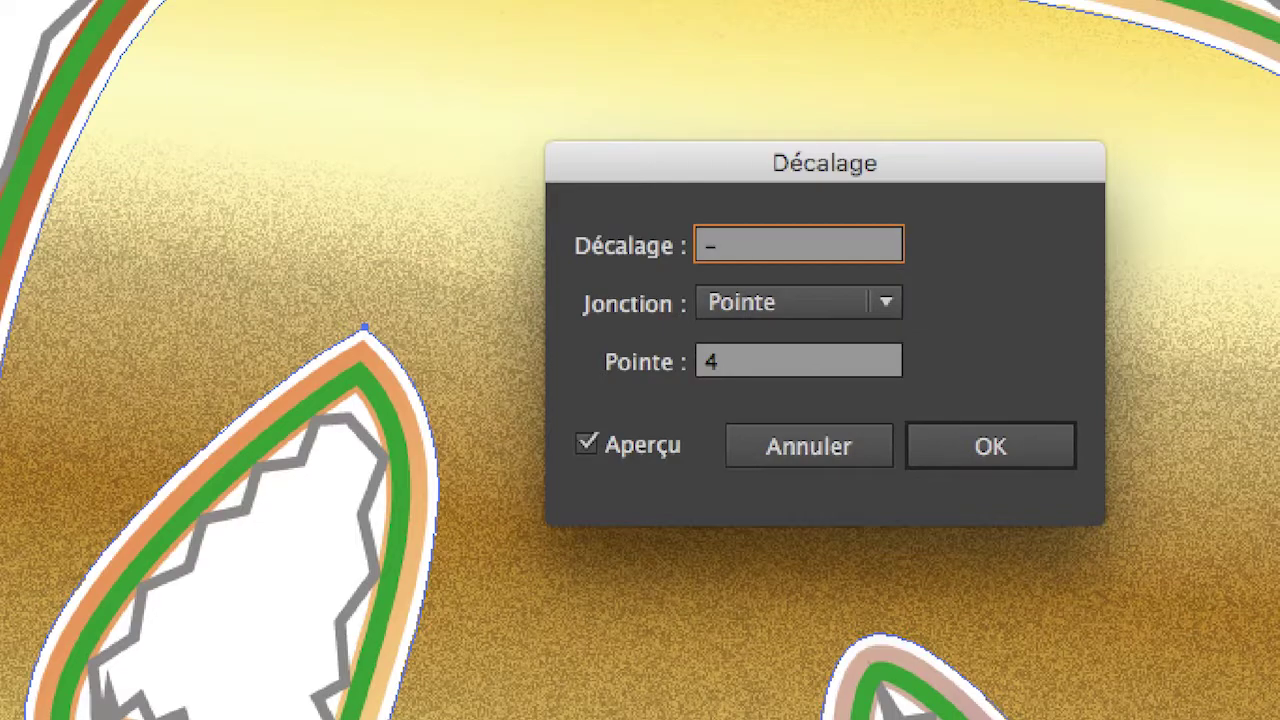
text(-4)
key(Tab)
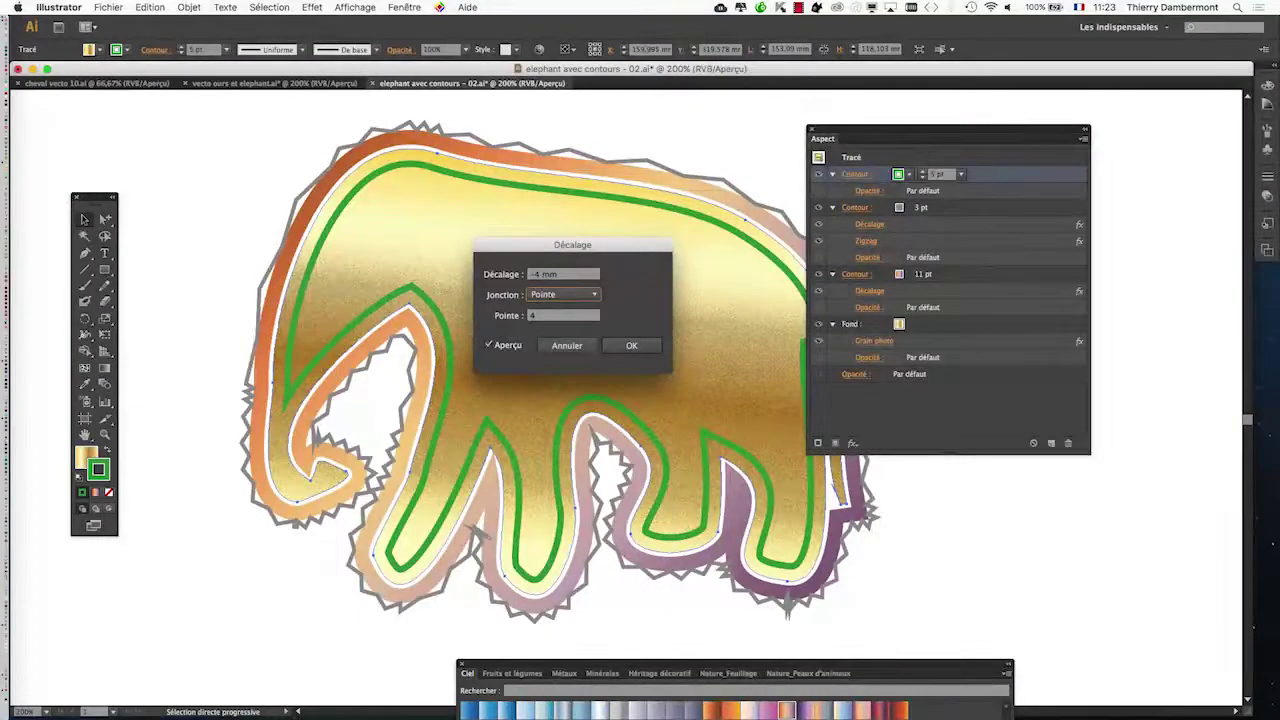
drag(573, 244, 727, 144)
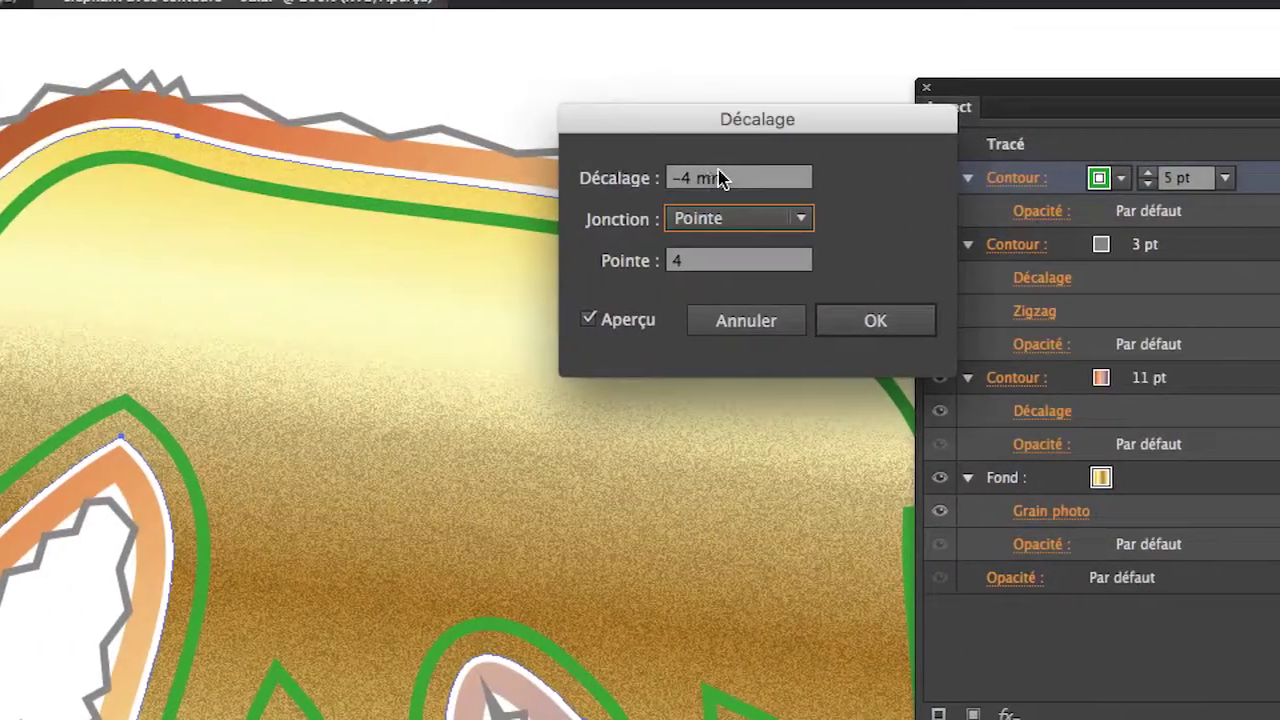
click(693, 175)
double_click(707, 176)
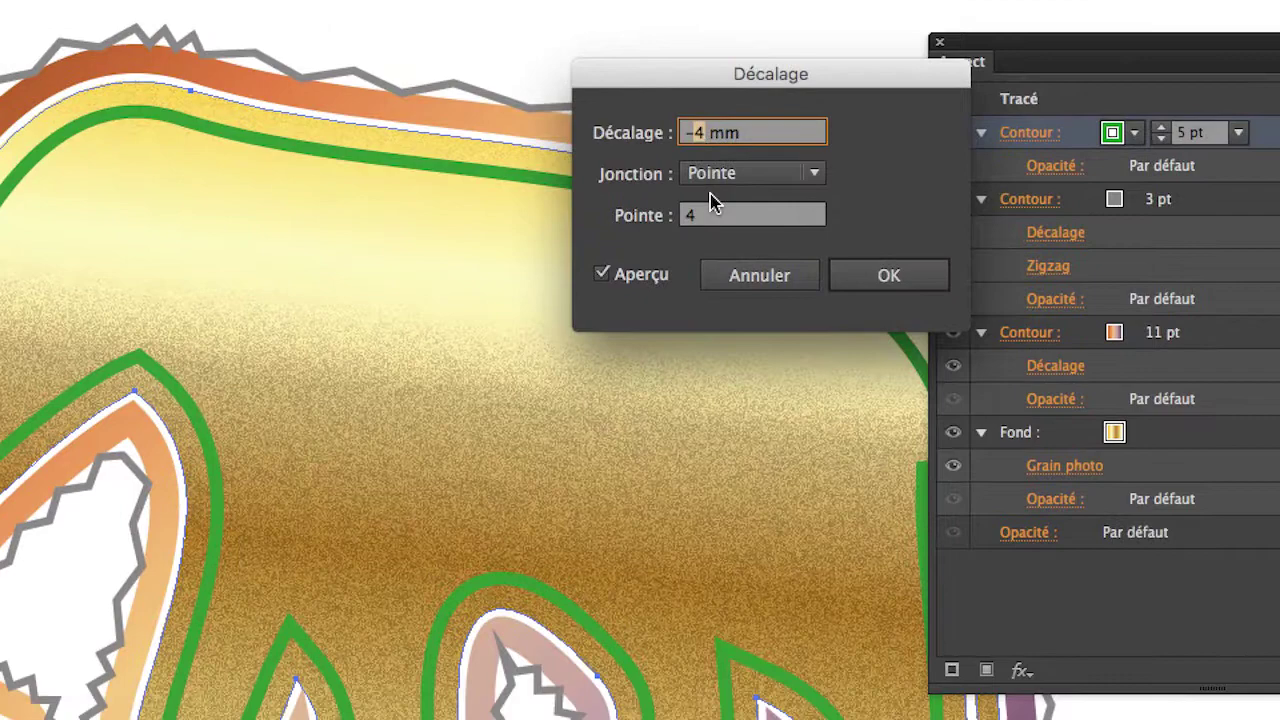
text(2)
key(Tab)
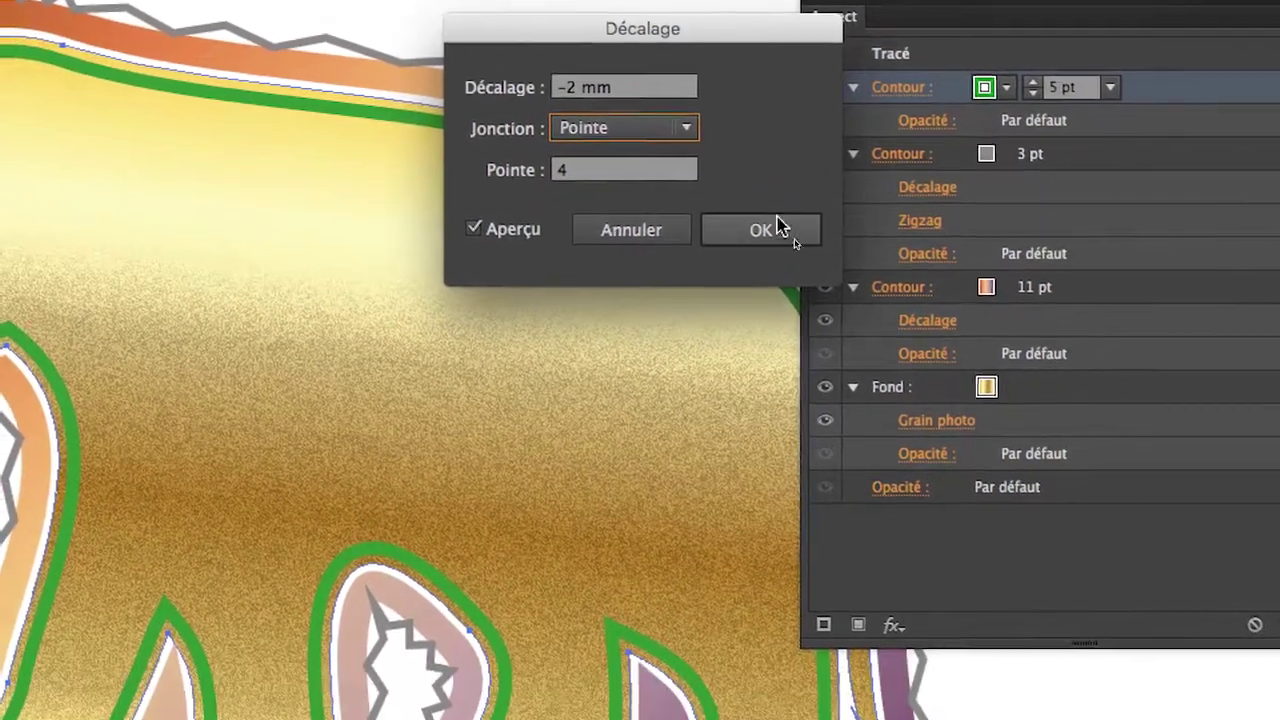
click(889, 275)
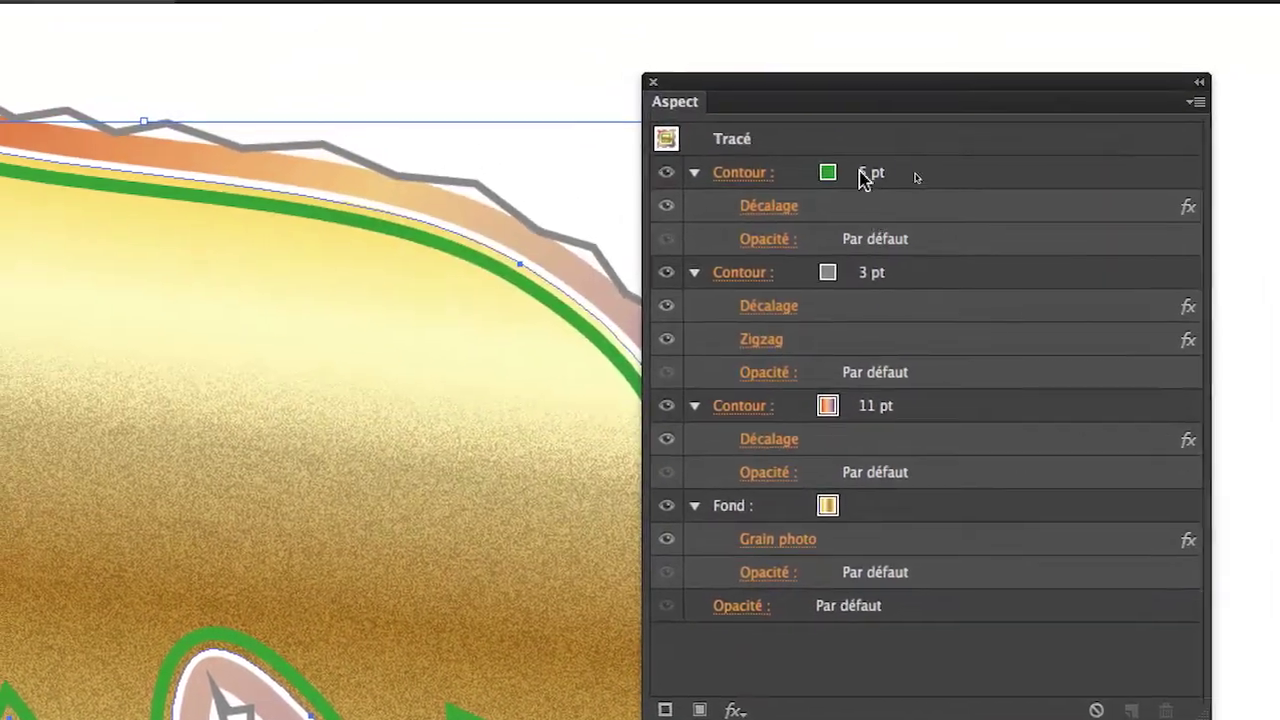
Reduce the green stroke to 3 pt and change its Décalage offset to -8 mm.
click(990, 86)
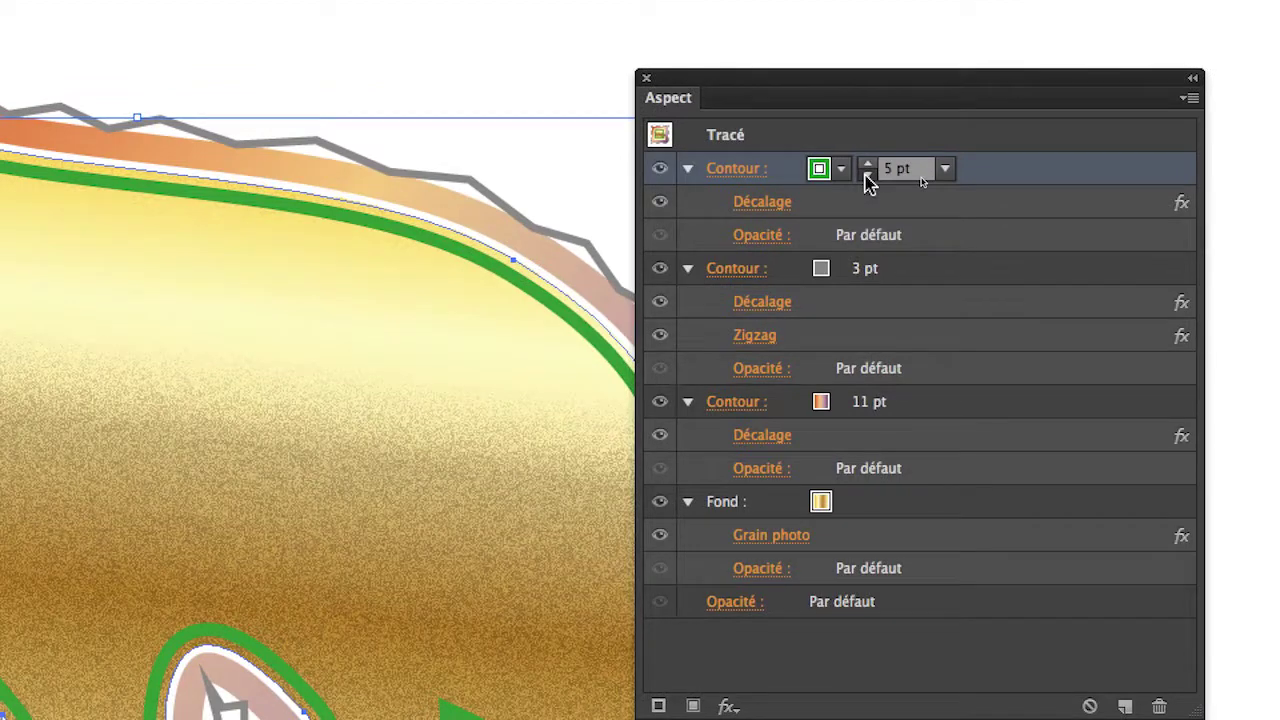
click(867, 176)
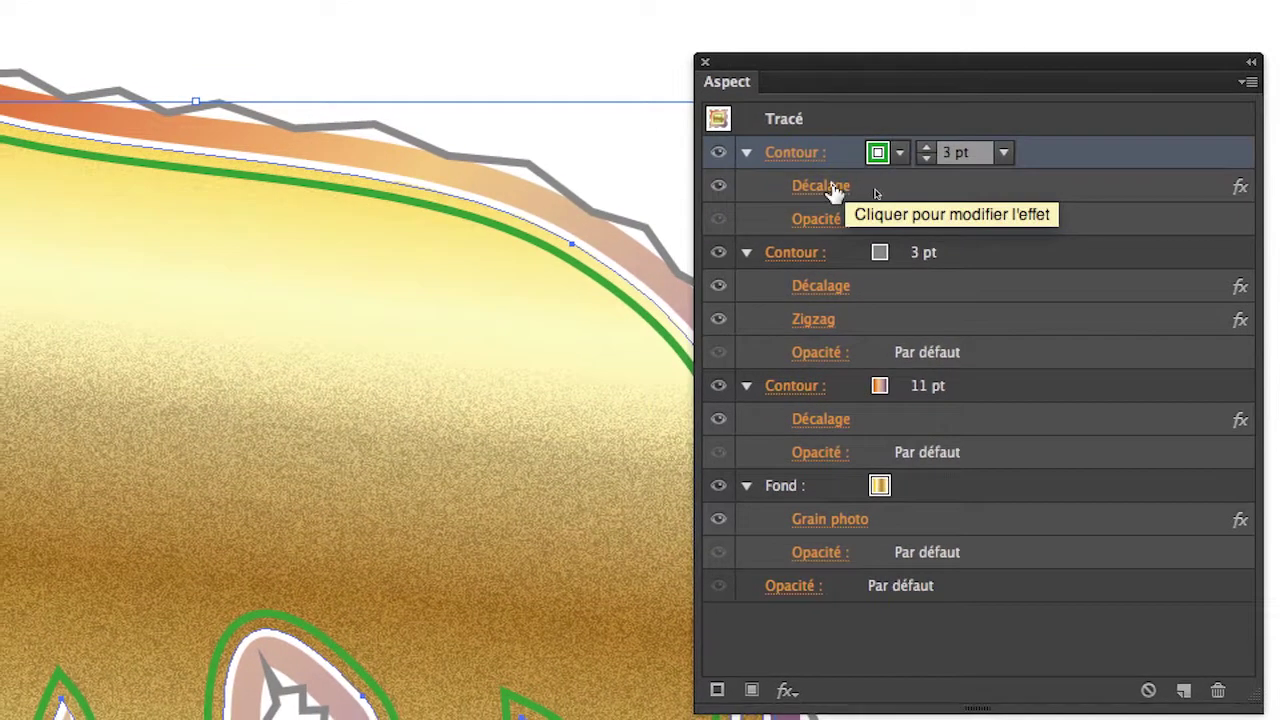
click(770, 203)
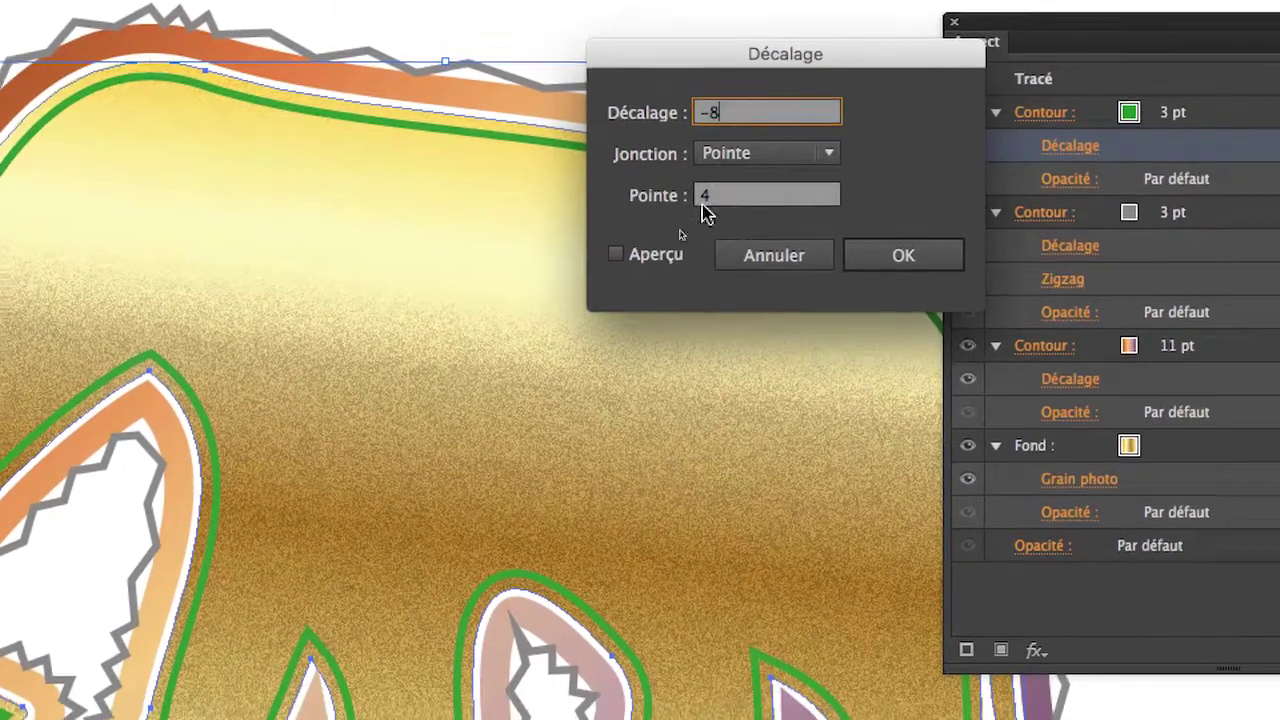
click(610, 309)
click(688, 228)
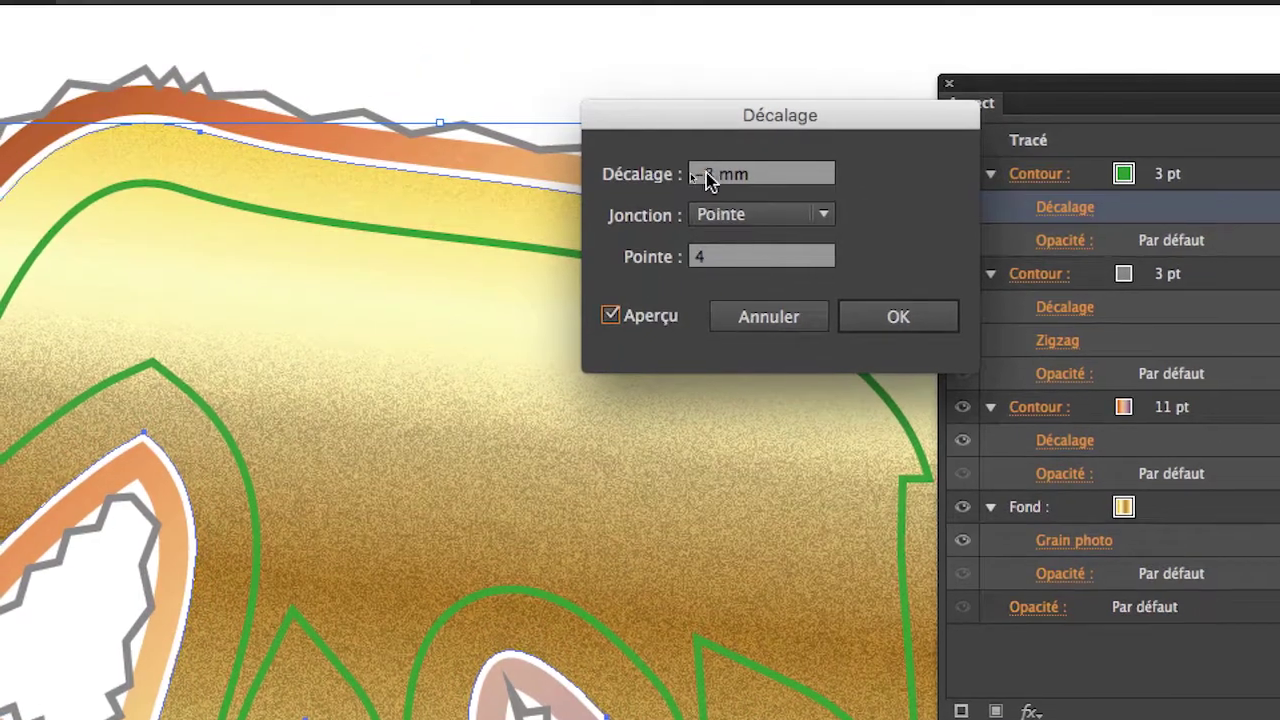
double_click(744, 84)
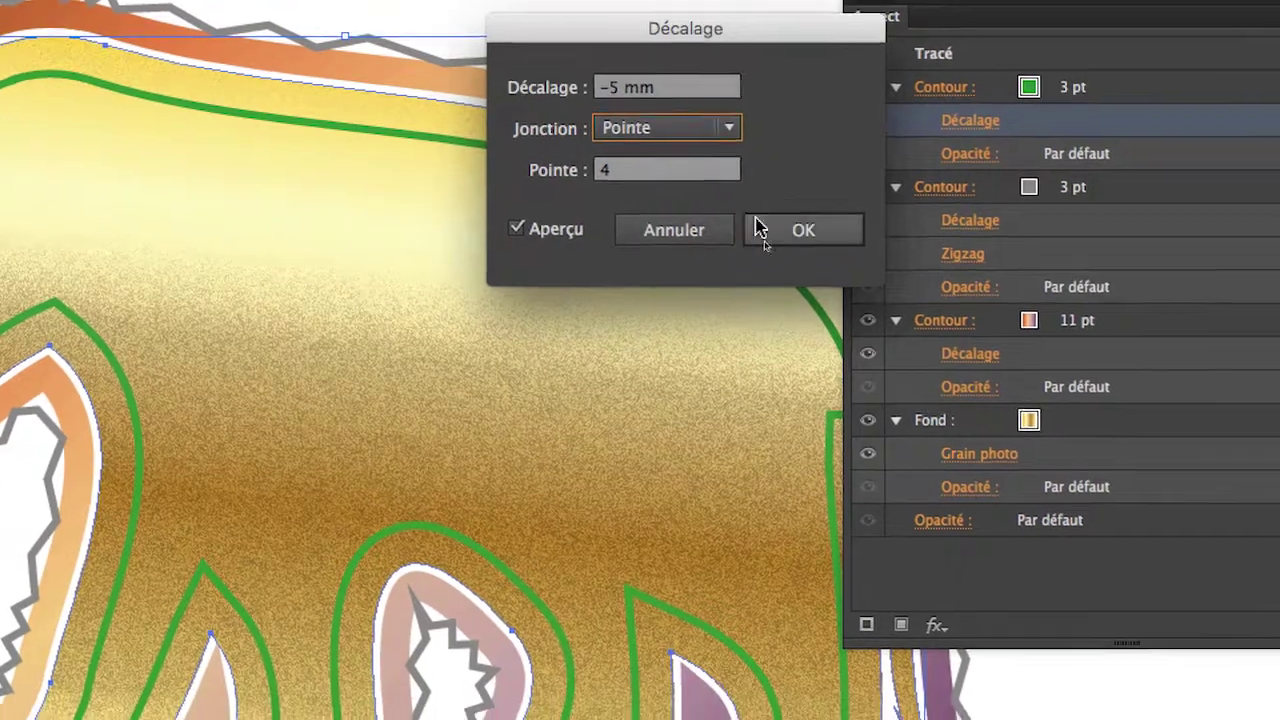
click(865, 315)
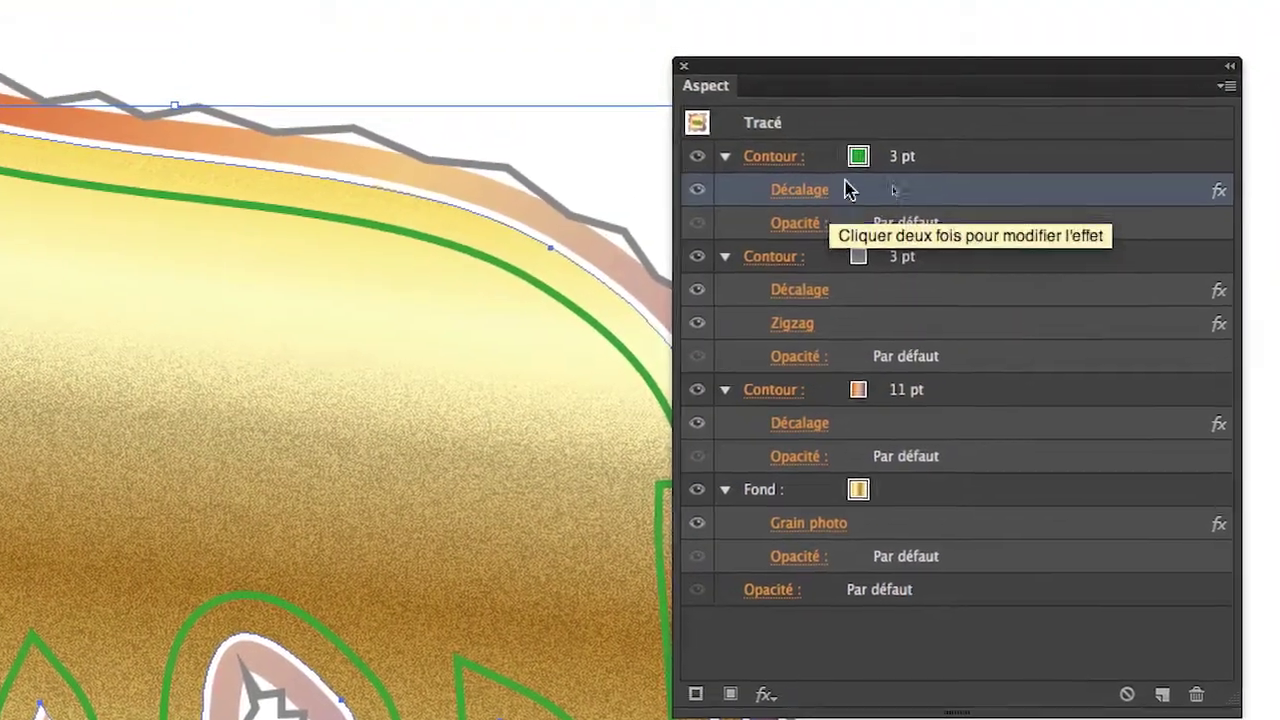
Target the top 3 pt stroke in the Aspect panel and check its colour choices.
click(895, 40)
click(900, 42)
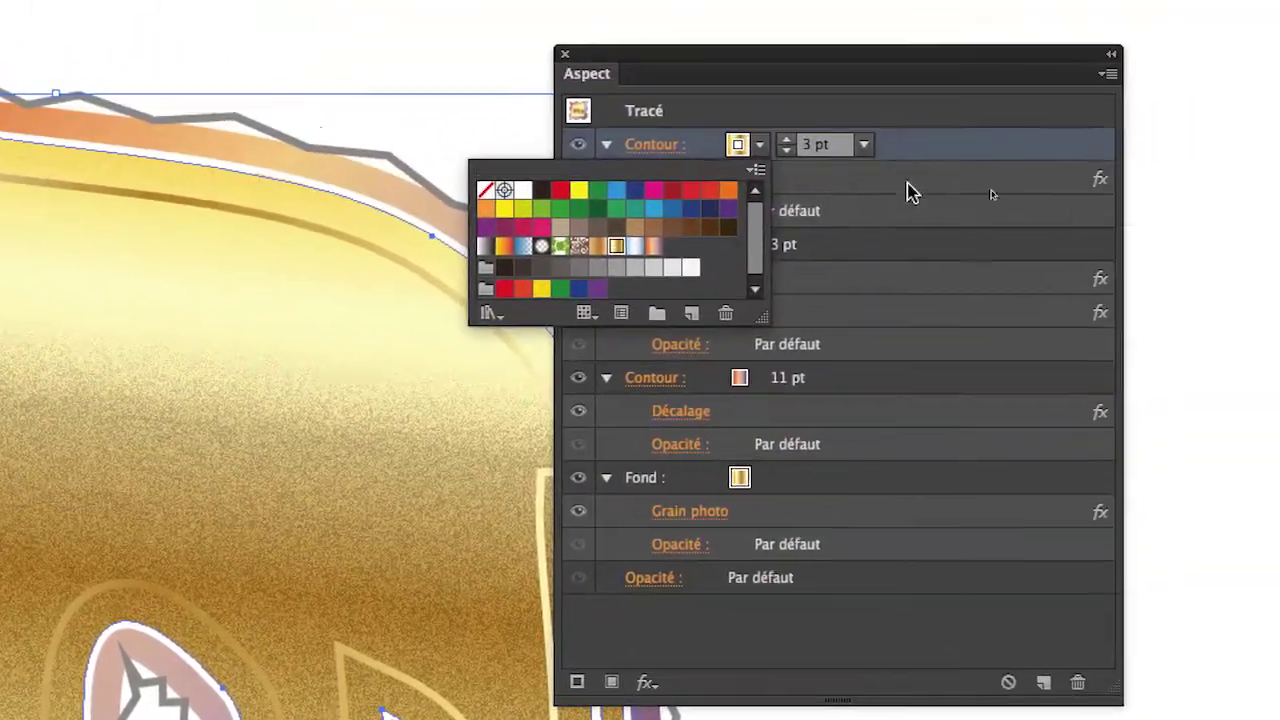
click(912, 192)
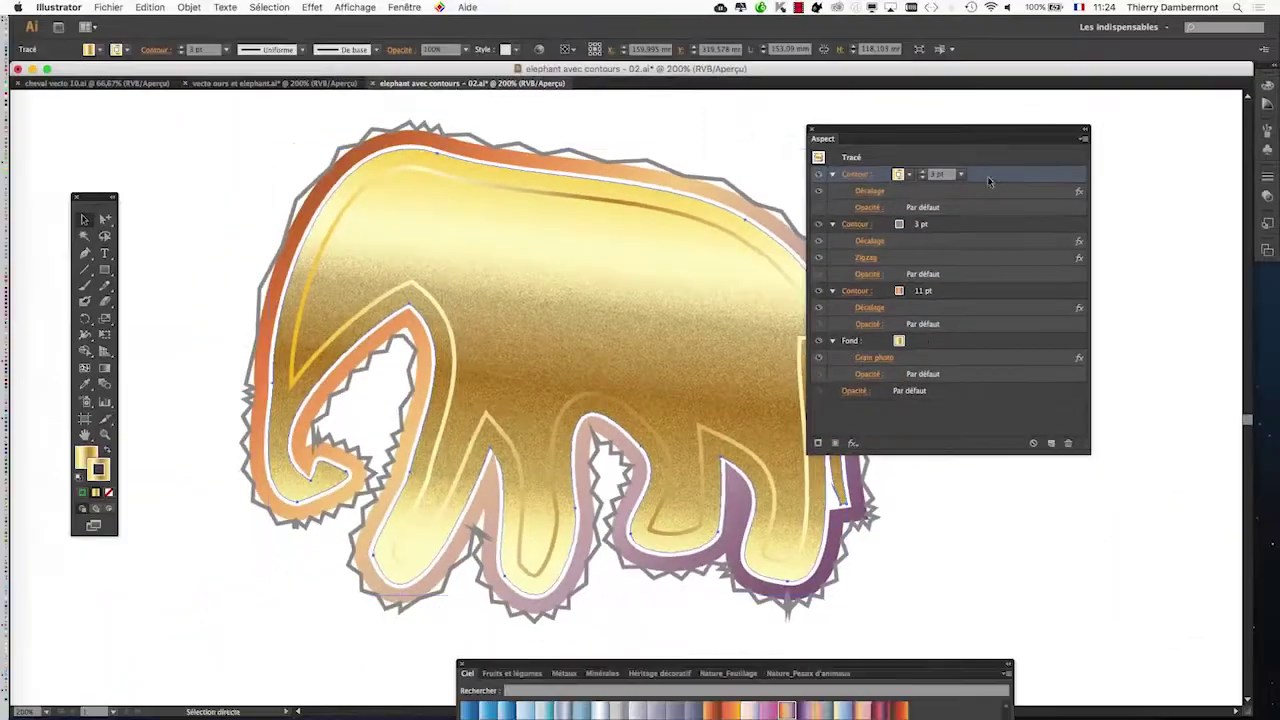
Open the Ombre portée effect for the thin gold stroke and move its dialog off the elephant.
click(313, 7)
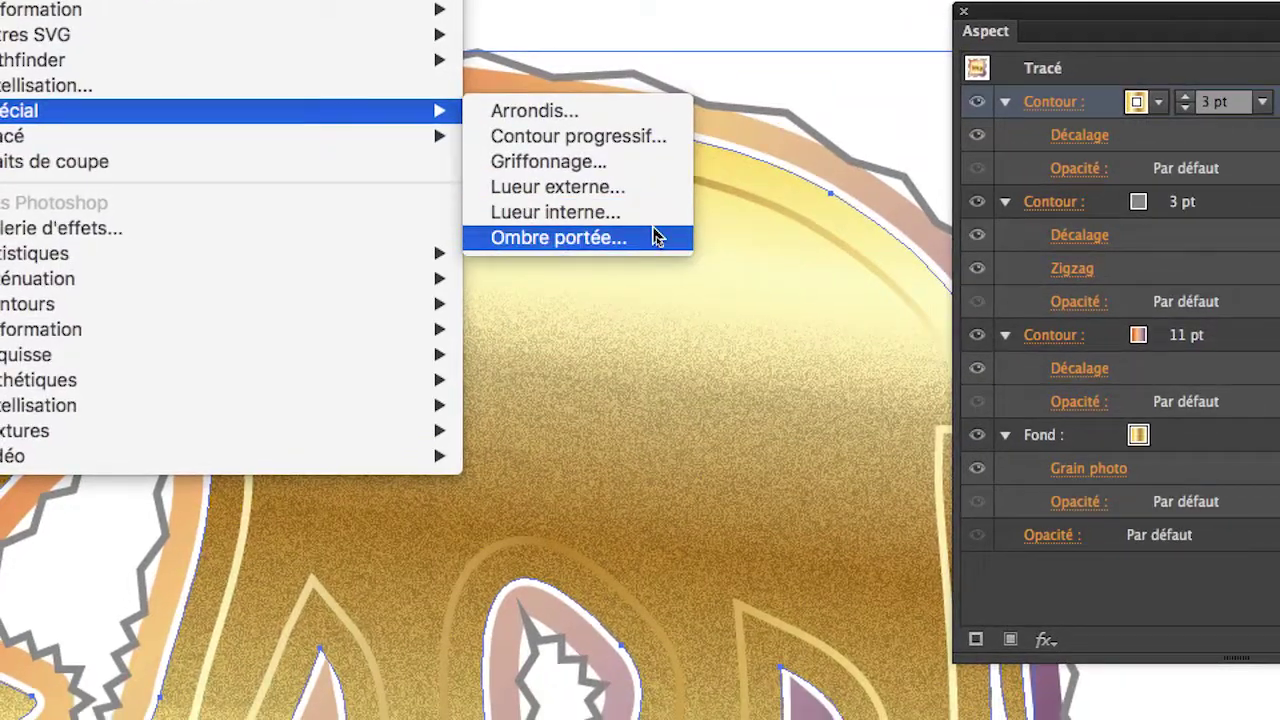
click(652, 237)
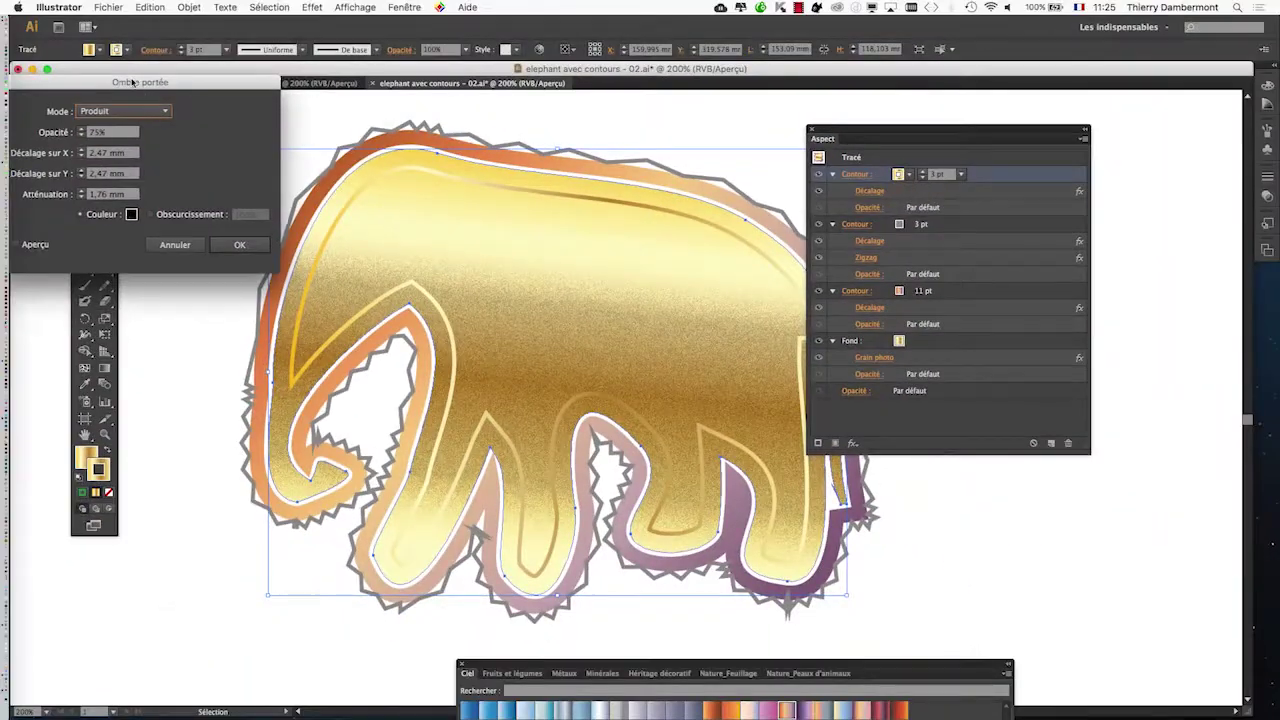
drag(131, 82, 765, 113)
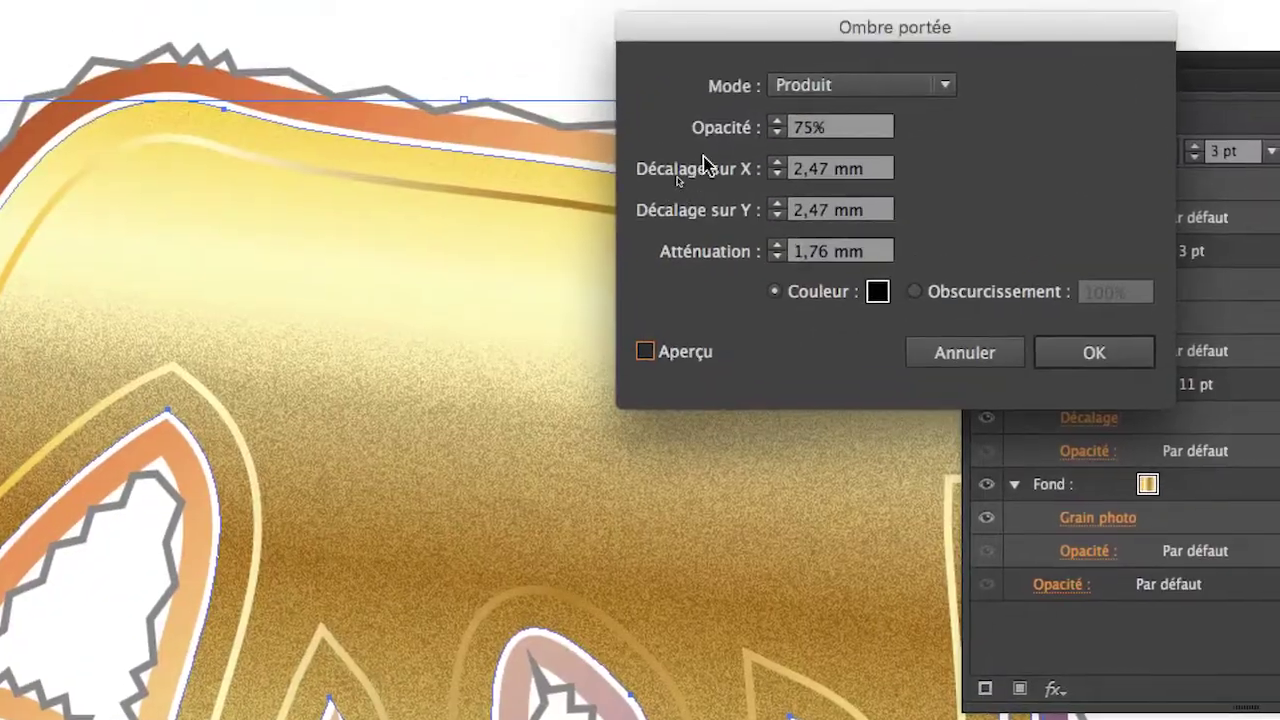
With preview on, set the shadow's X and Y offsets to 0,7 mm and its blur to 0,5 mm.
click(704, 230)
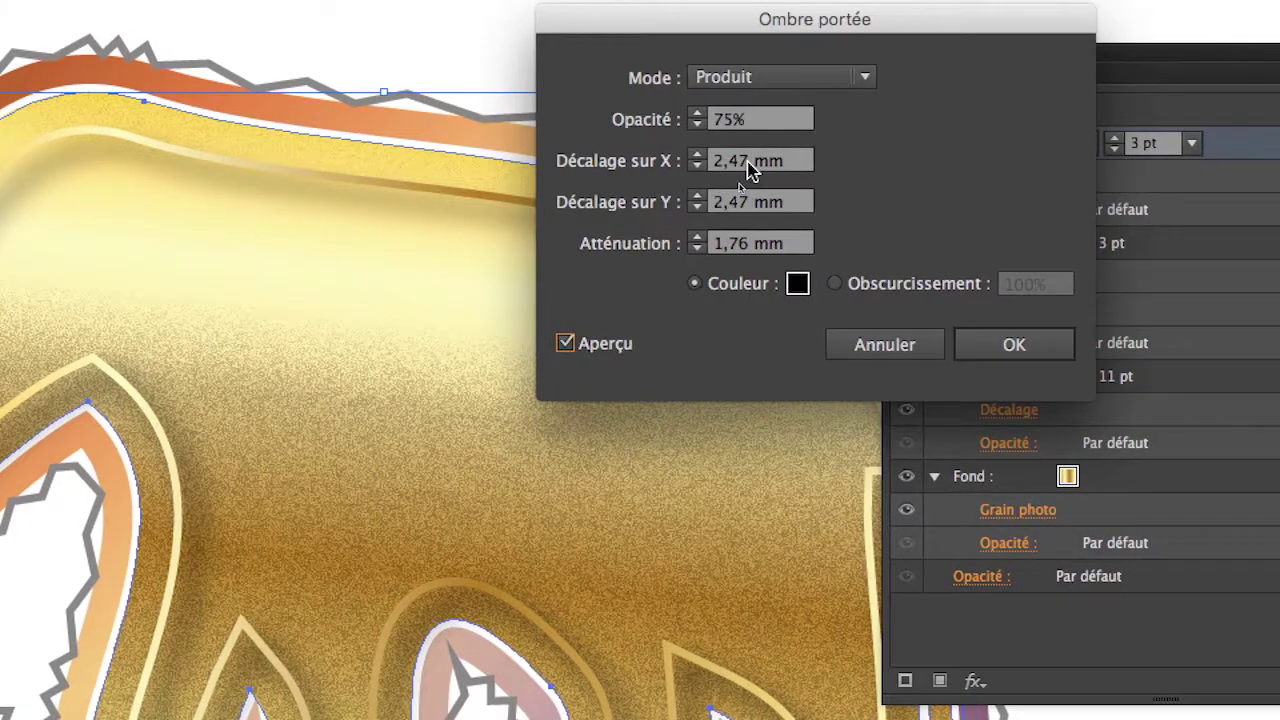
double_click(752, 170)
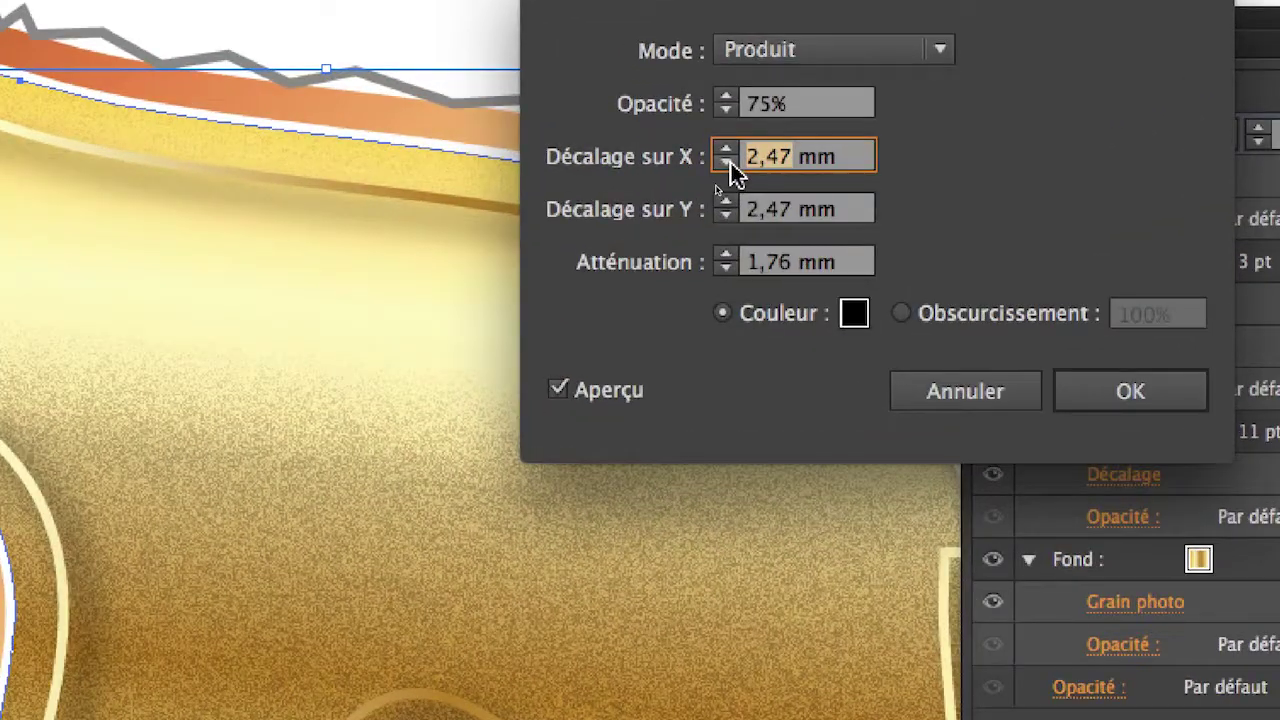
text(0,5)
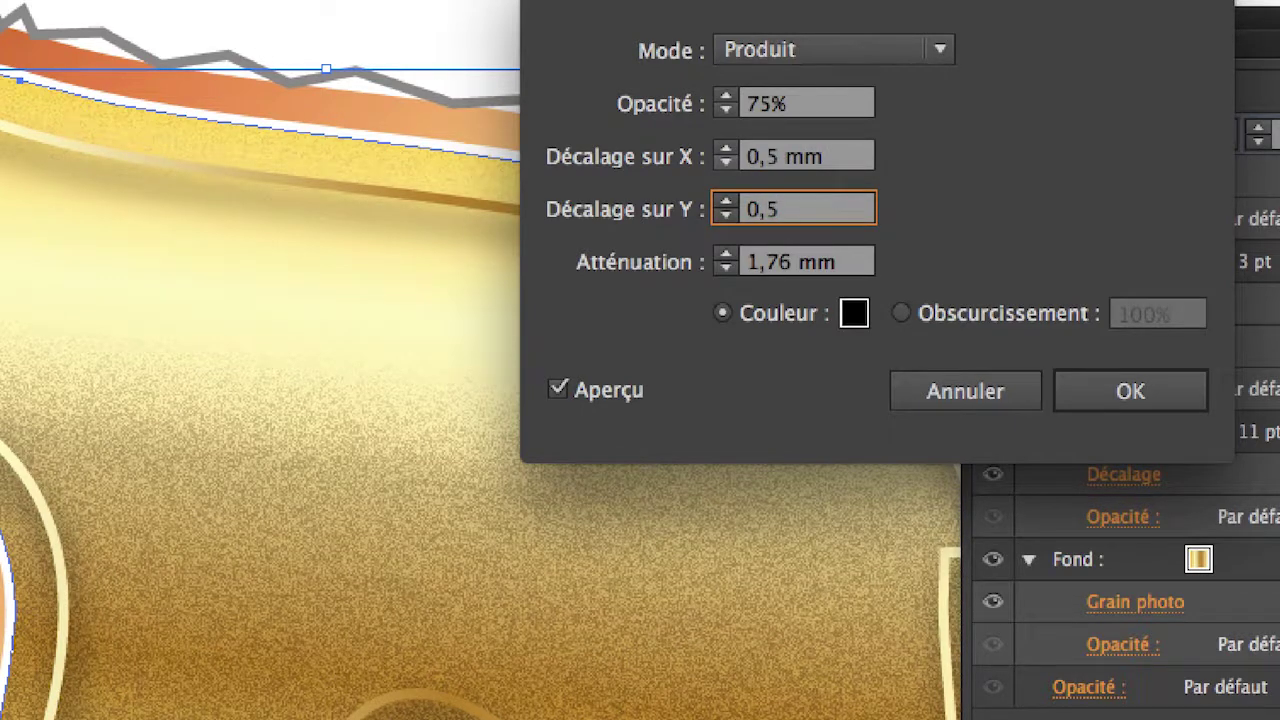
text(0,5)
key(Tab)
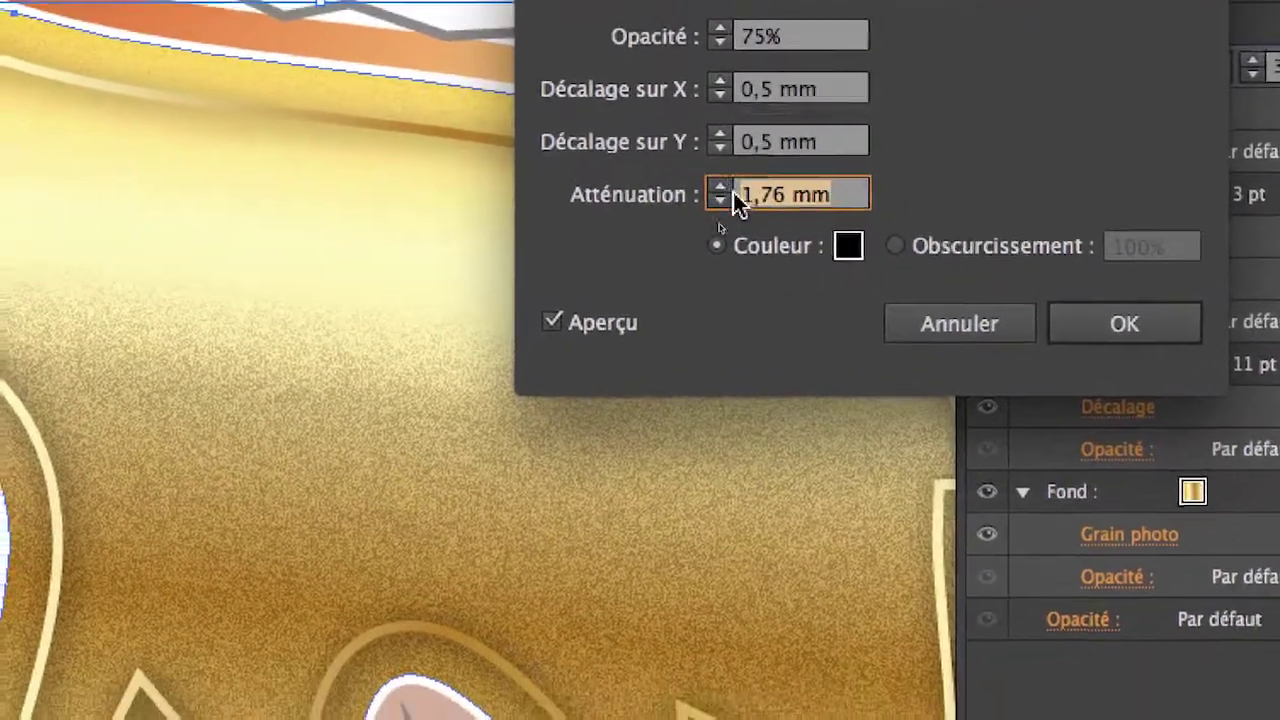
key(Tab)
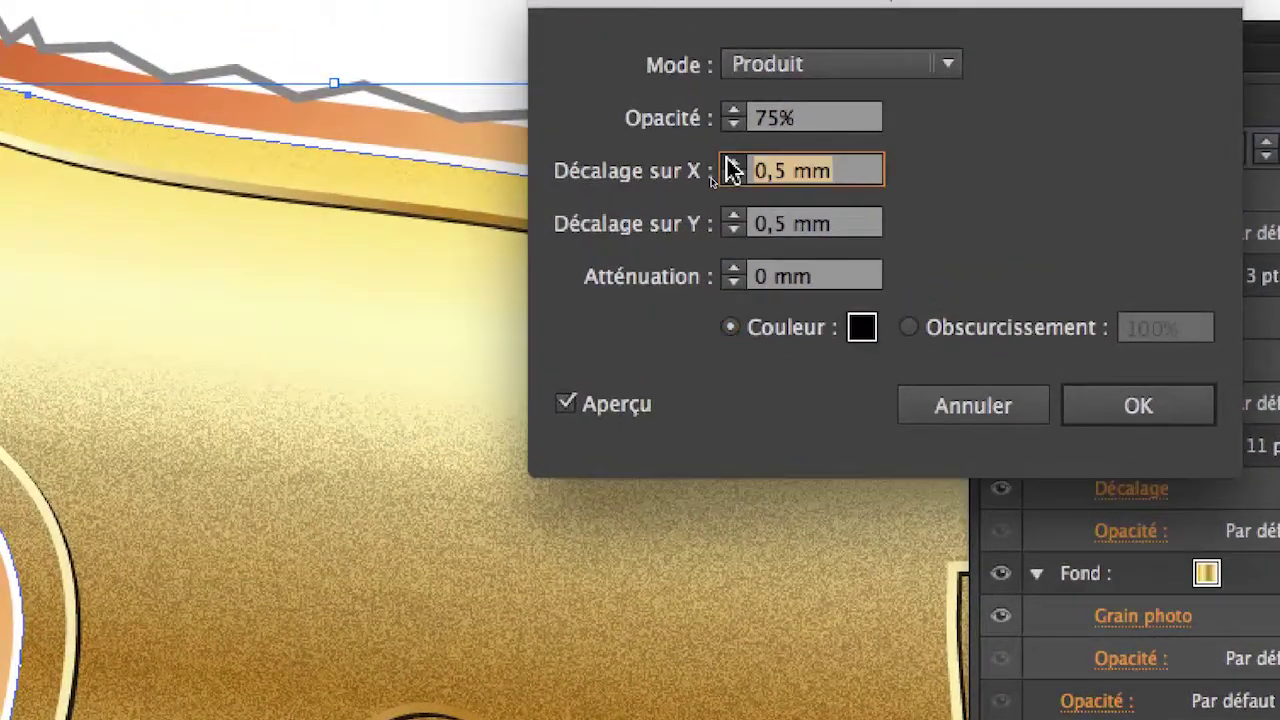
text(1 mm)
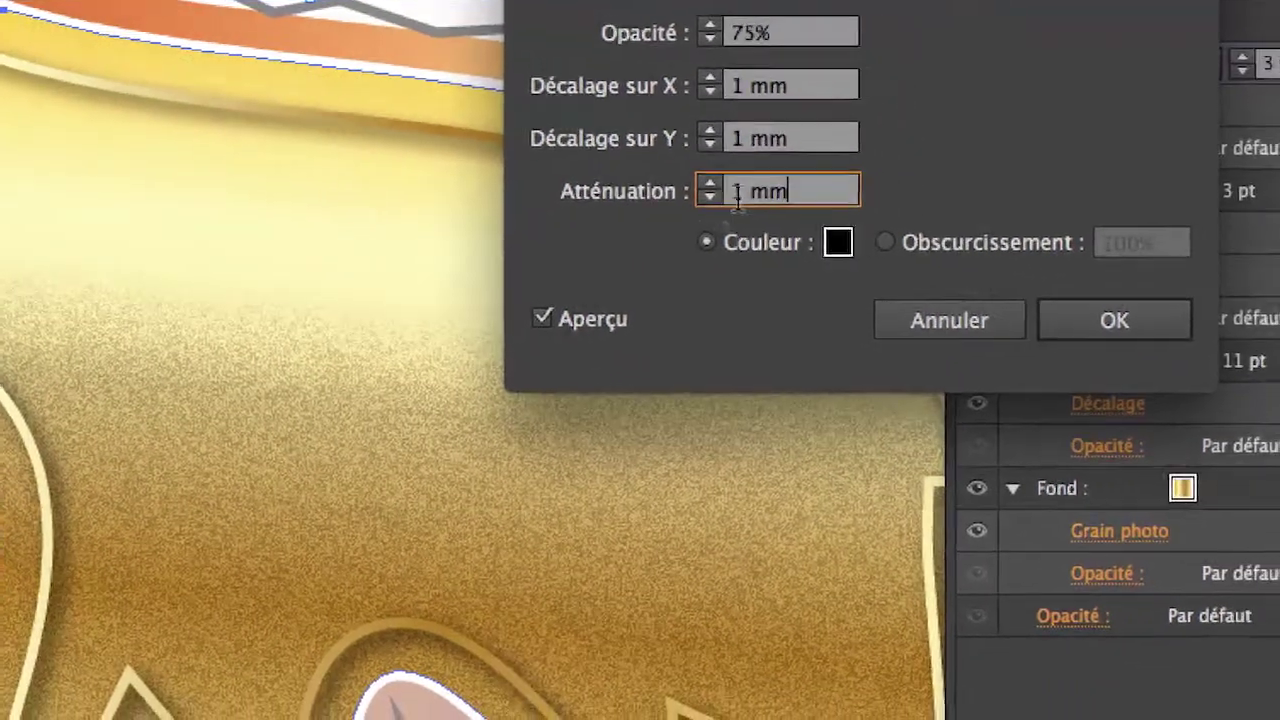
drag(737, 197, 723, 194)
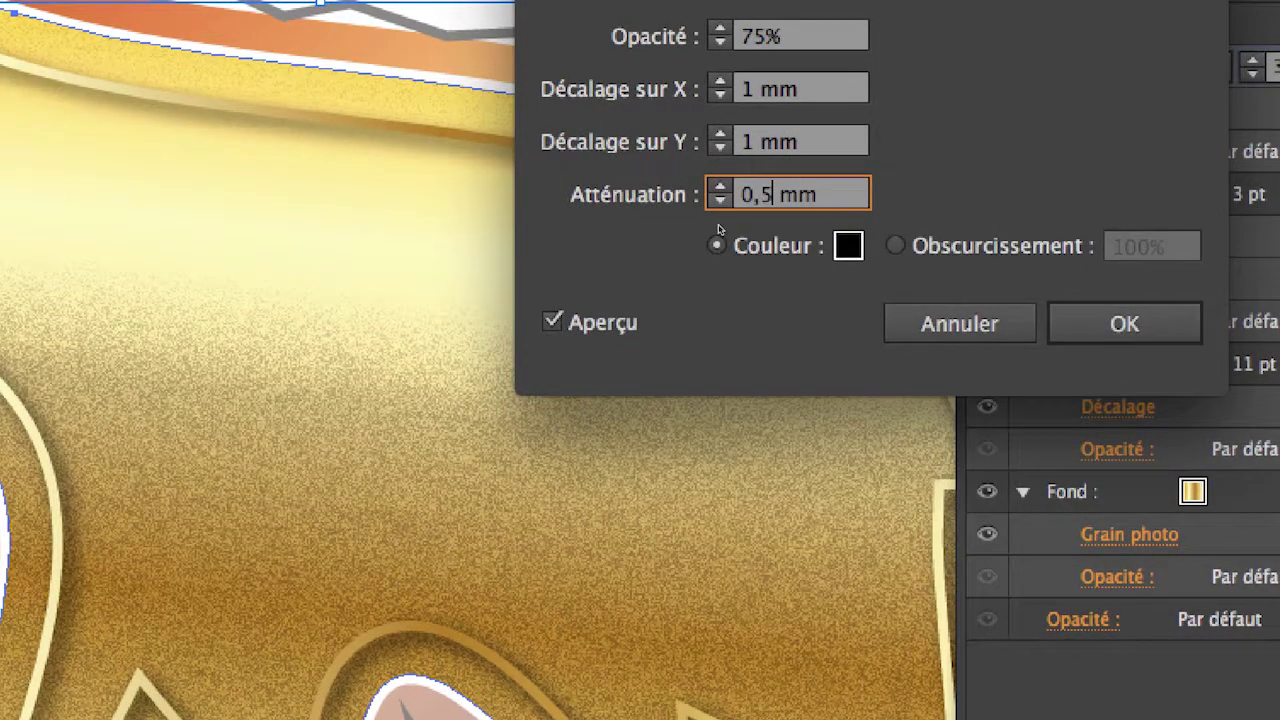
key(Tab)
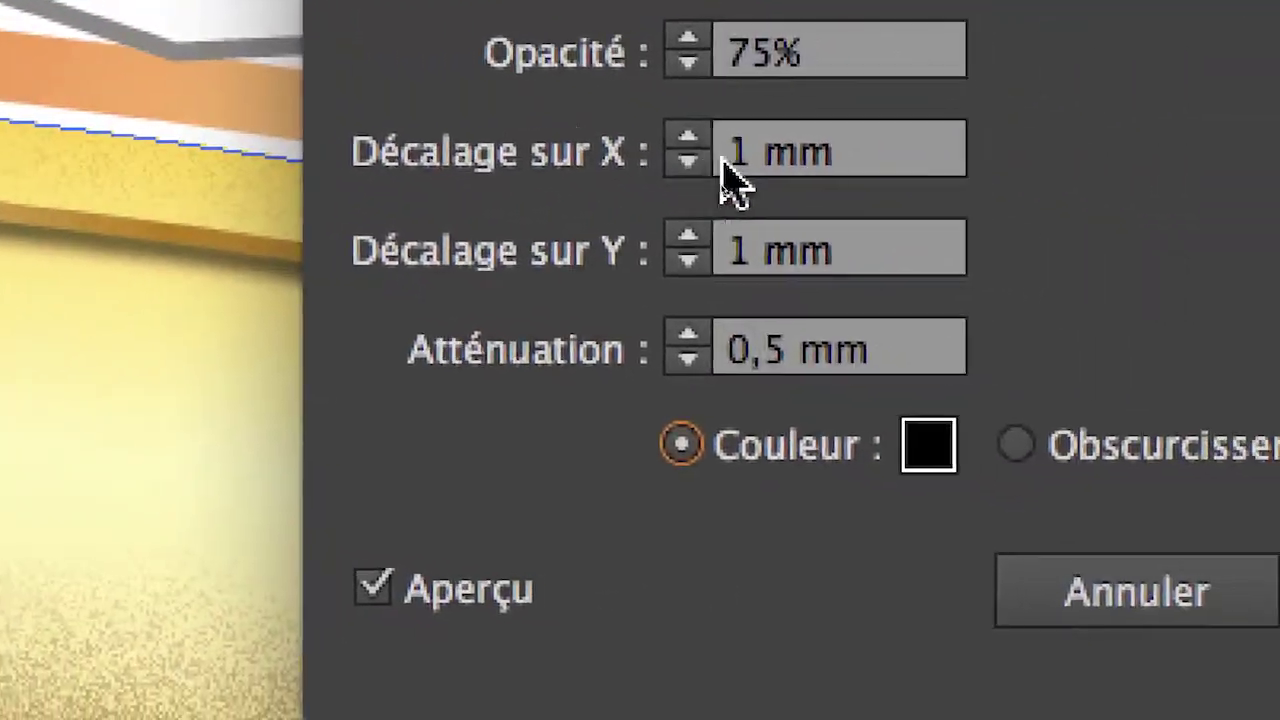
double_click(724, 162)
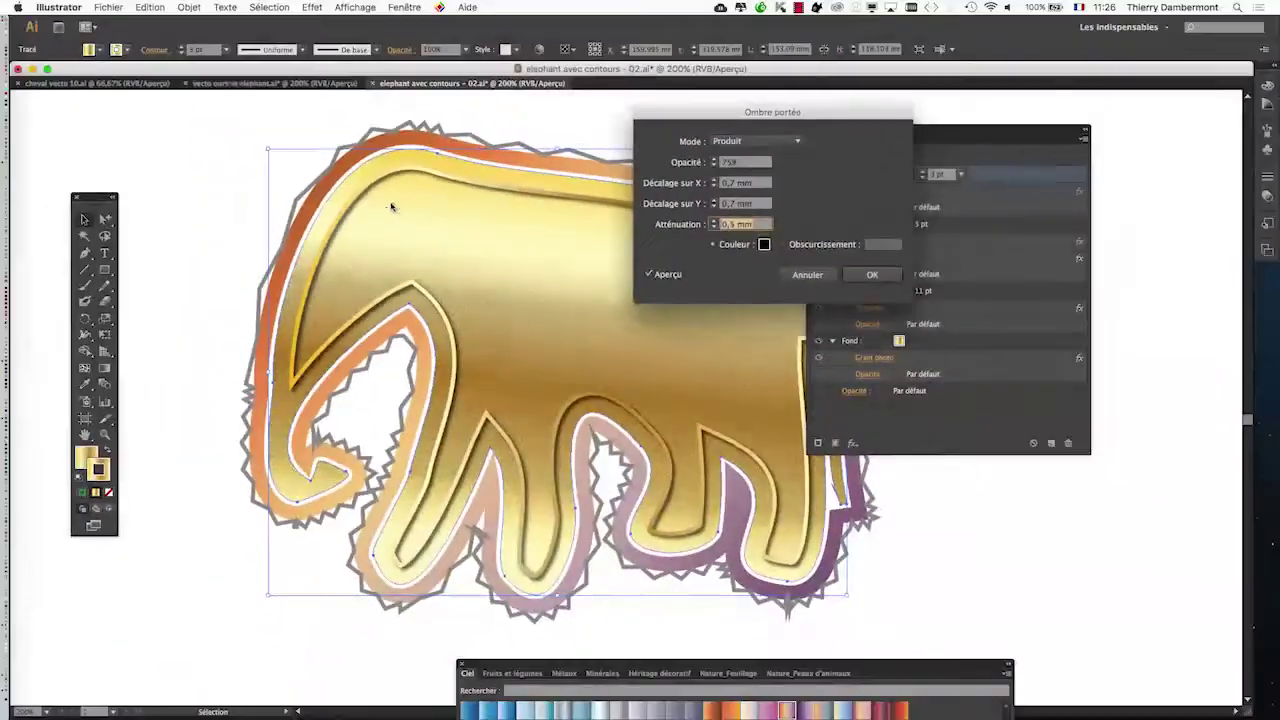
Apply the drop shadow, then change the gold stroke's Décalage to -2 mm.
click(869, 276)
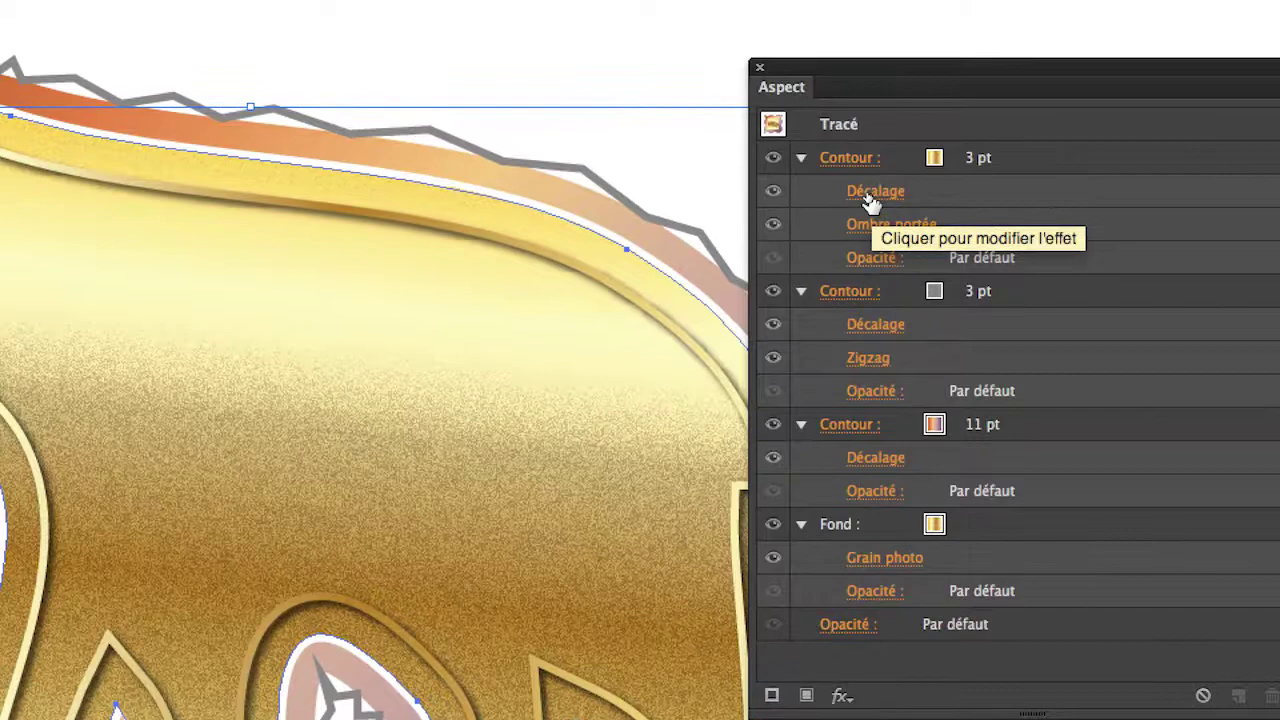
click(873, 194)
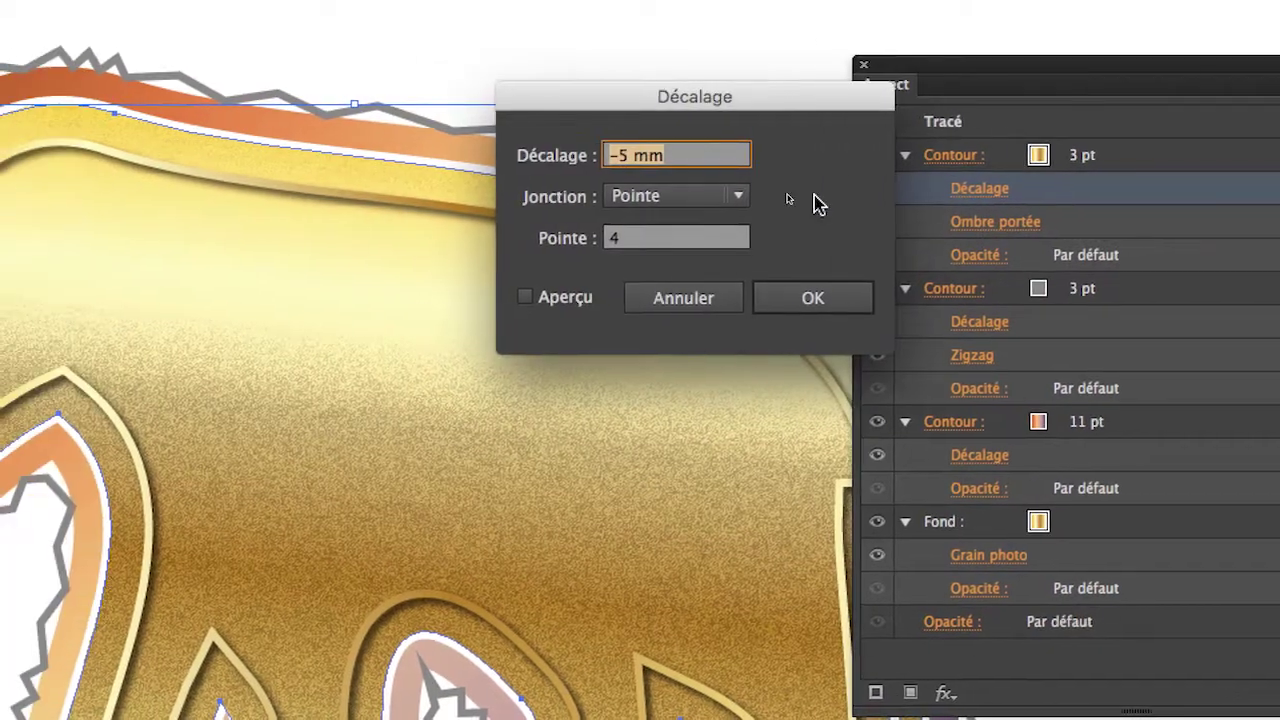
text(-2)
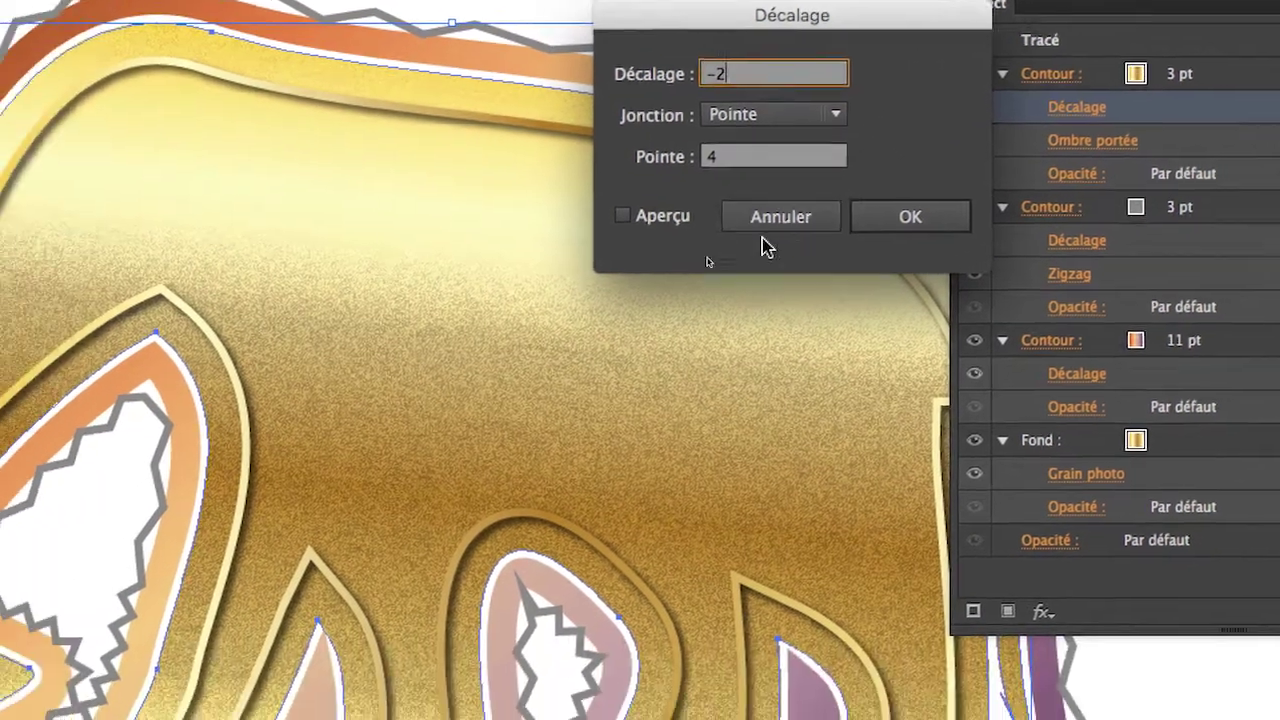
click(585, 307)
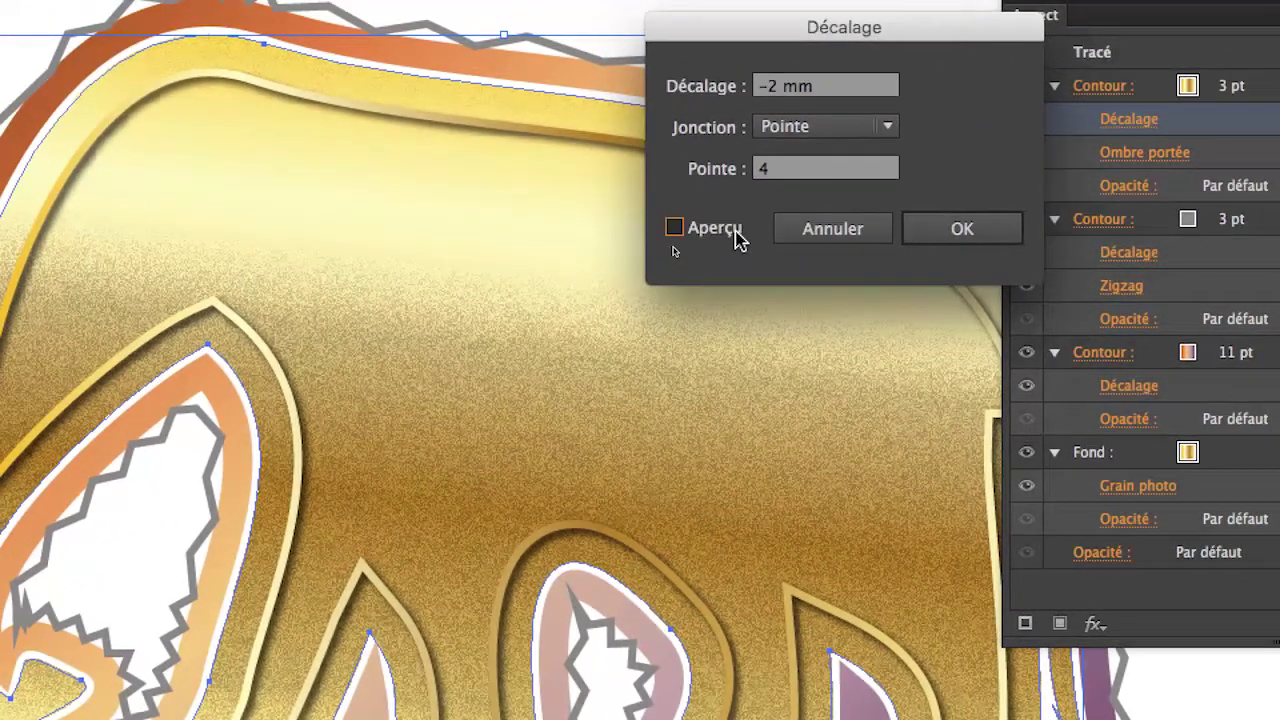
click(738, 238)
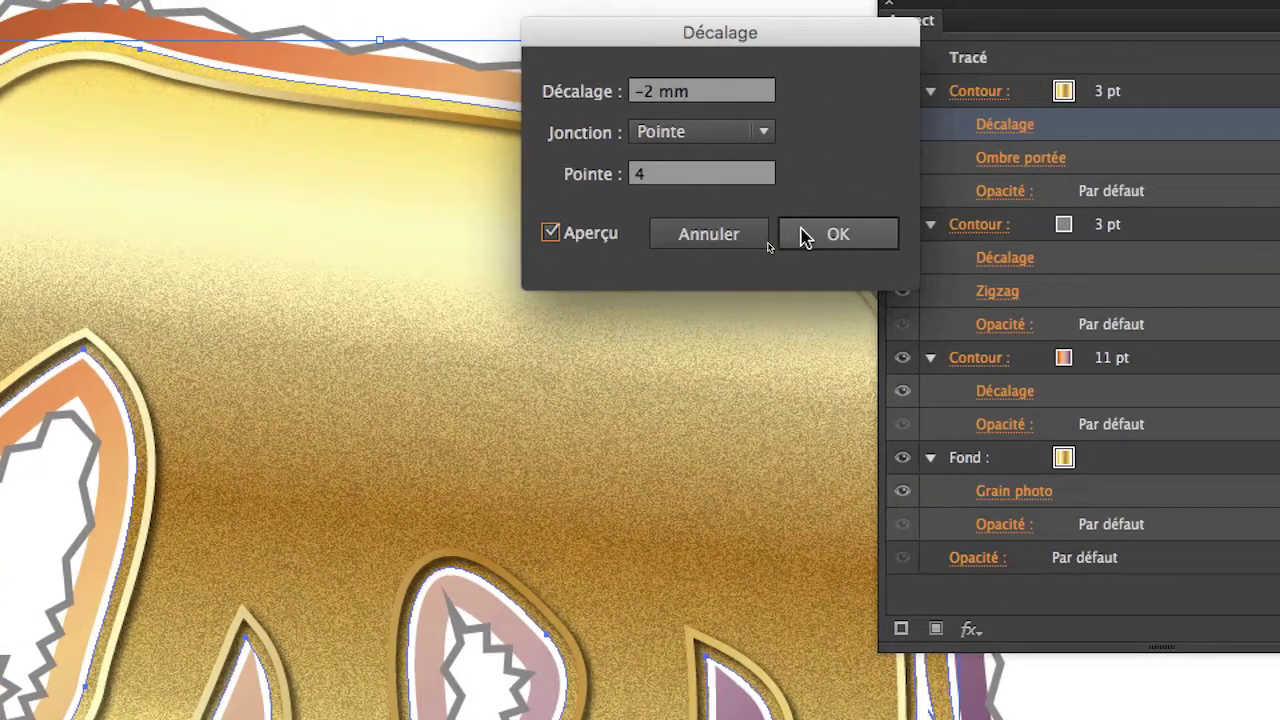
click(932, 229)
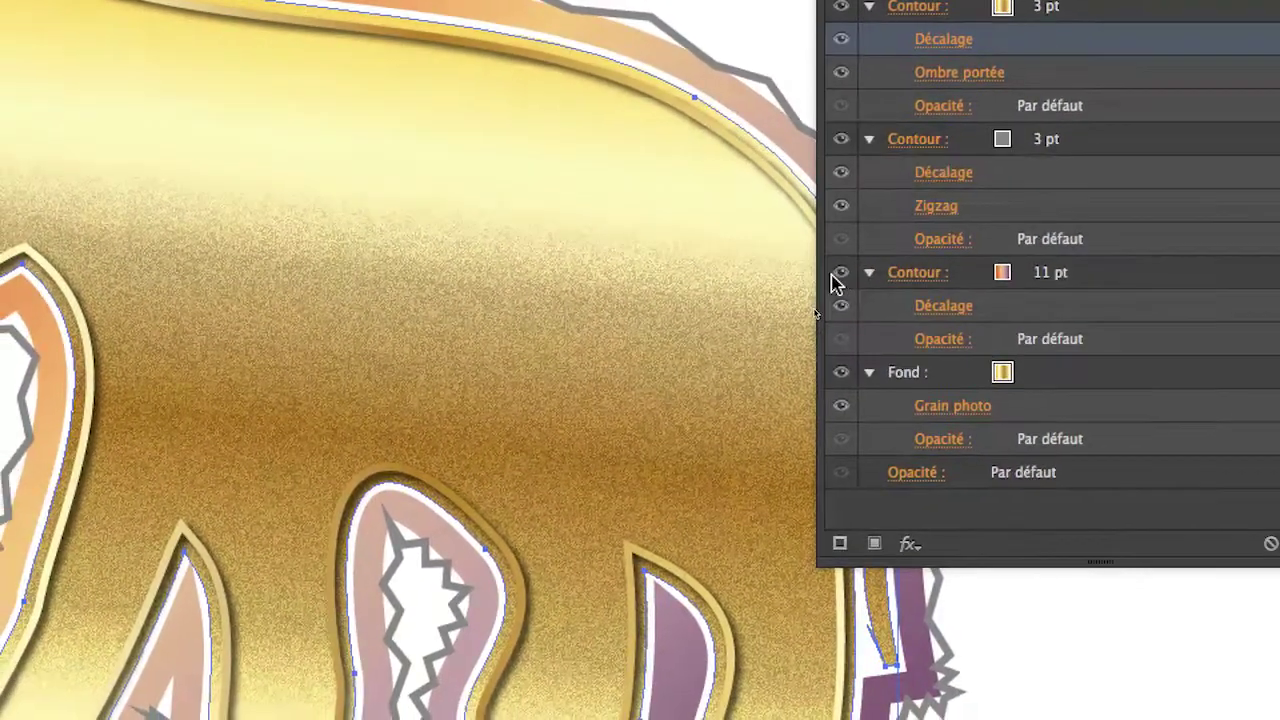
Hide the 11 pt orange-to-purple Contour and shift the Aspect panel right to show the elephant.
click(837, 276)
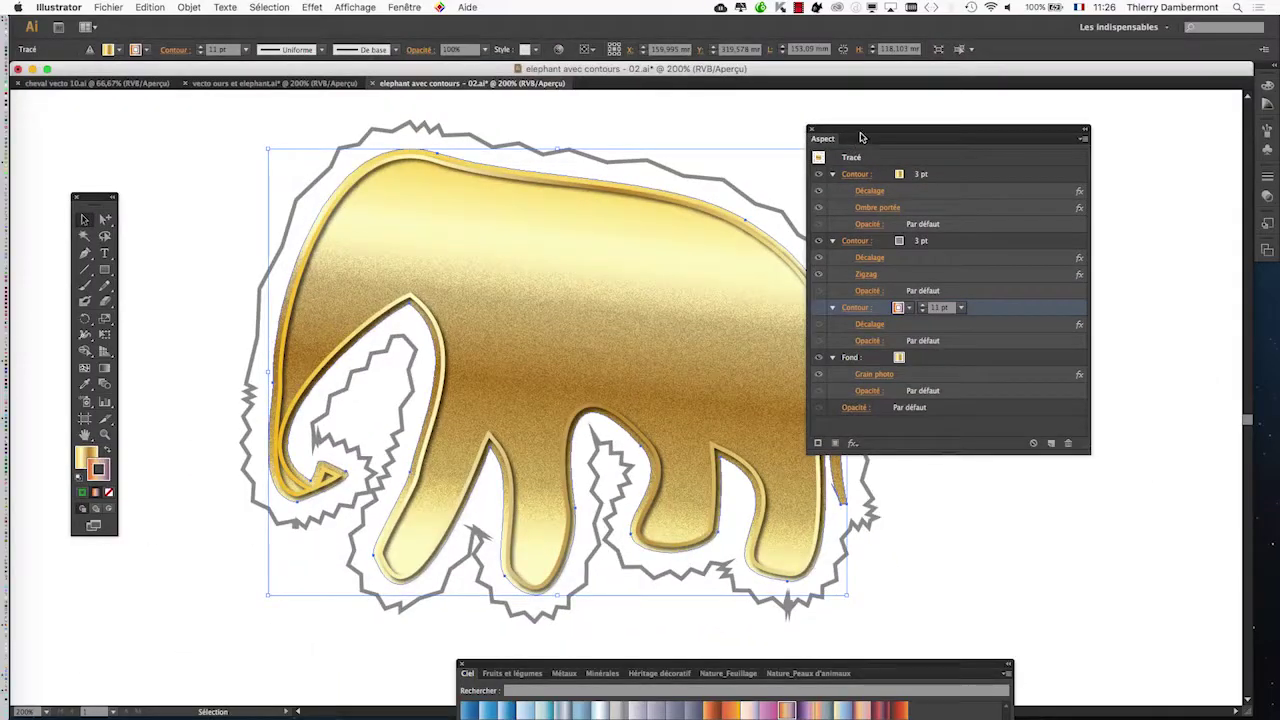
drag(919, 131, 1023, 135)
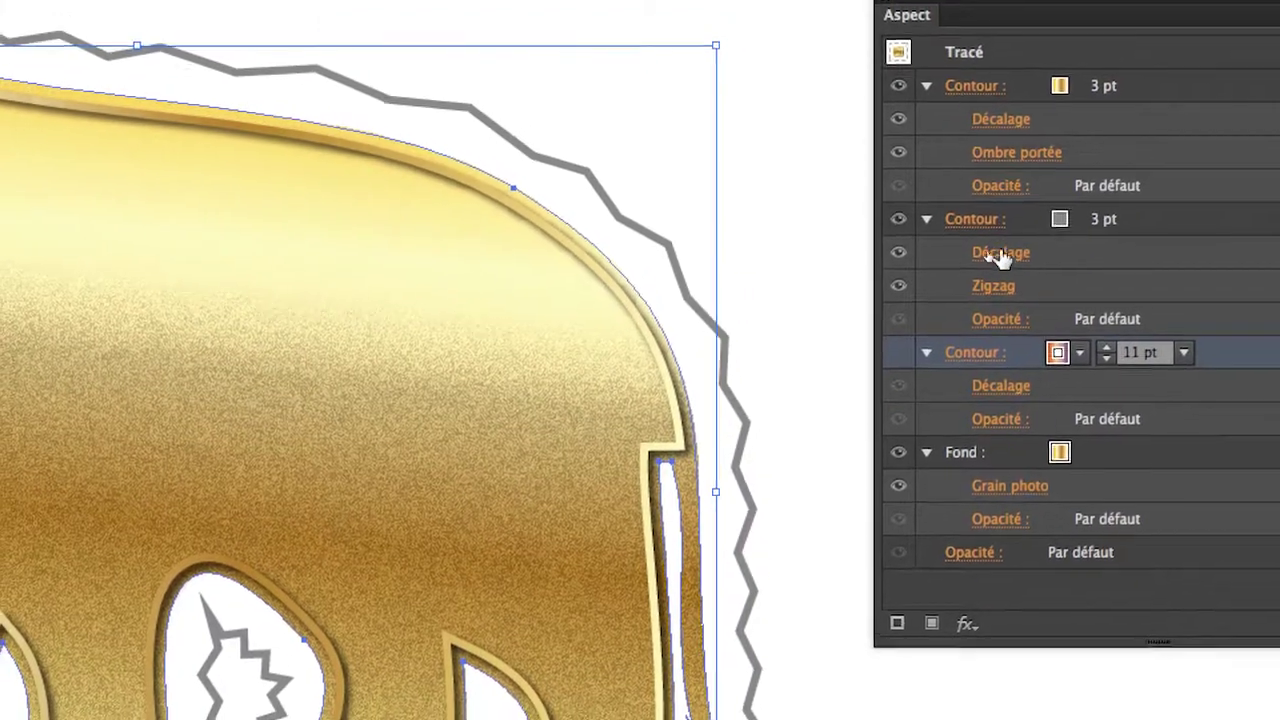
Change the grey zigzag Contour's Décalage from 6 mm to 3 mm.
double_click(1000, 258)
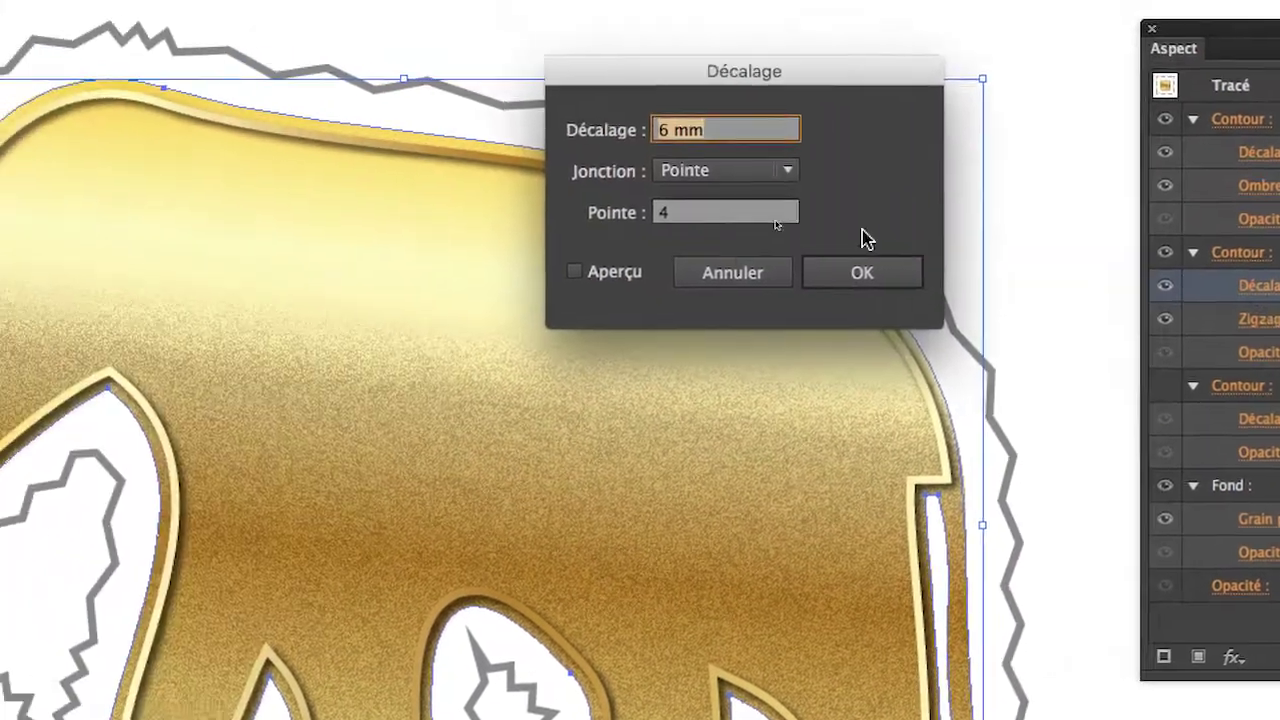
text(3)
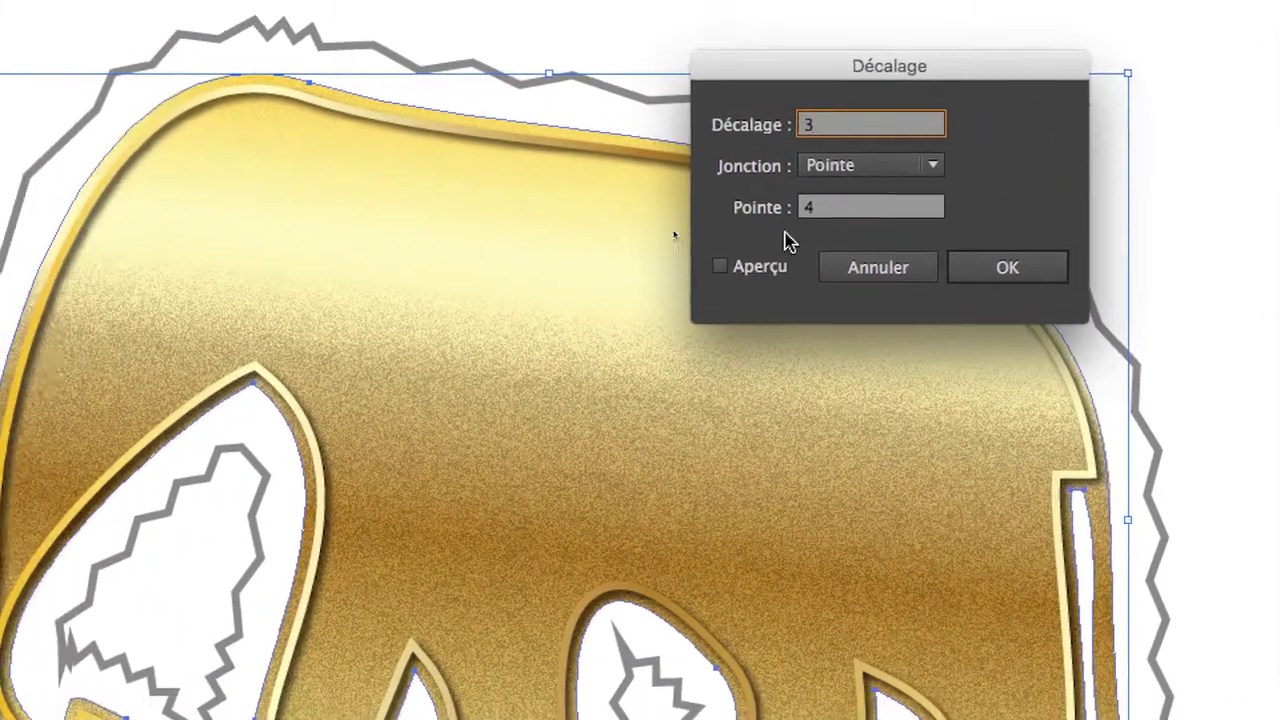
click(664, 299)
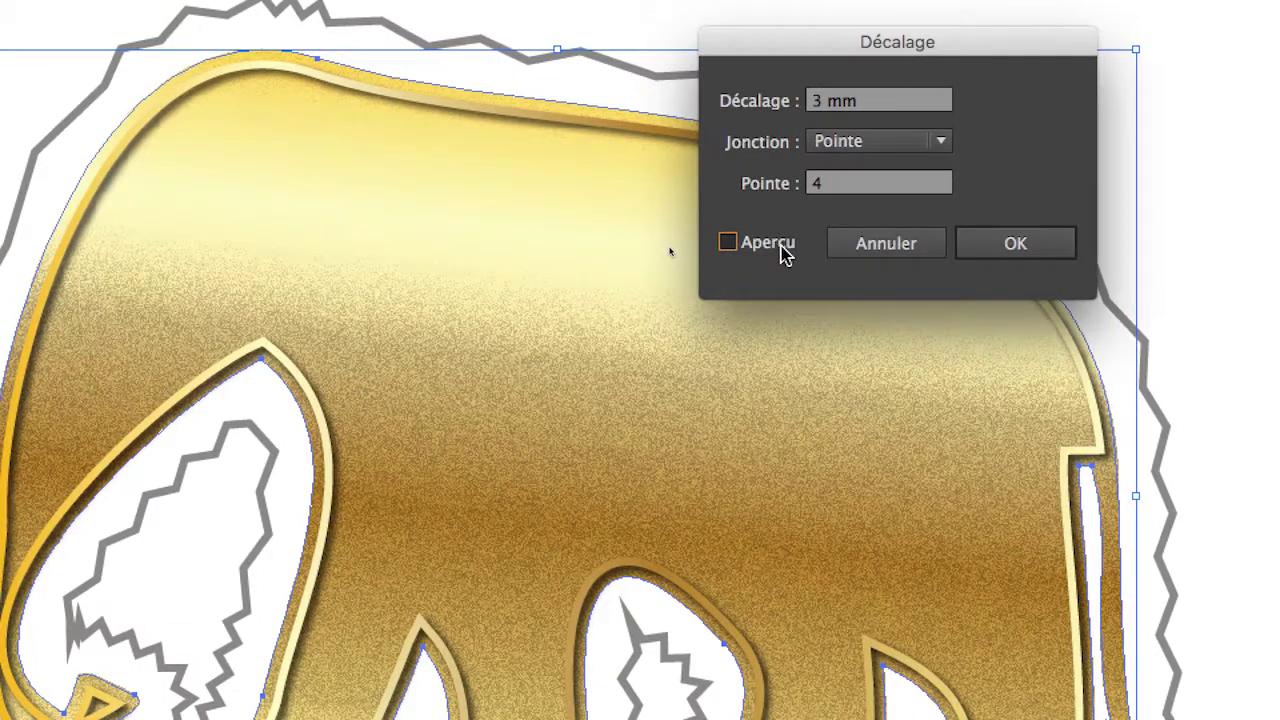
click(785, 255)
click(1015, 247)
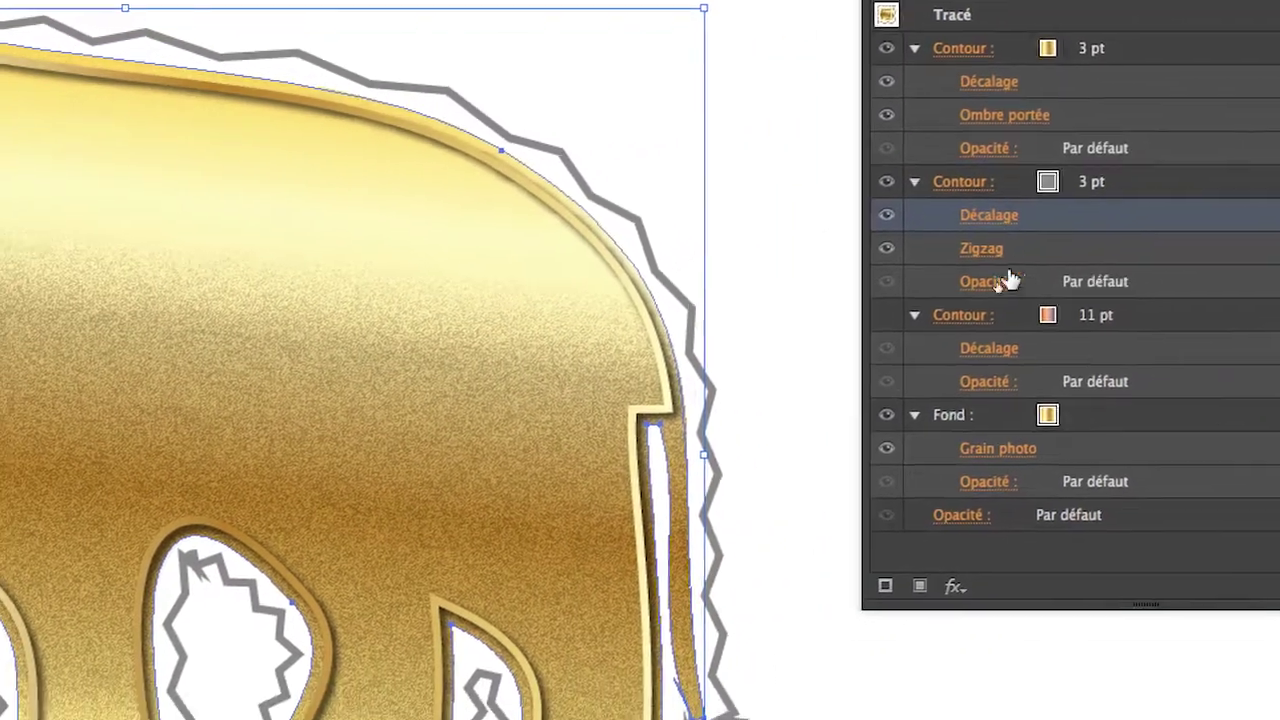
Set the grey zigzag Contour's opacity to 30%.
click(1030, 322)
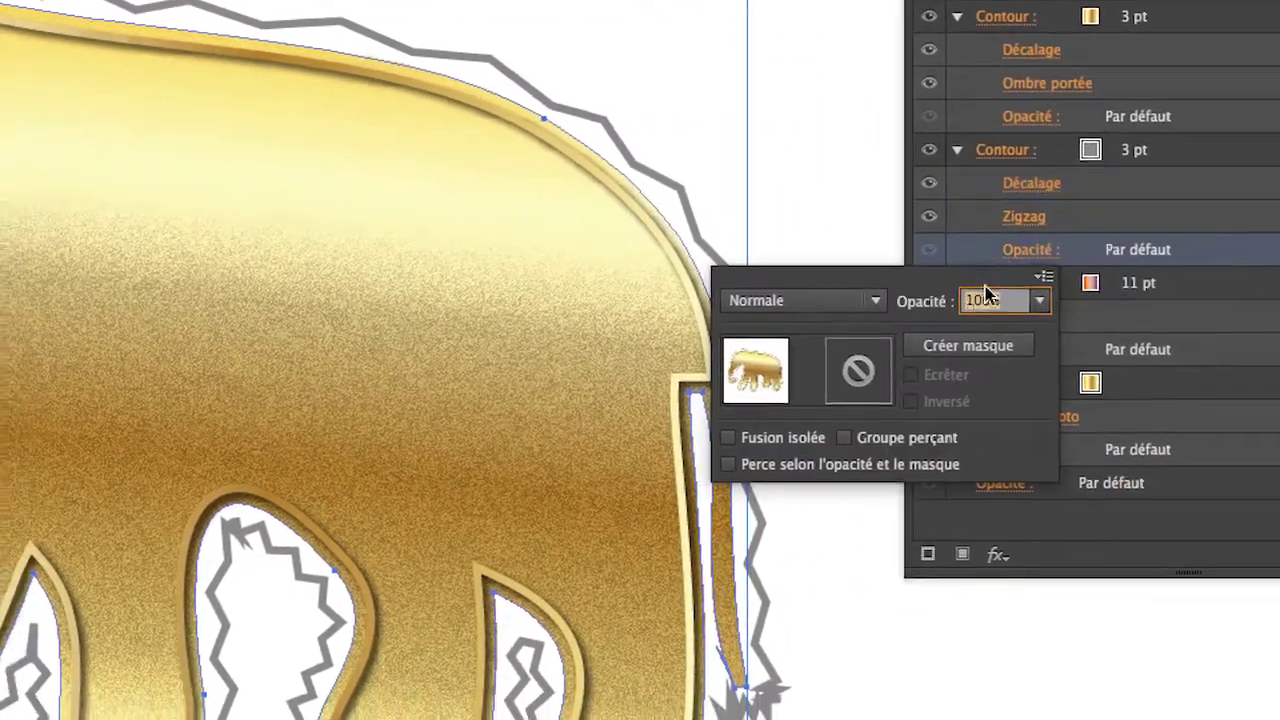
click(1040, 300)
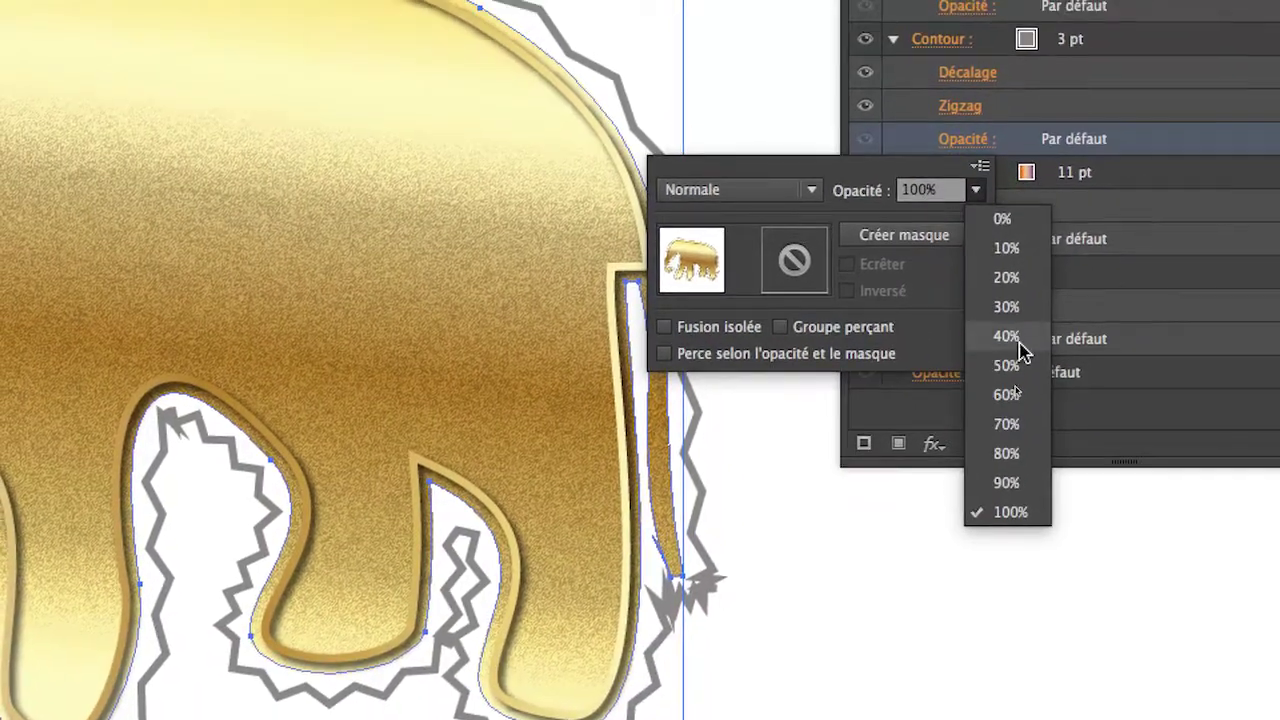
click(1018, 340)
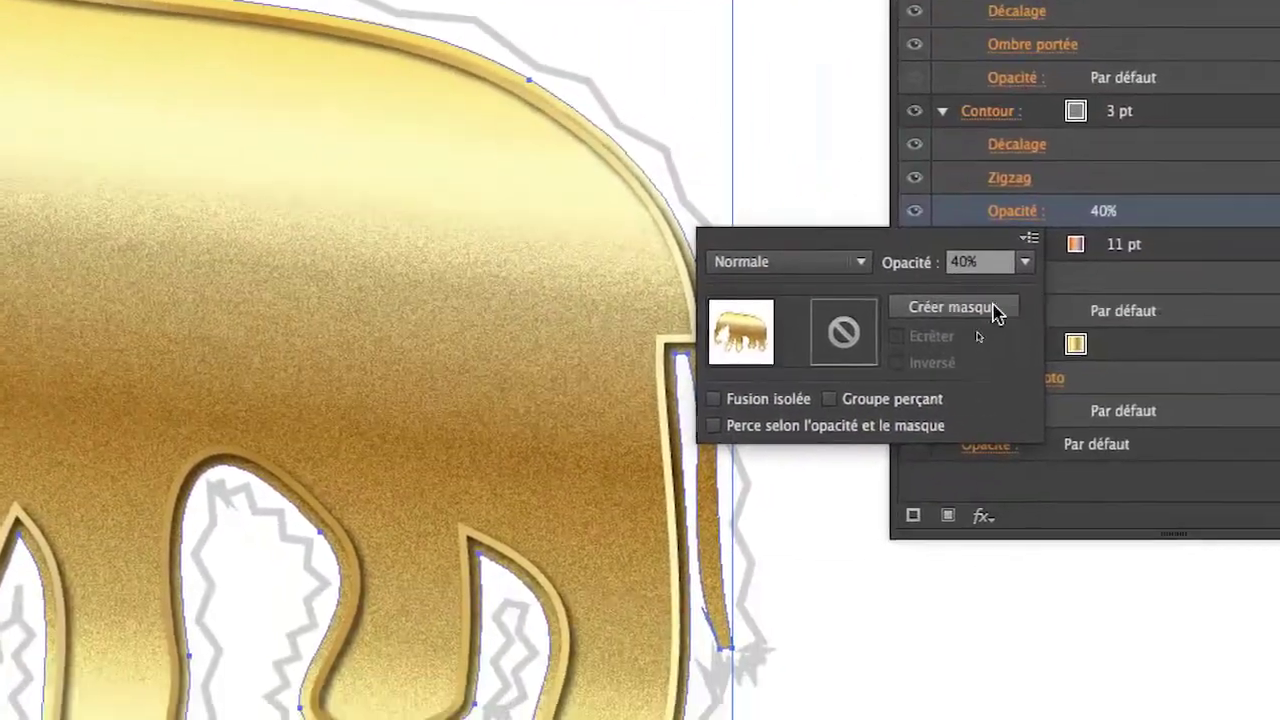
click(1025, 263)
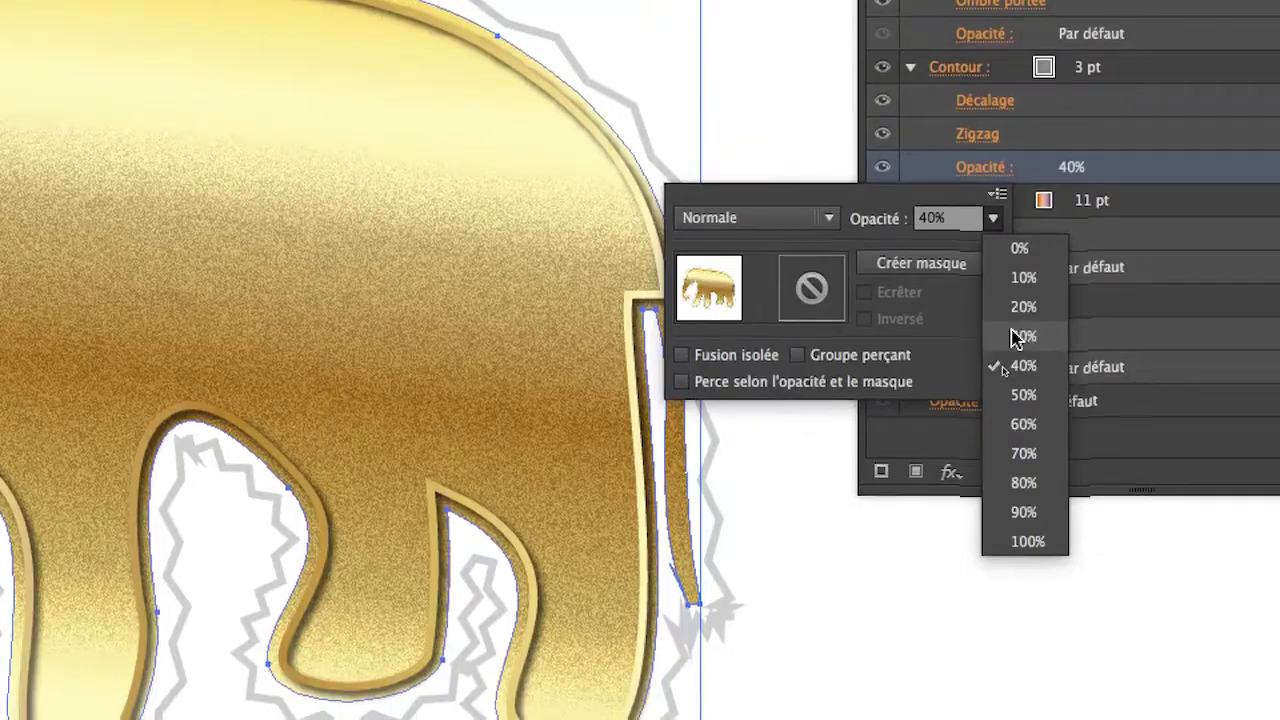
click(1015, 338)
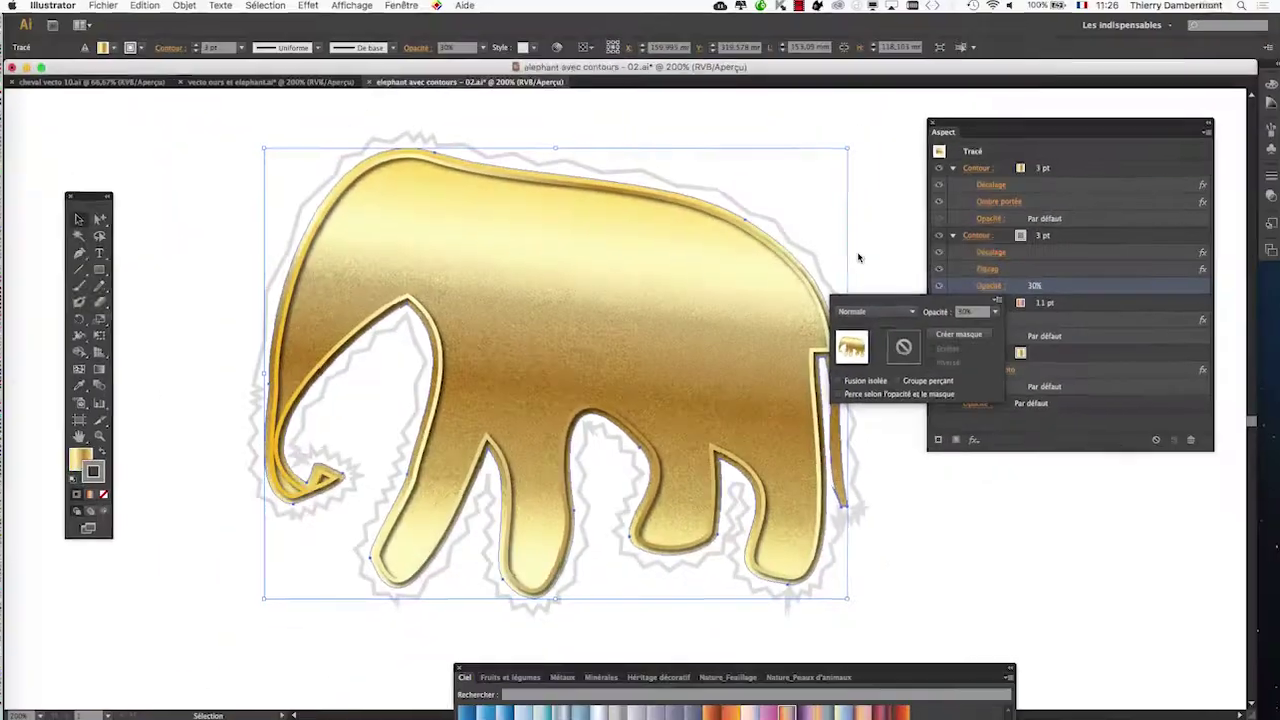
Save as 'elephant avec contours - 03.ai' with default Illustrator options, then deselect the elephant.
key(Escape)
click(108, 7)
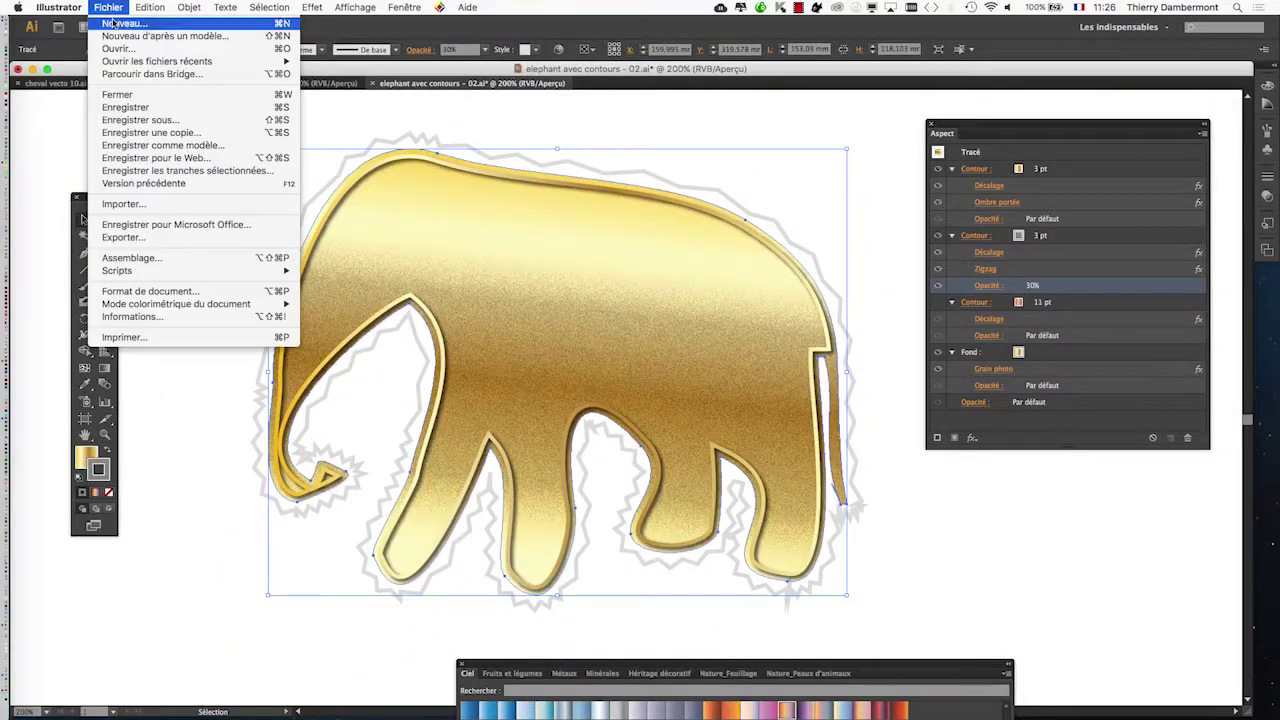
click(152, 118)
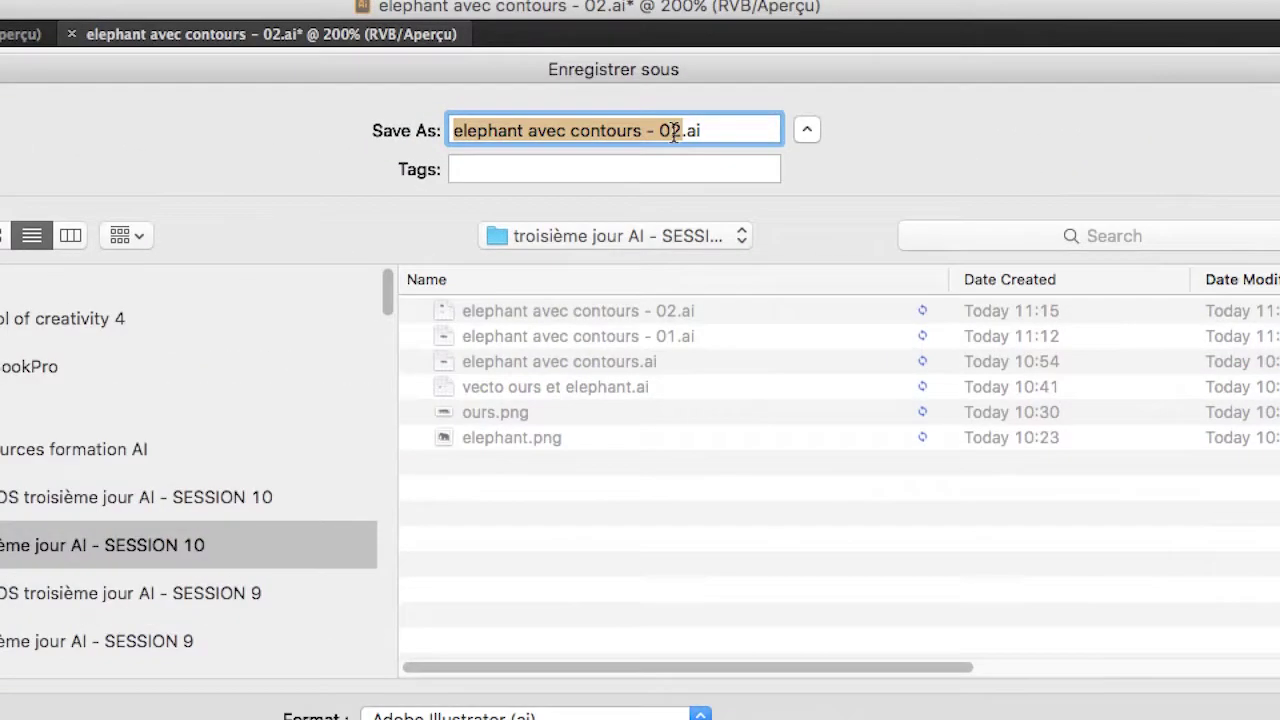
click(675, 131)
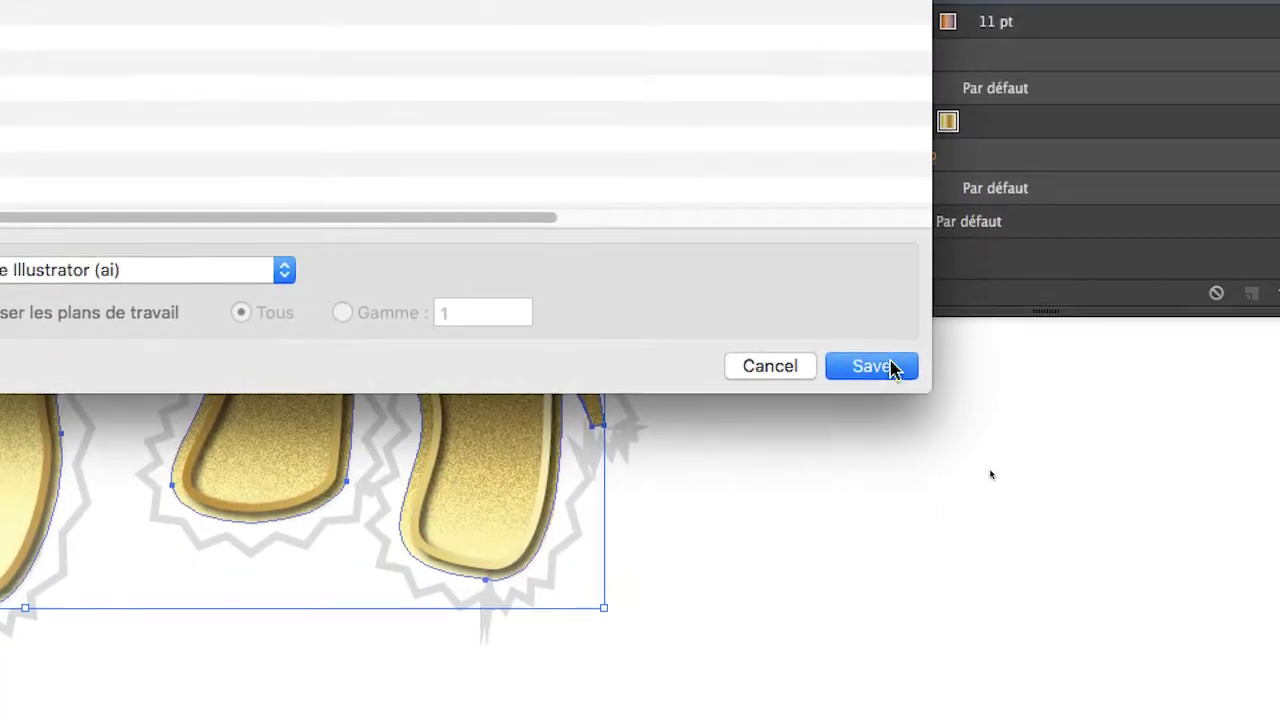
click(893, 369)
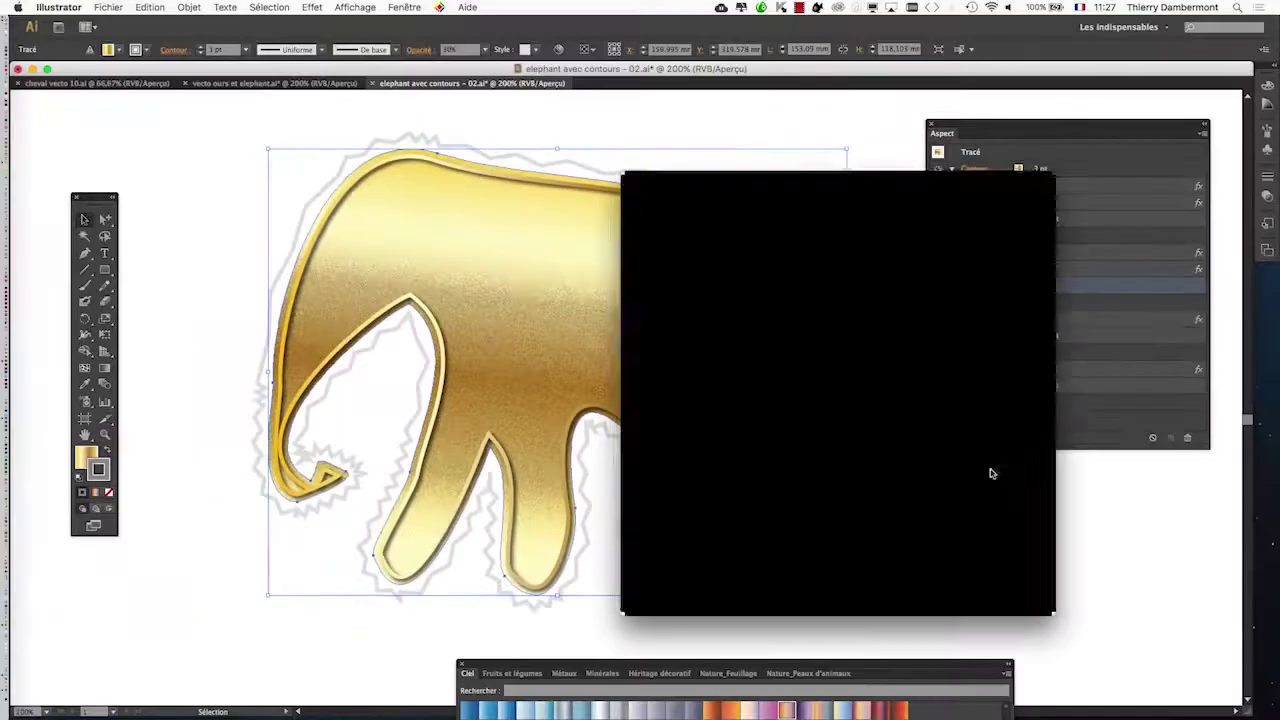
key(Return)
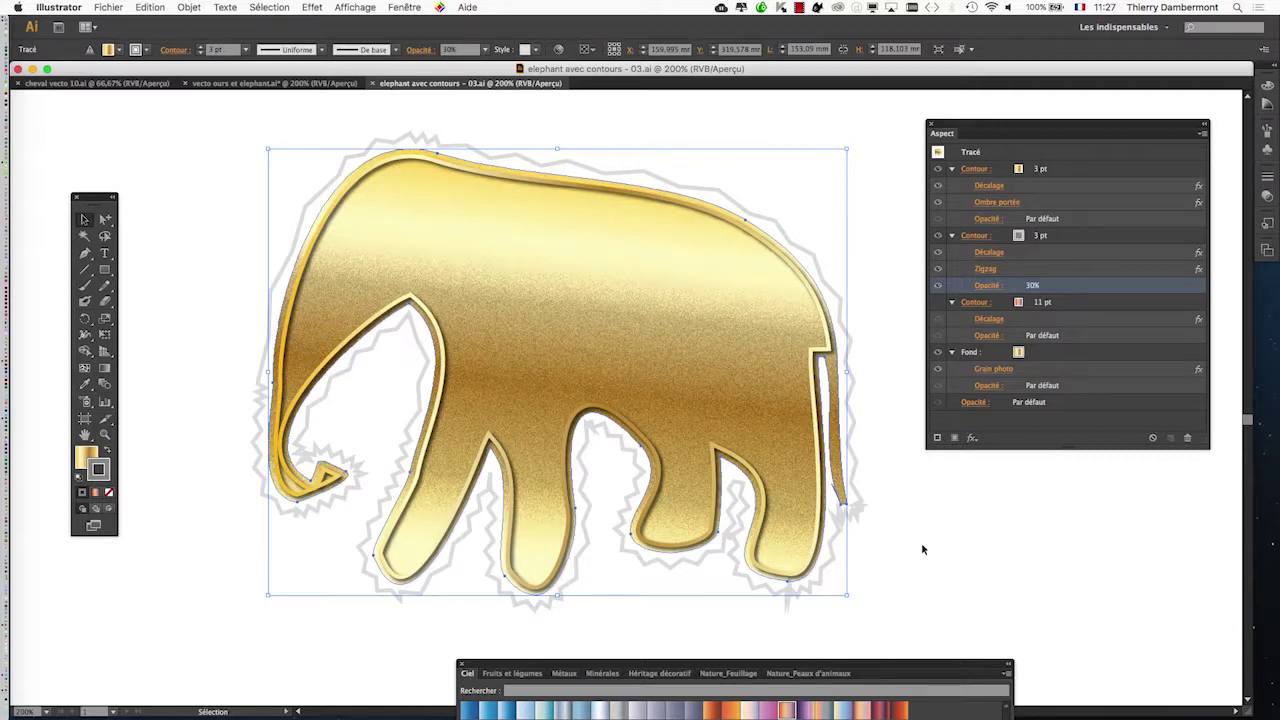
click(921, 546)
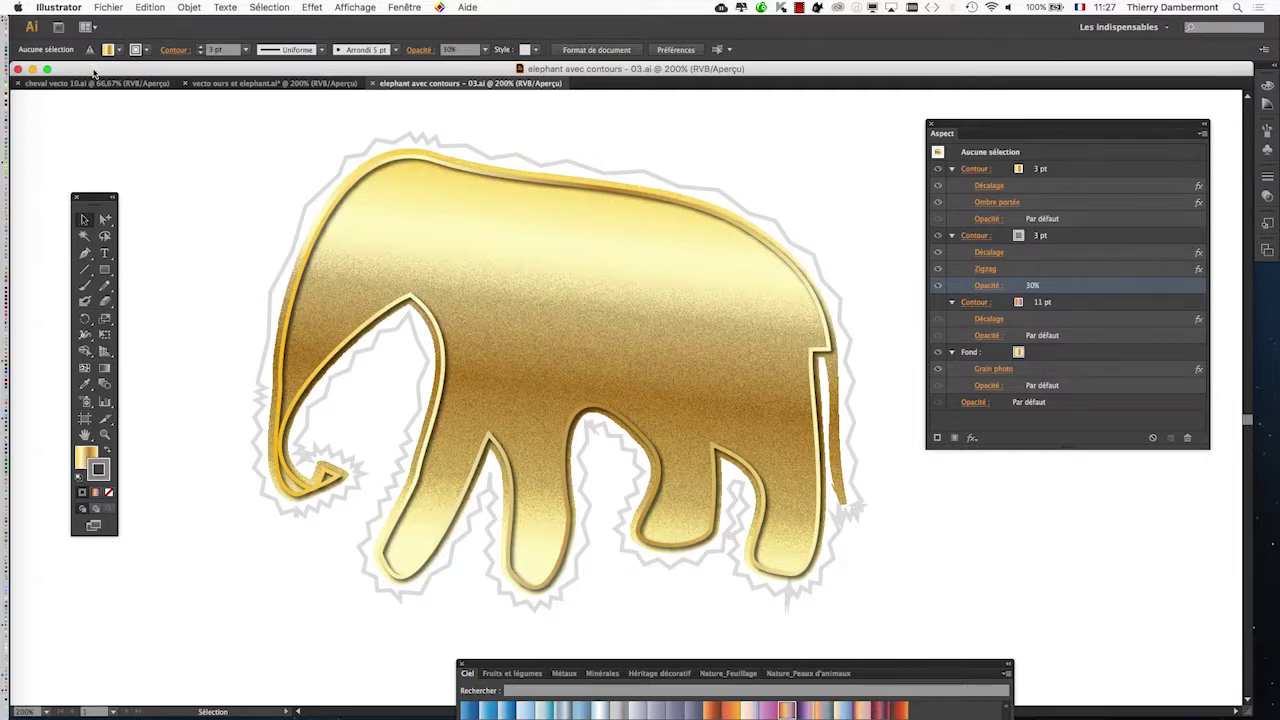
click(106, 8)
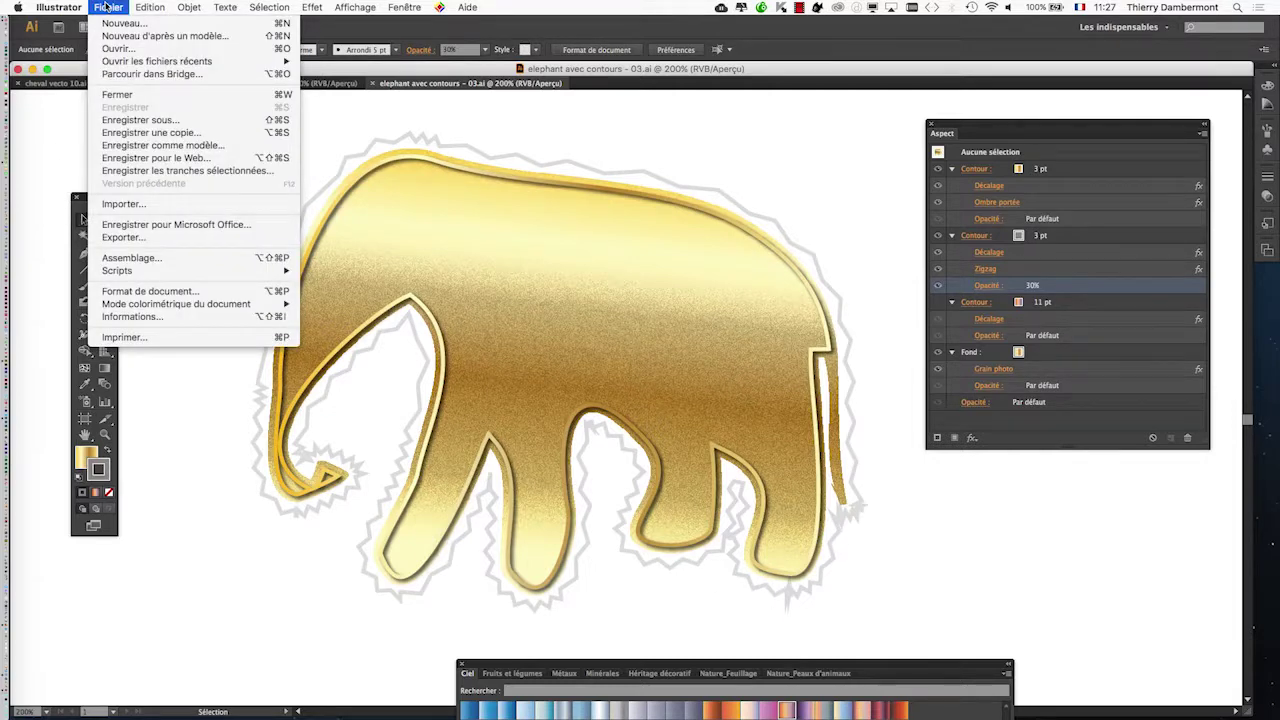
click(106, 8)
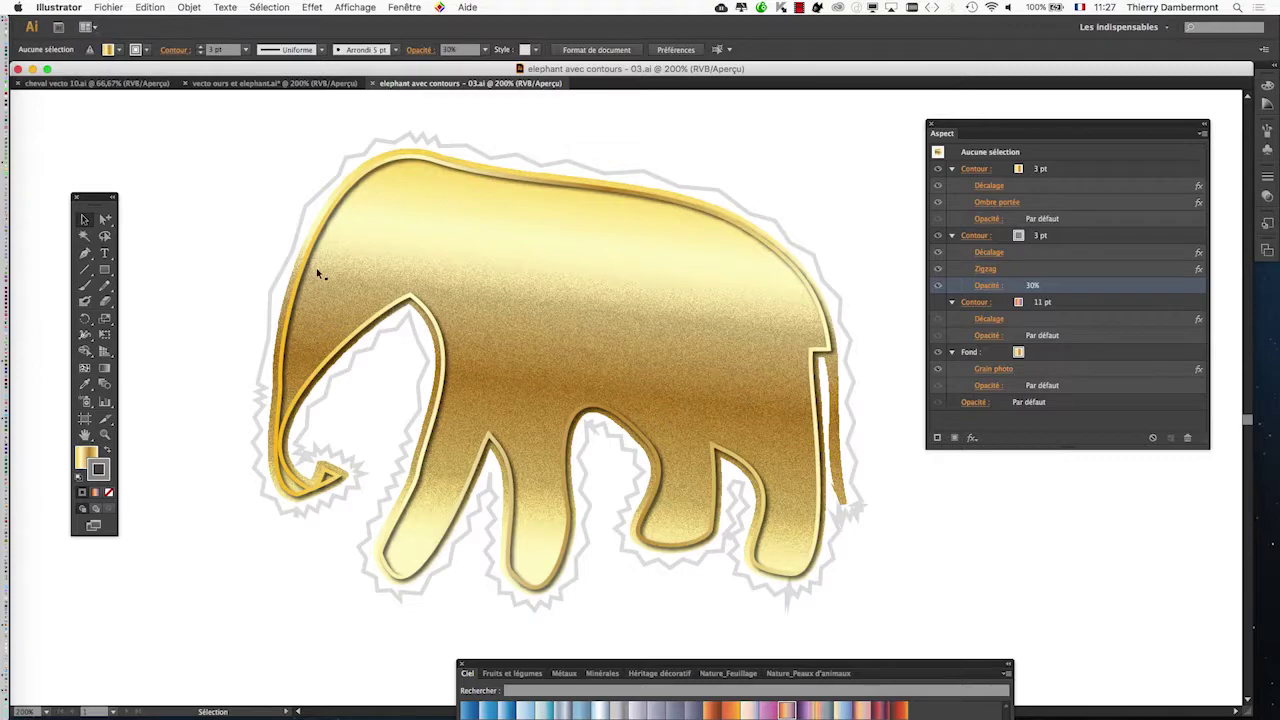
click(427, 241)
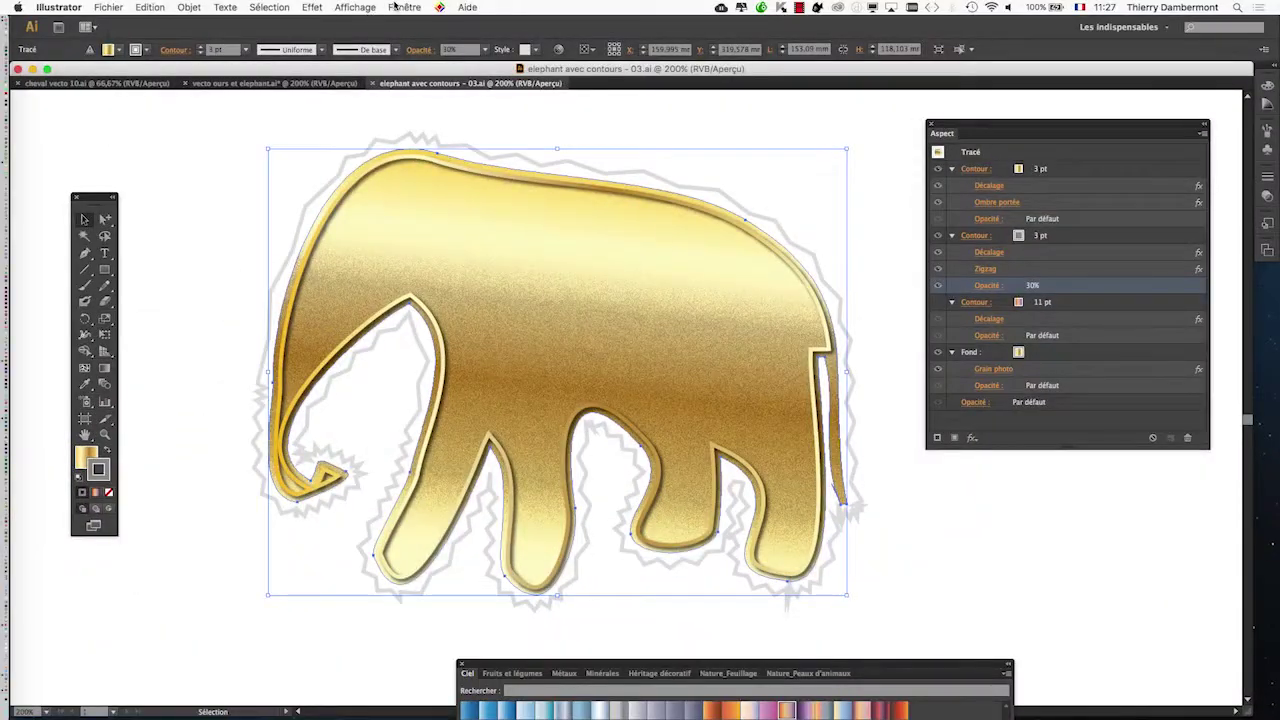
Float the Styles graphiques panel, select the elephant, and save its appearance as a new graphic style.
click(396, 7)
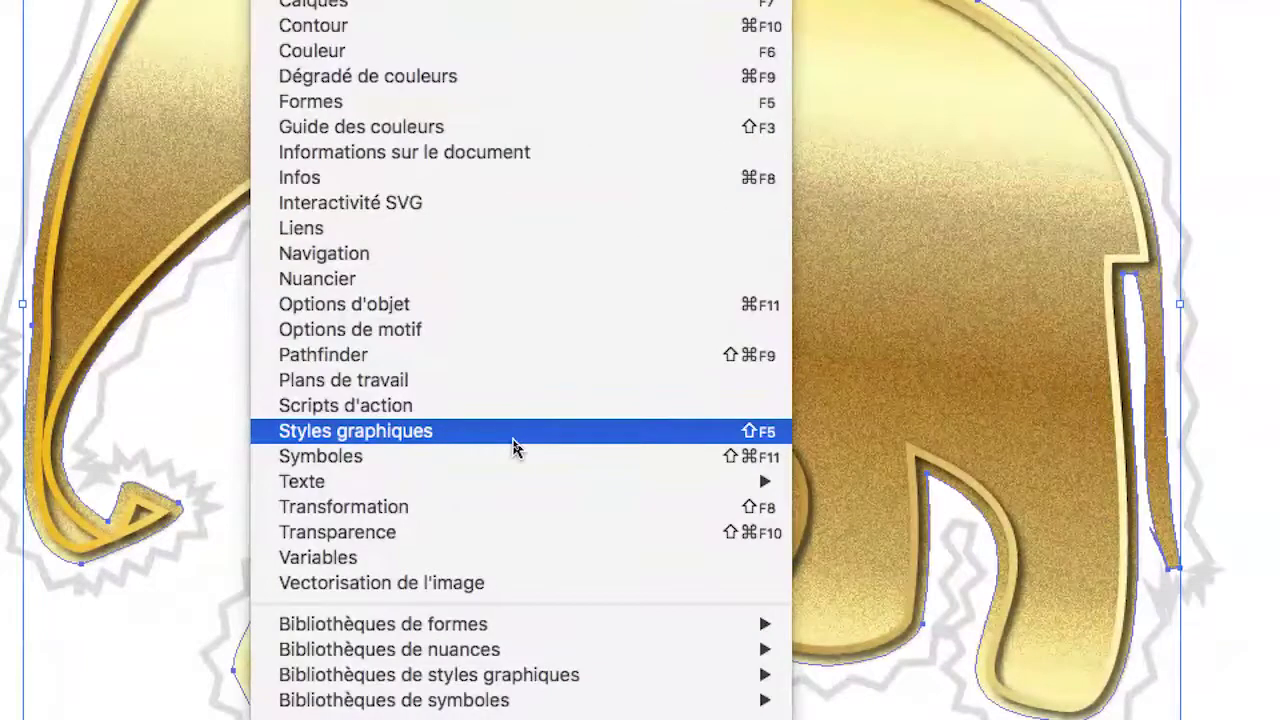
click(512, 437)
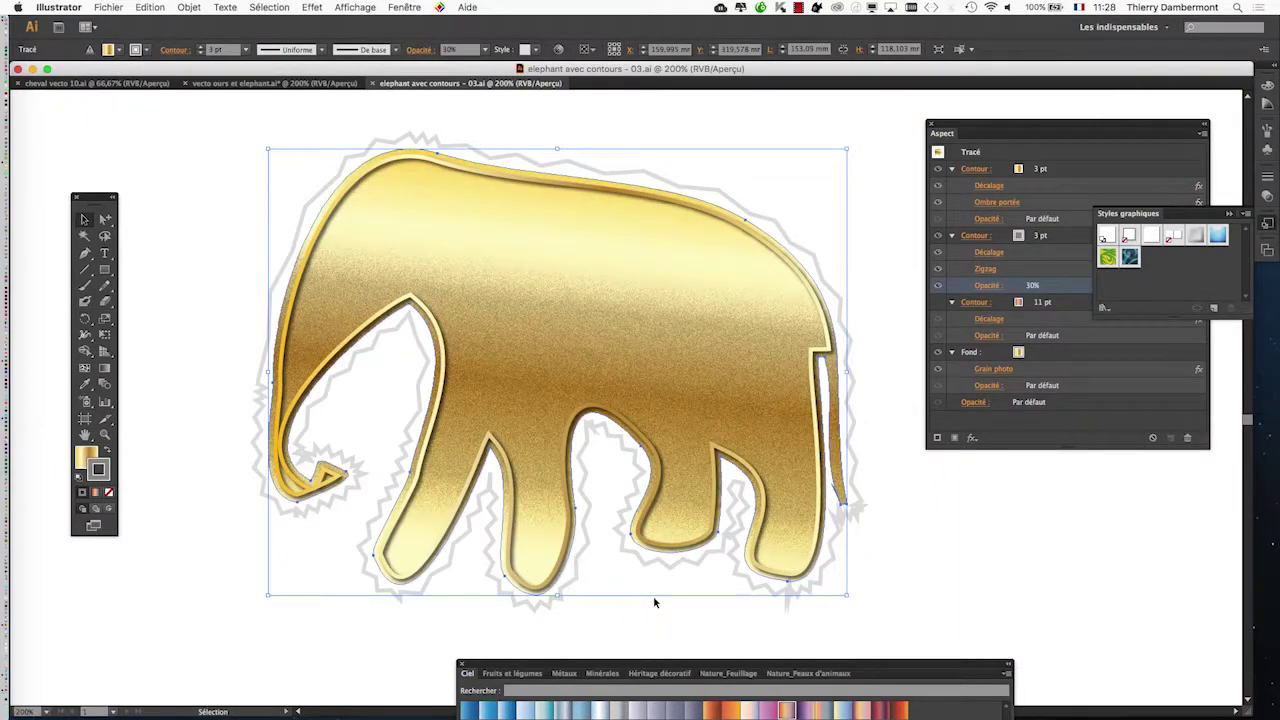
drag(1115, 218, 201, 127)
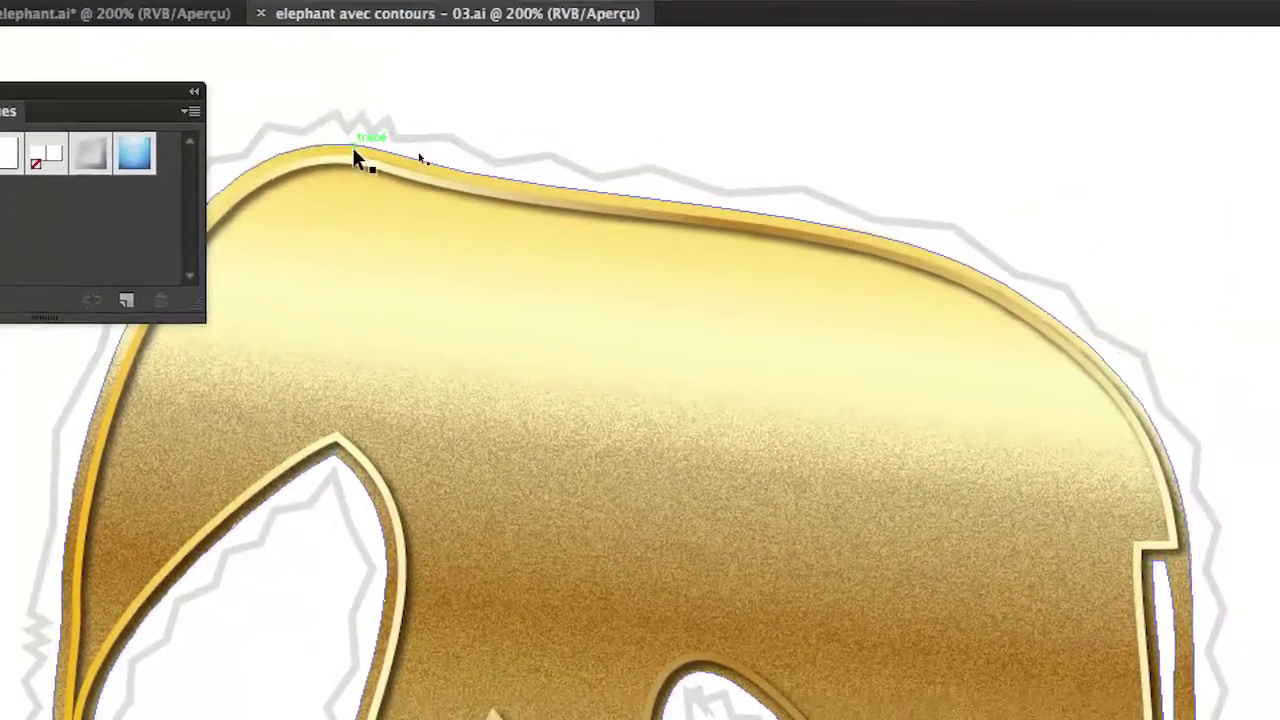
click(356, 160)
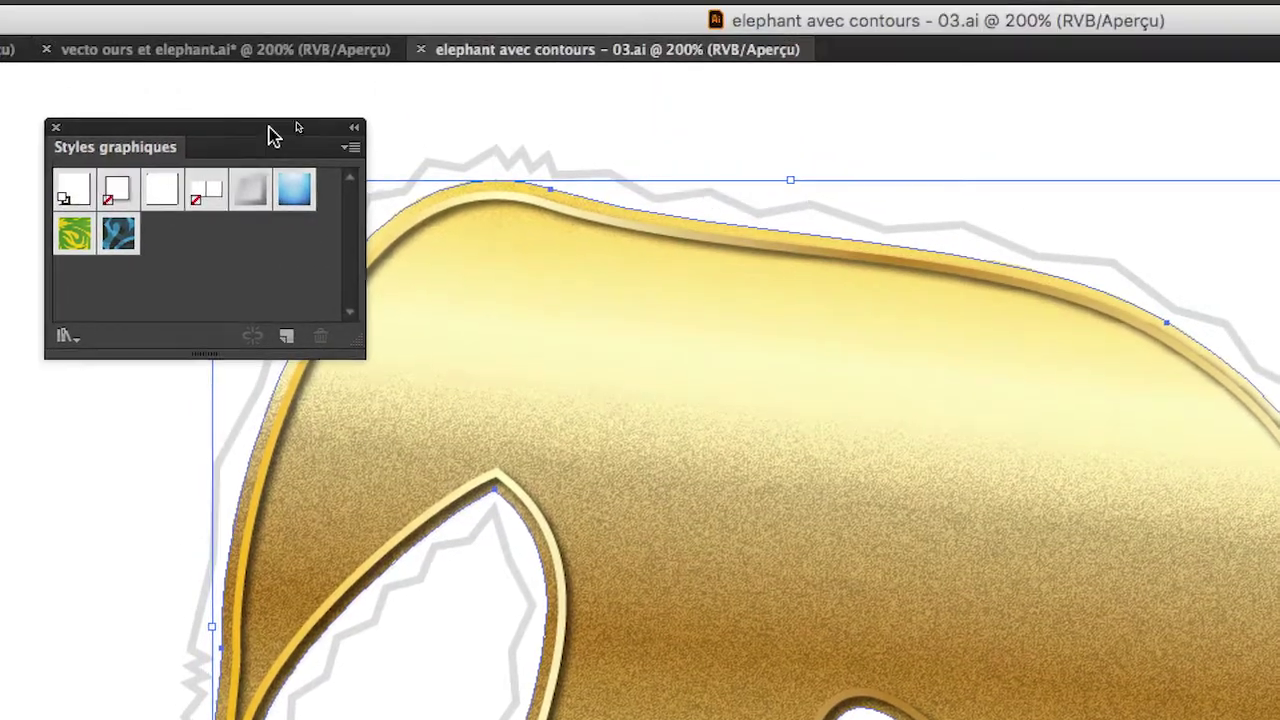
drag(260, 2, 313, 266)
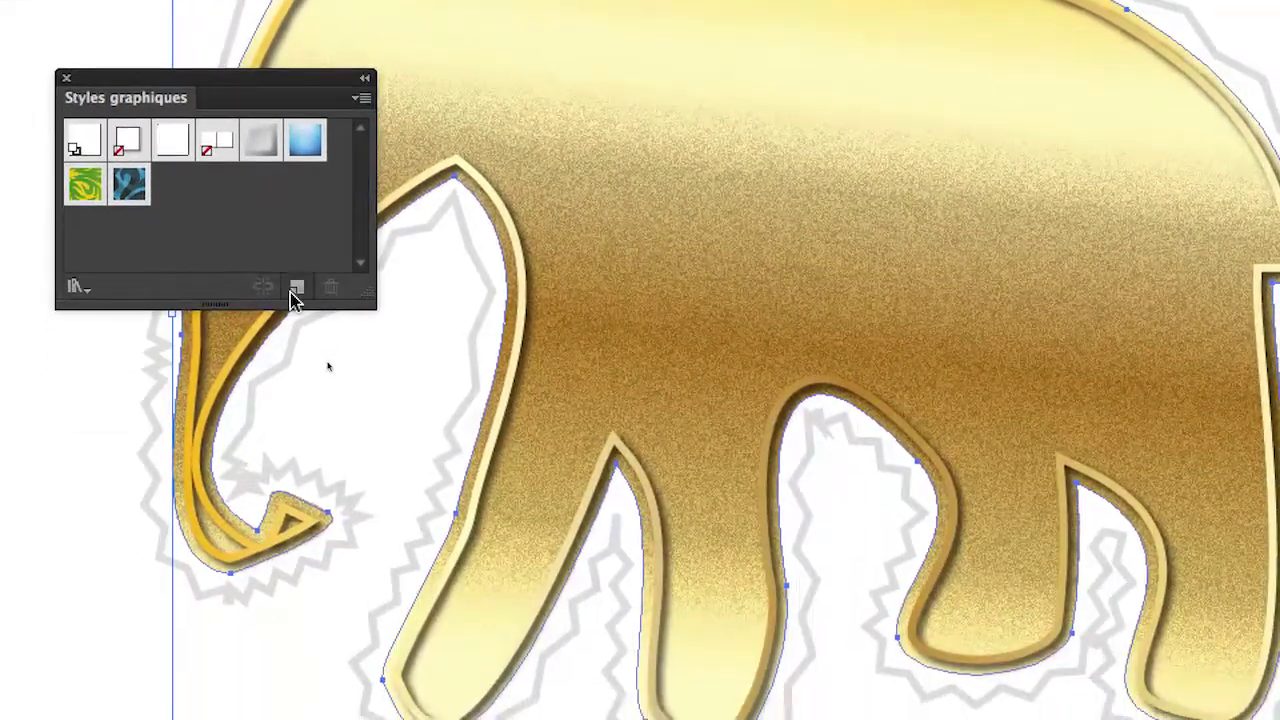
click(296, 297)
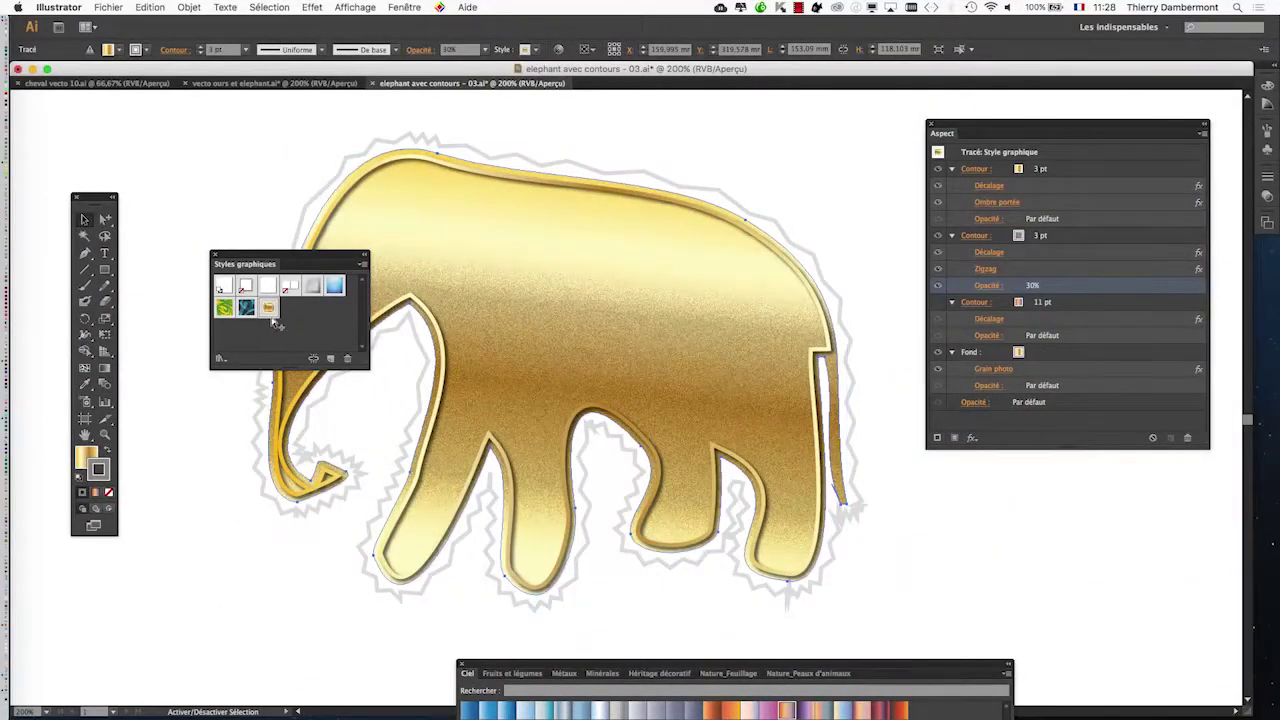
Draw a star upper right of the elephant with the Star tool, placing Styles graphiques beside it.
drag(978, 133, 1077, 508)
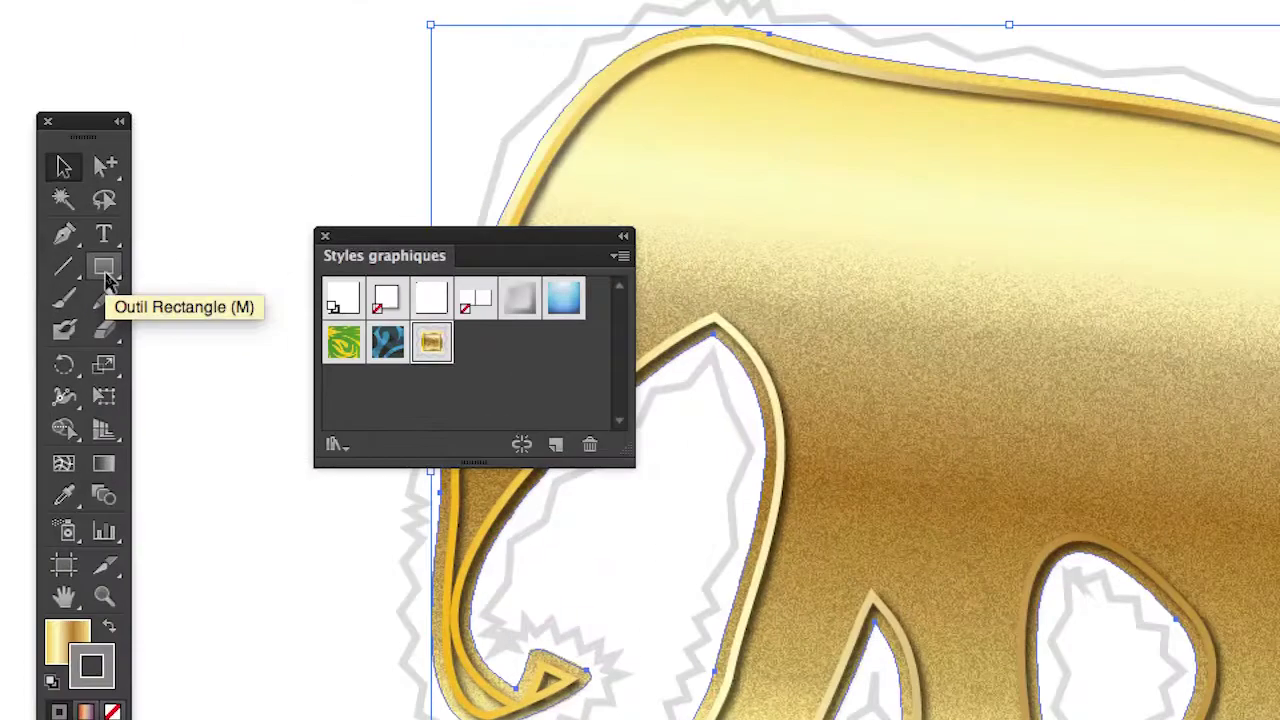
click(105, 272)
click(227, 394)
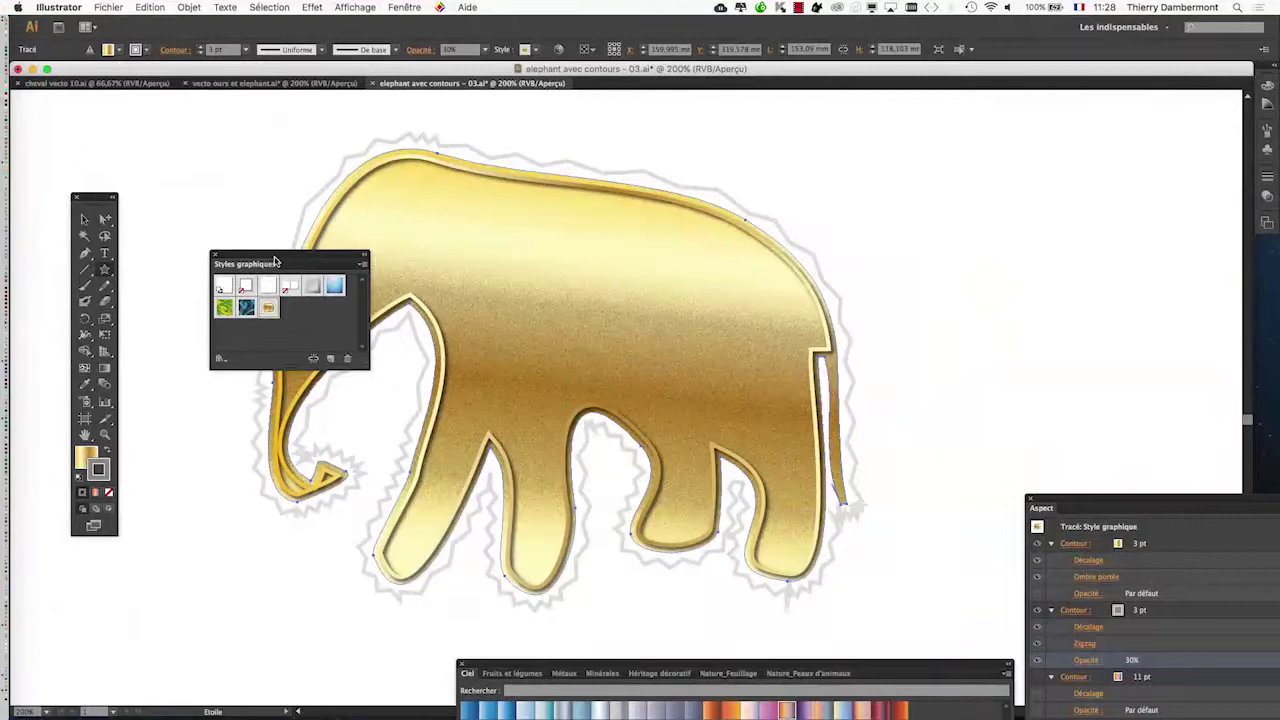
drag(275, 262, 200, 573)
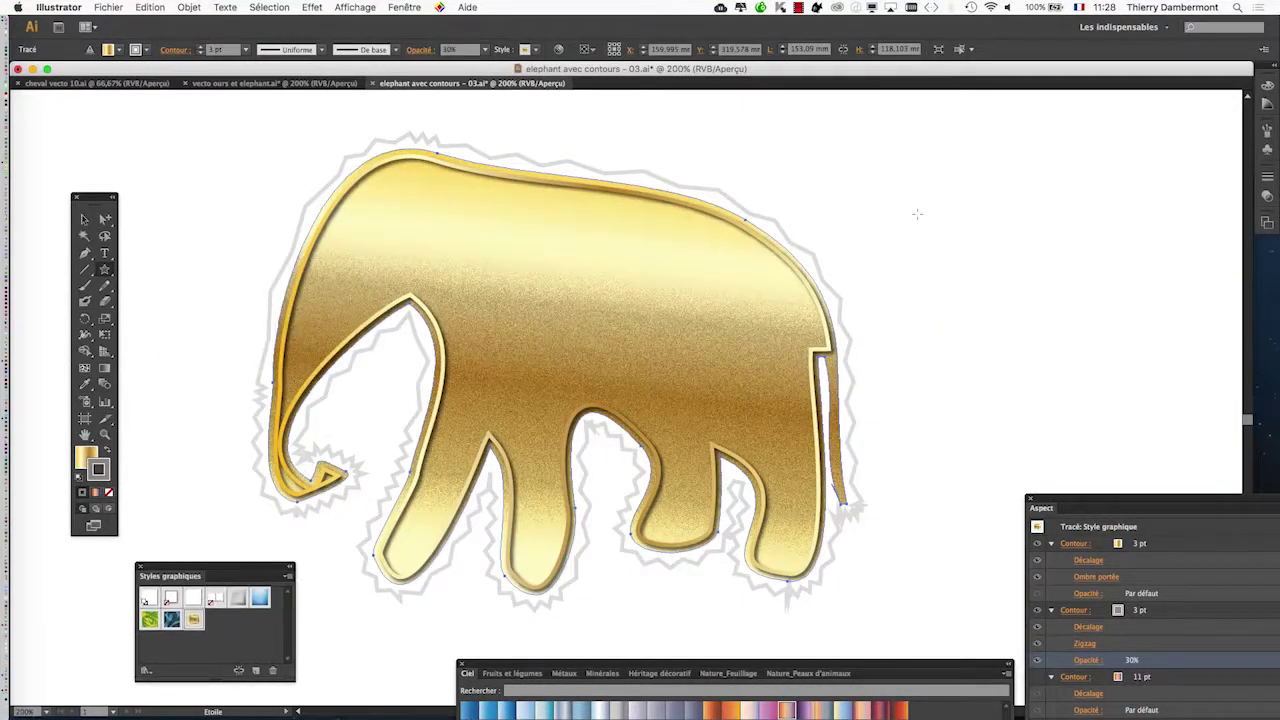
drag(901, 186, 936, 238)
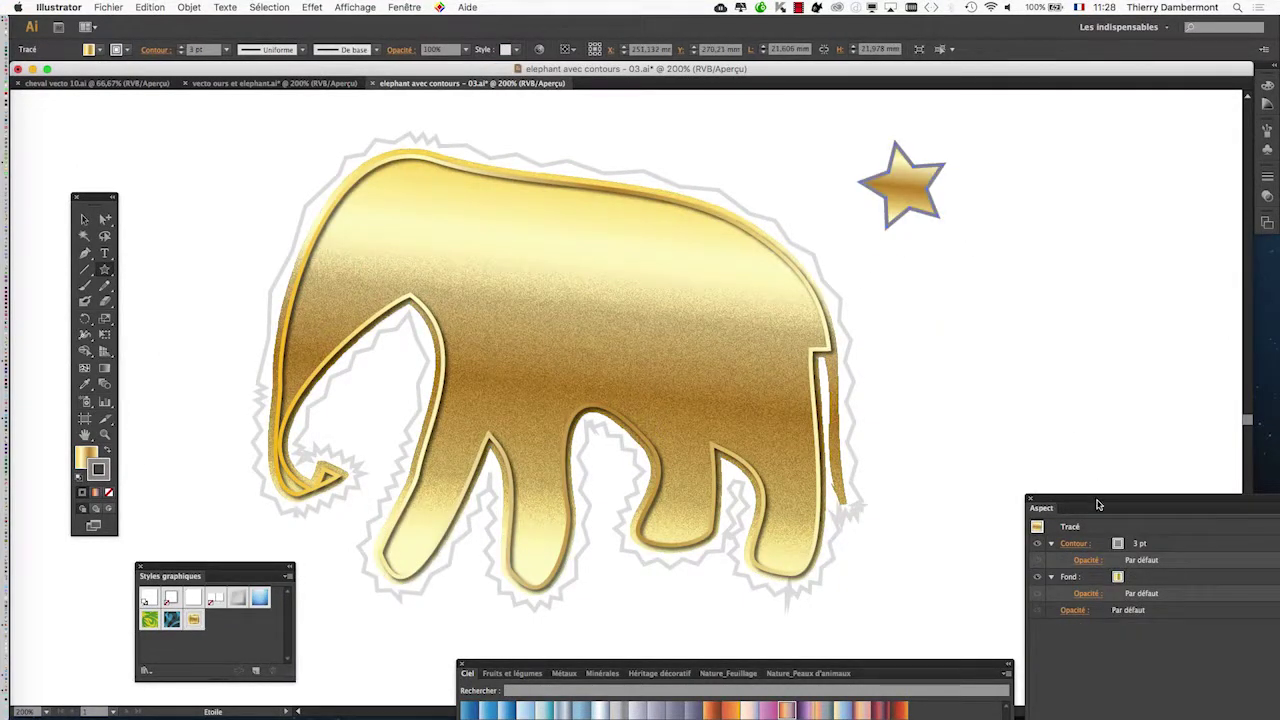
drag(1098, 505, 1095, 503)
drag(243, 567, 324, 550)
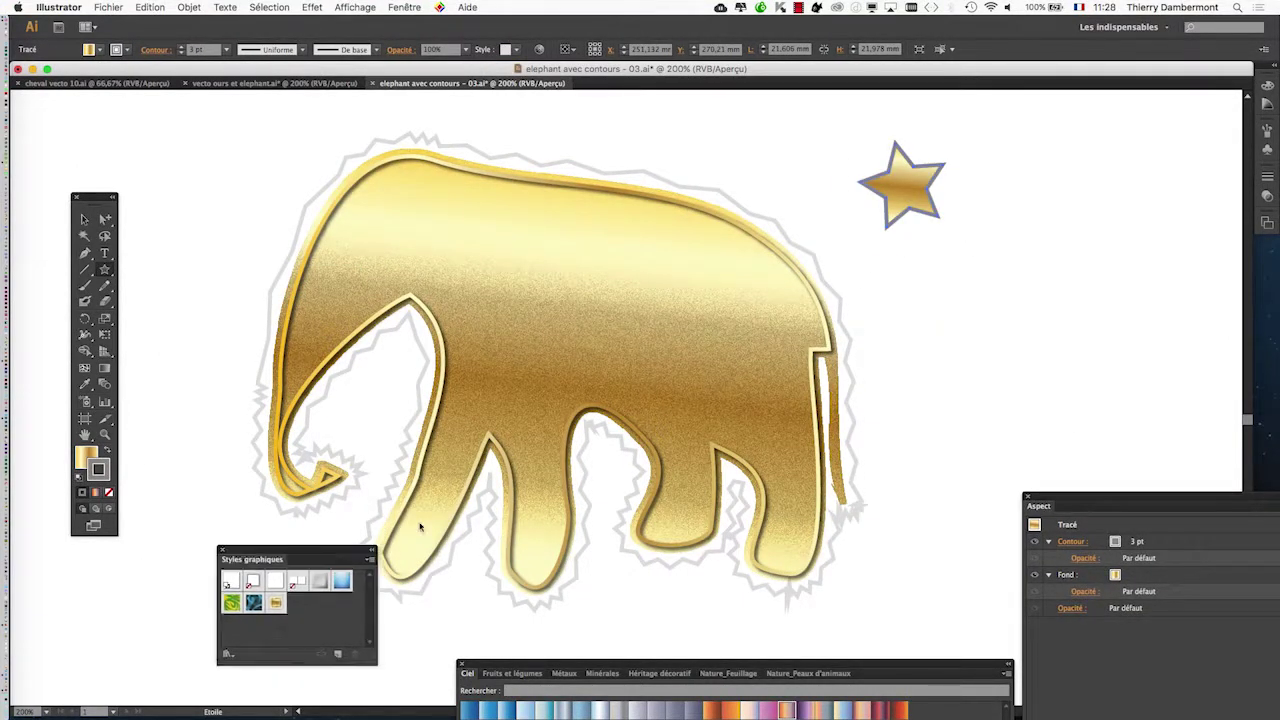
drag(420, 527, 1022, 259)
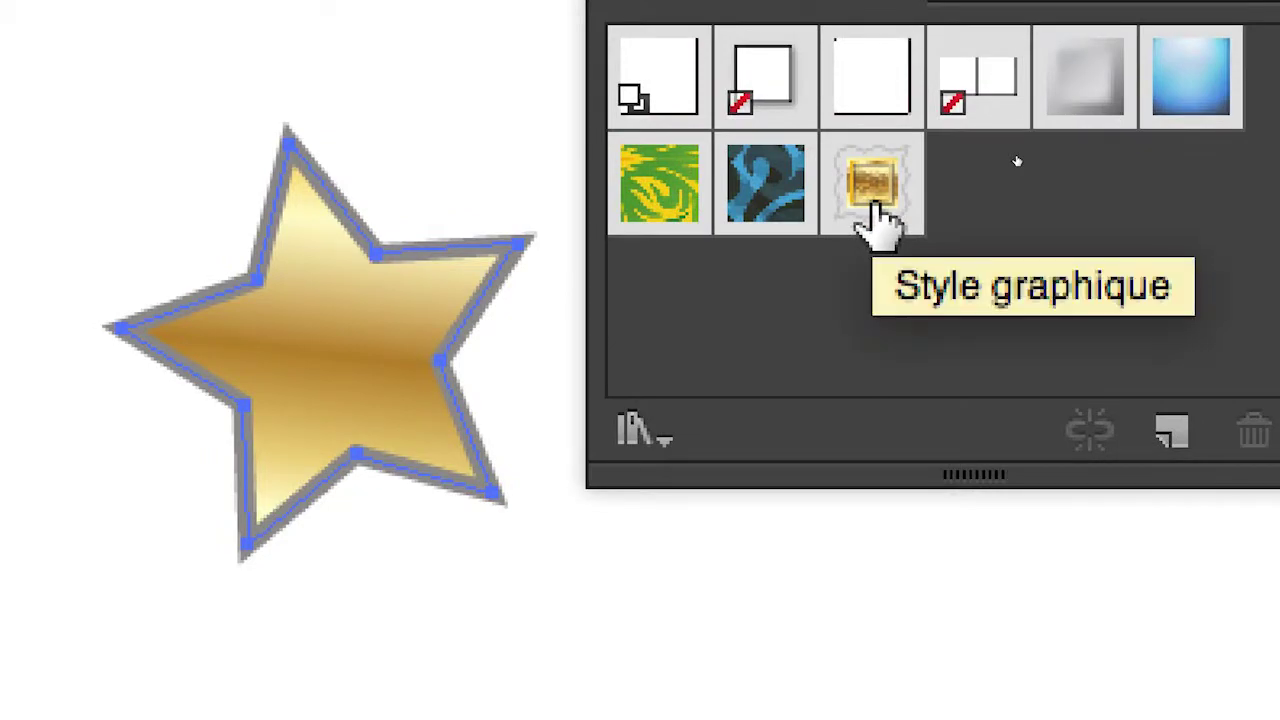
Style the first star gold, then add gold-styled stars upper left, twice on the body, and on the head.
click(878, 215)
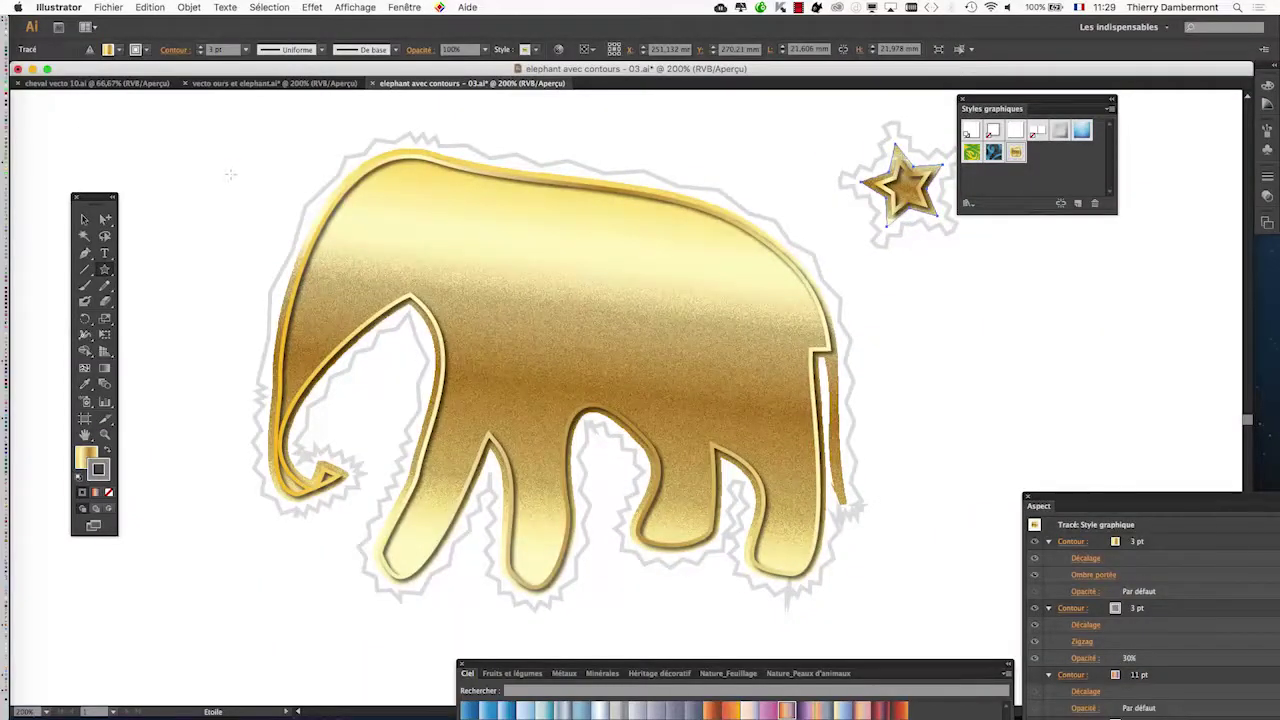
drag(230, 174, 252, 188)
click(1015, 152)
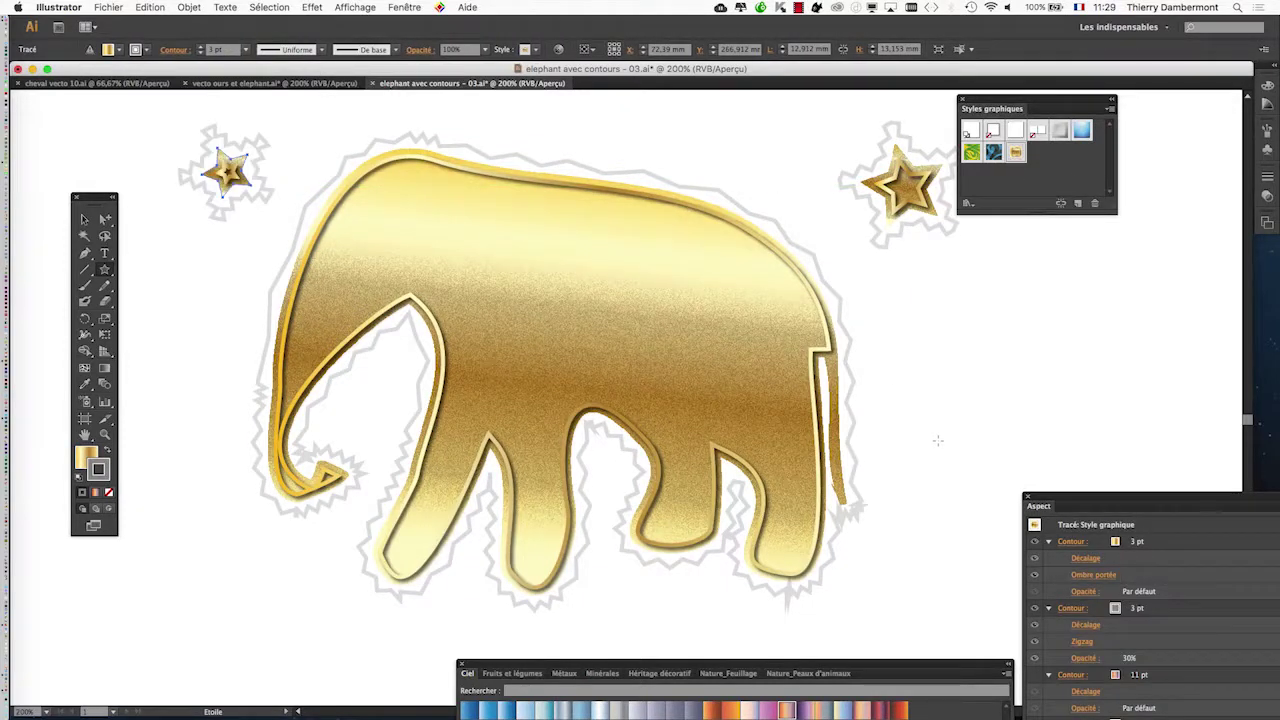
drag(600, 281, 636, 292)
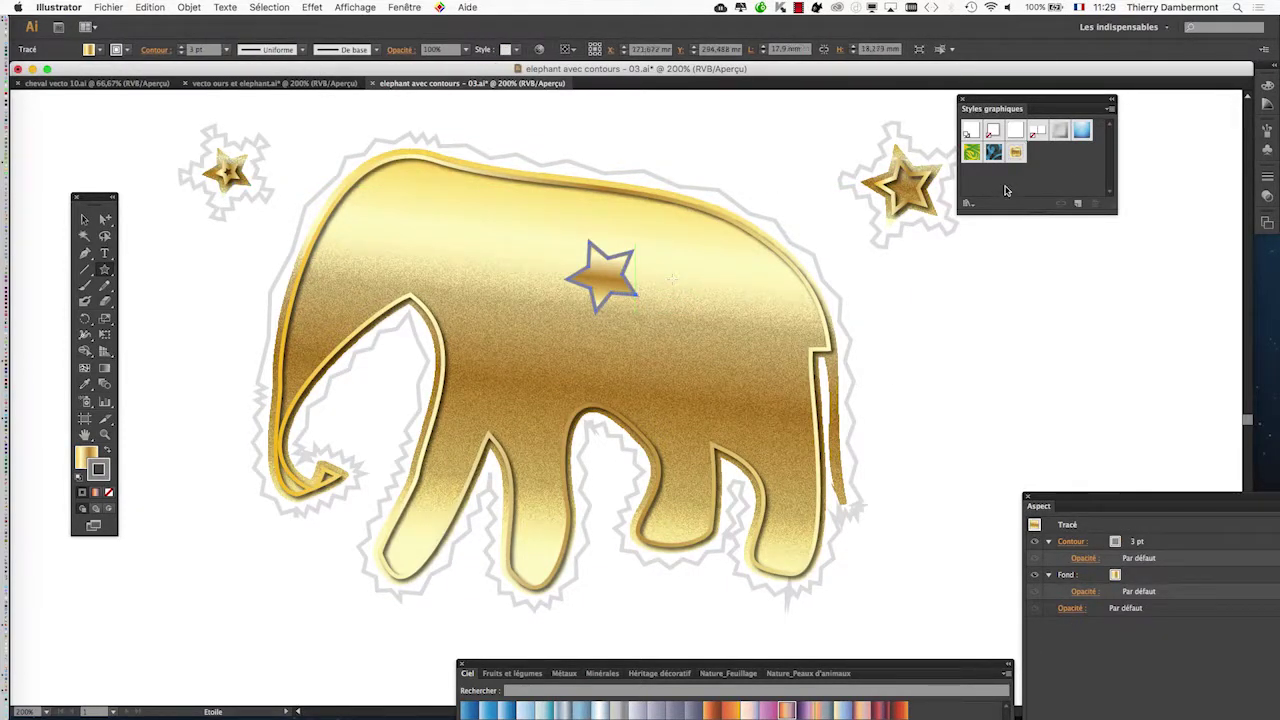
click(1016, 152)
drag(722, 341, 750, 350)
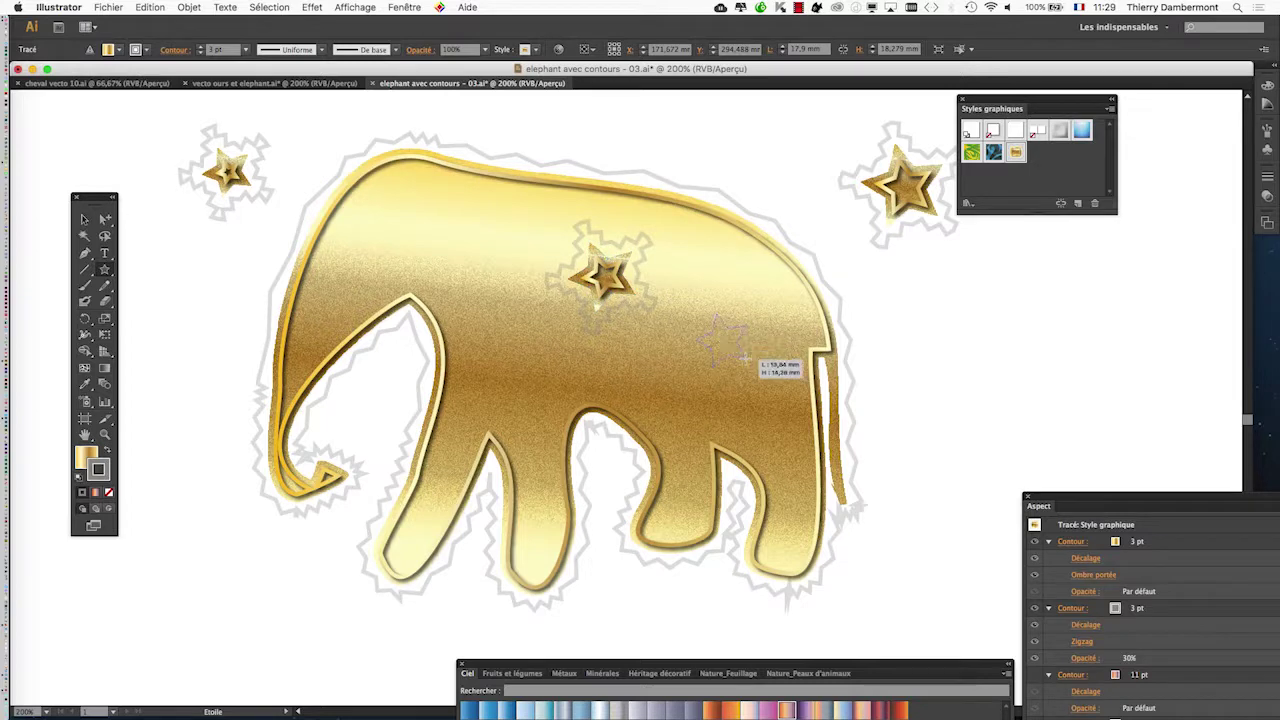
click(1016, 152)
drag(426, 210, 482, 208)
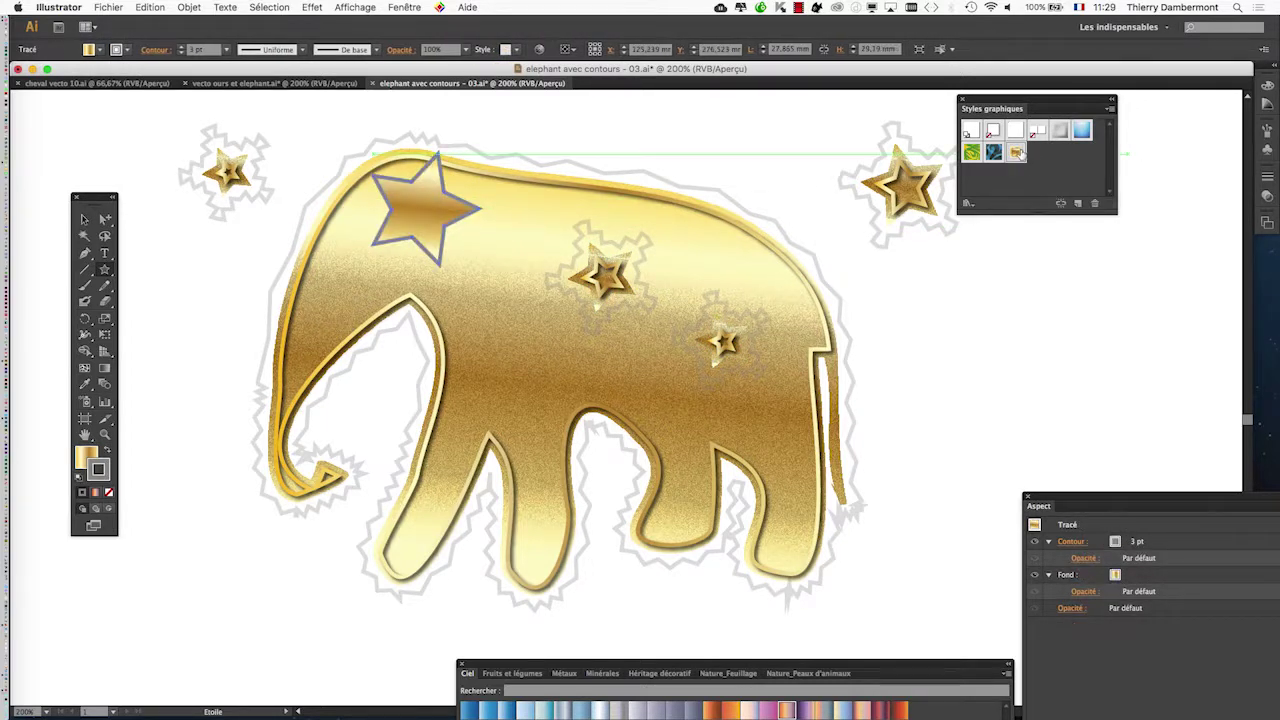
click(1016, 152)
Nudge the head star slightly down and deselect it.
click(84, 219)
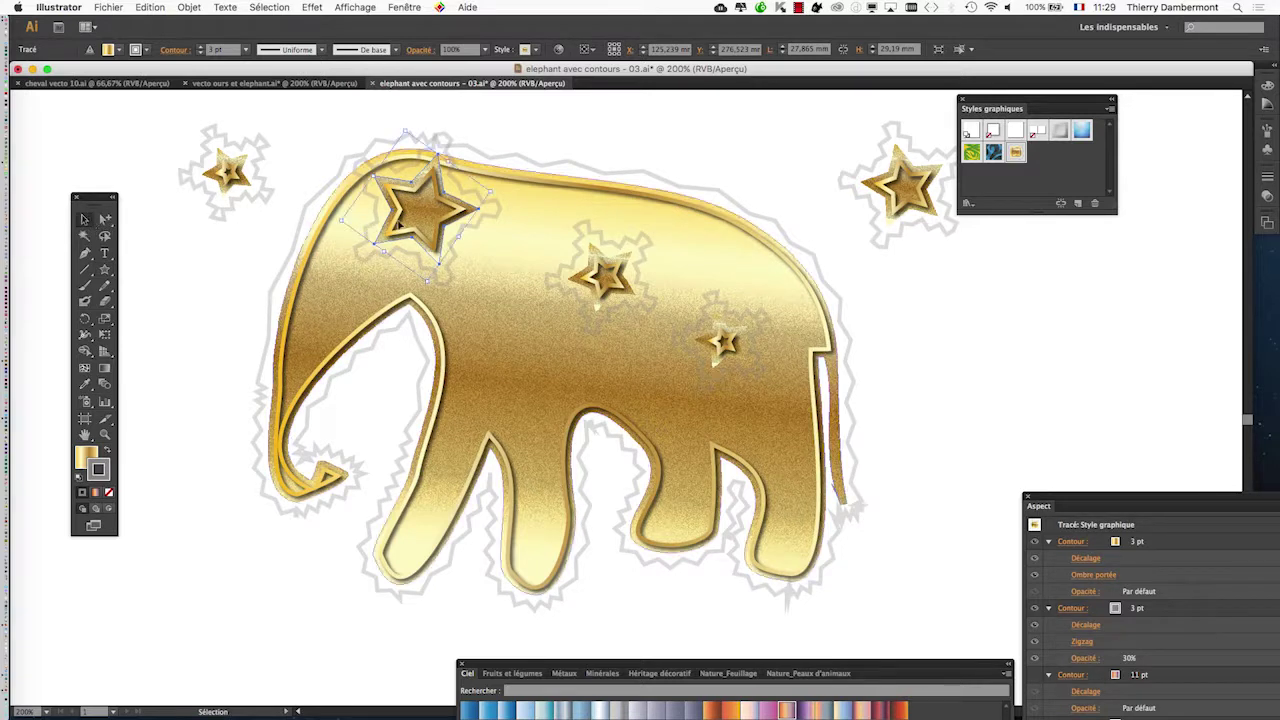
drag(411, 242, 436, 249)
click(979, 415)
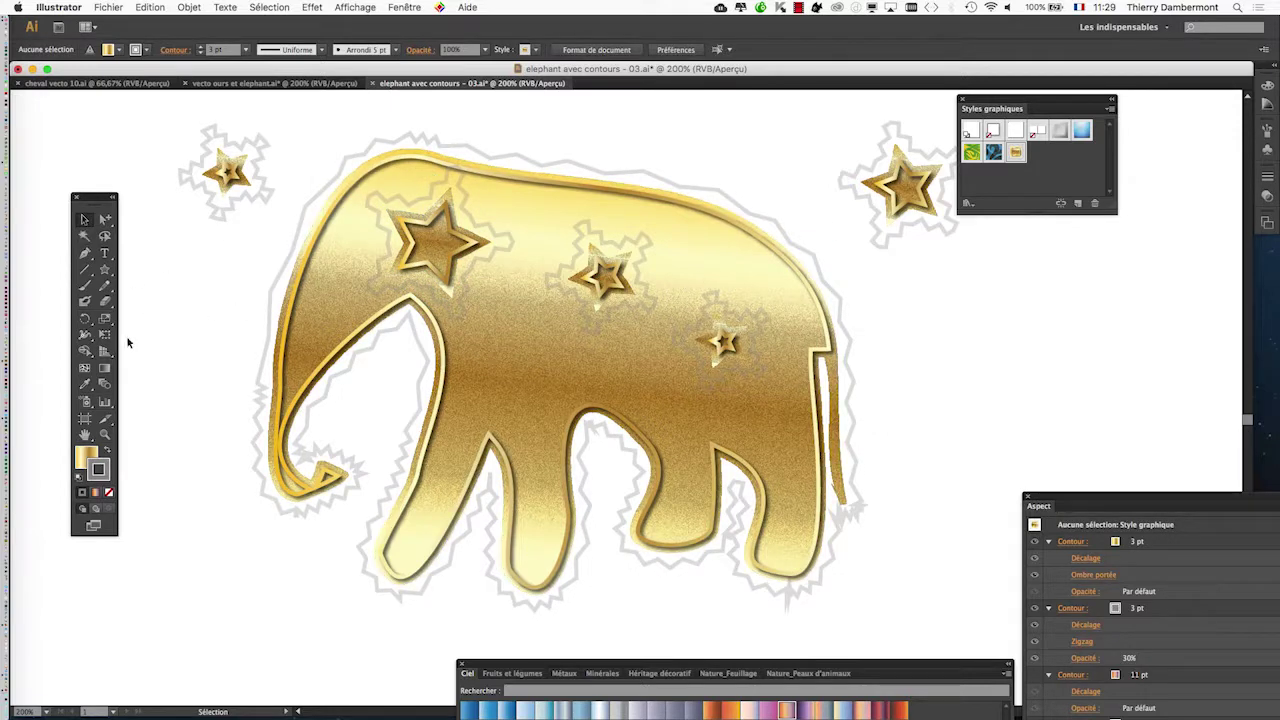
Add two small stars low on the elephant's body and belly, styling the first gold.
click(105, 270)
drag(491, 377, 512, 390)
click(1015, 152)
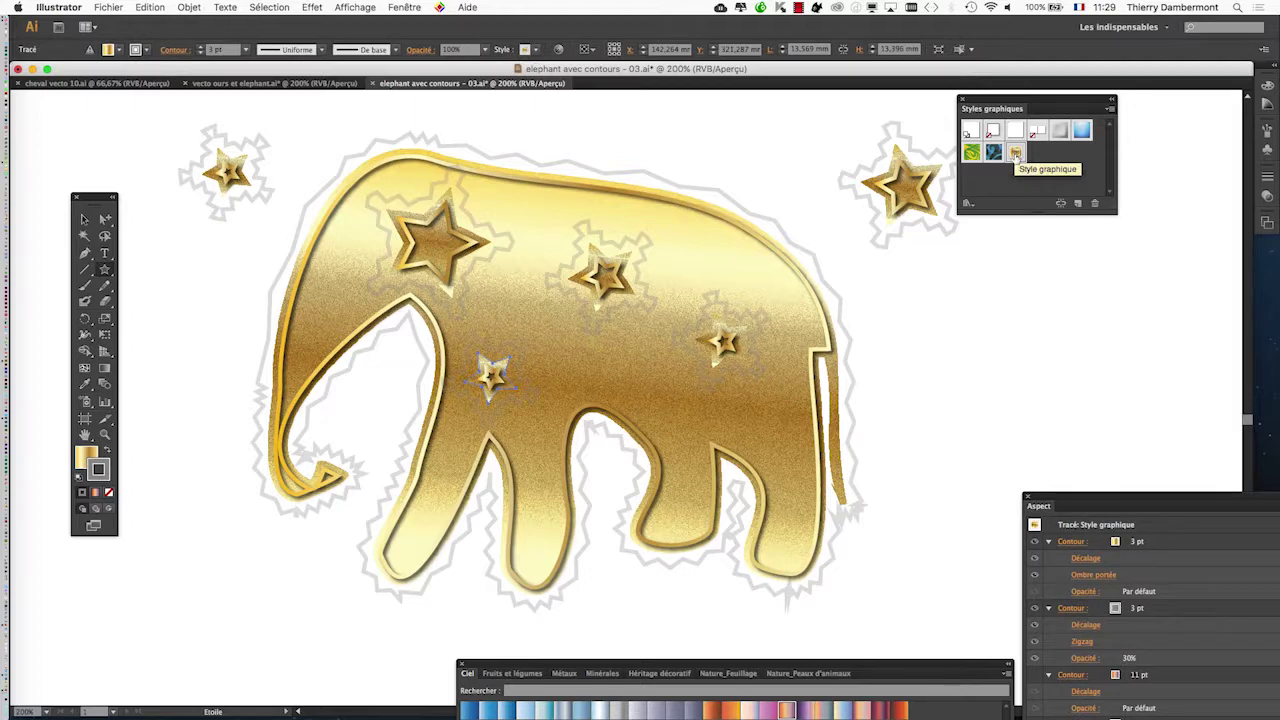
drag(637, 371, 657, 382)
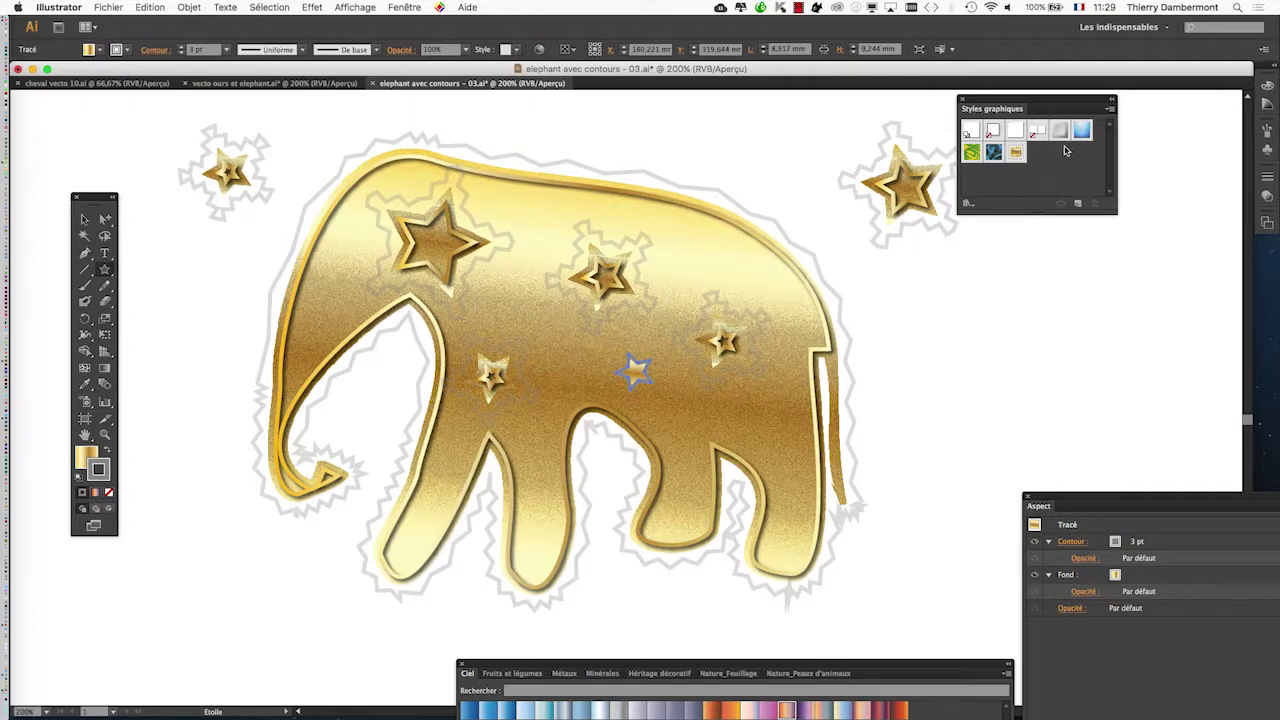